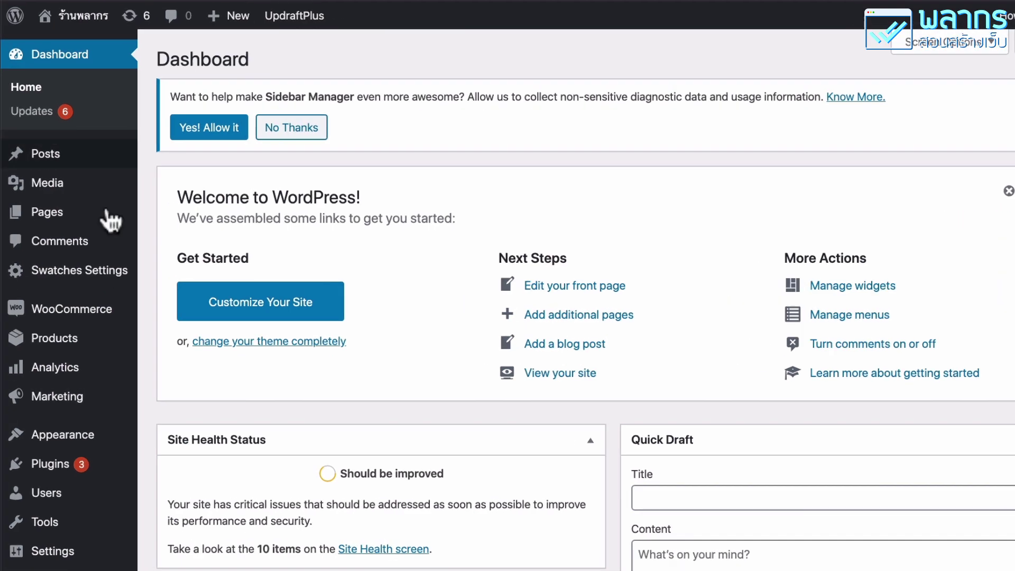
- Open the WooCommerce orders list and review the status of the listed orders
mouse_move(51, 331)
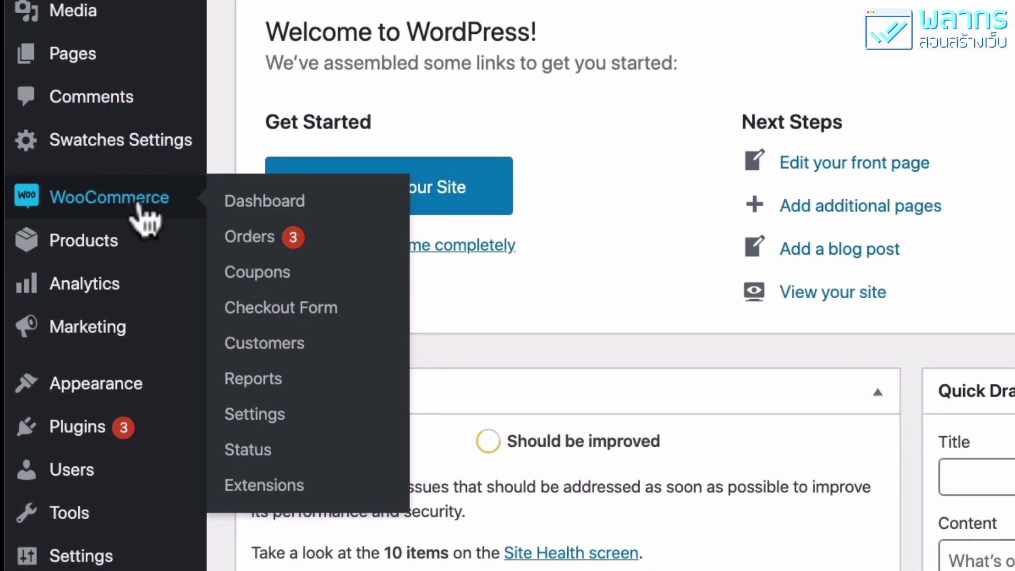
left_click(341, 246)
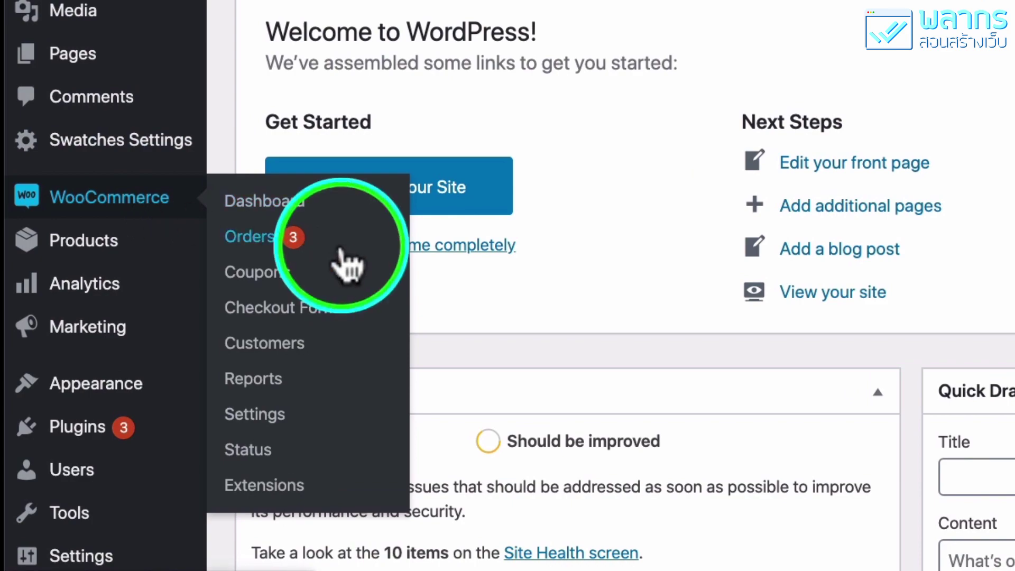
left_click(341, 250)
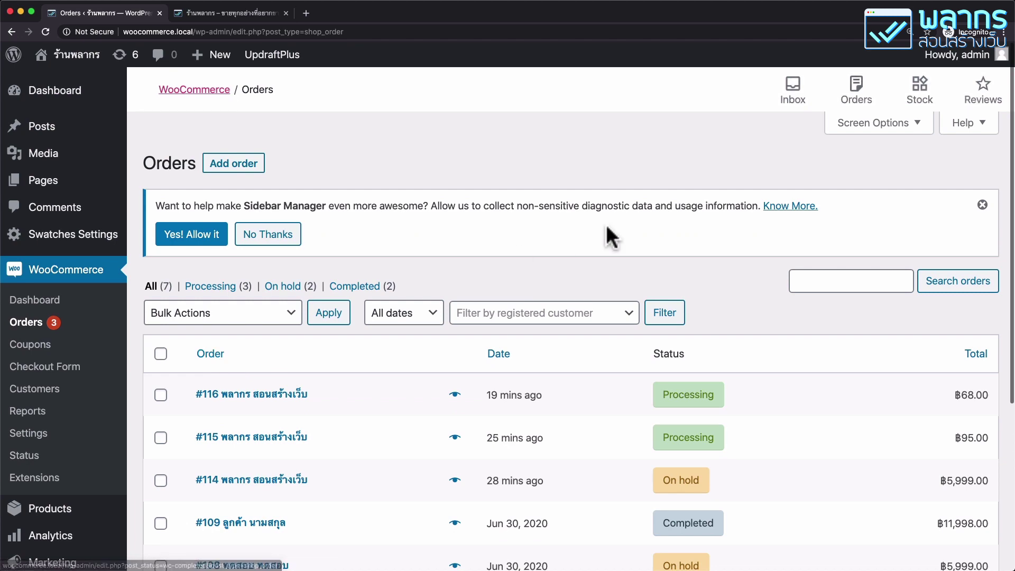
scroll(608, 235, "down", 5)
scroll(486, 212, "up", 1)
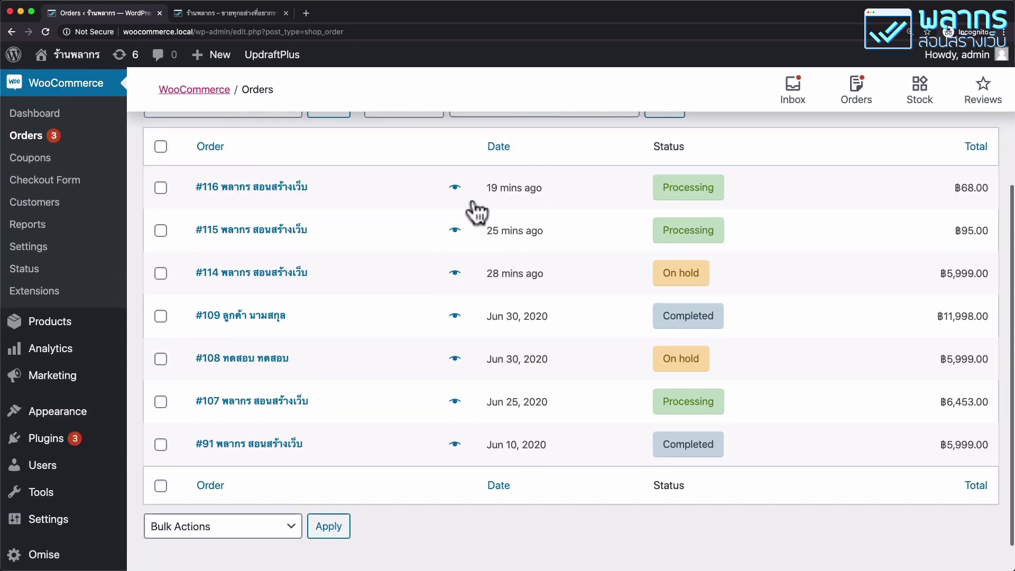
scroll(581, 344, "up", 1)
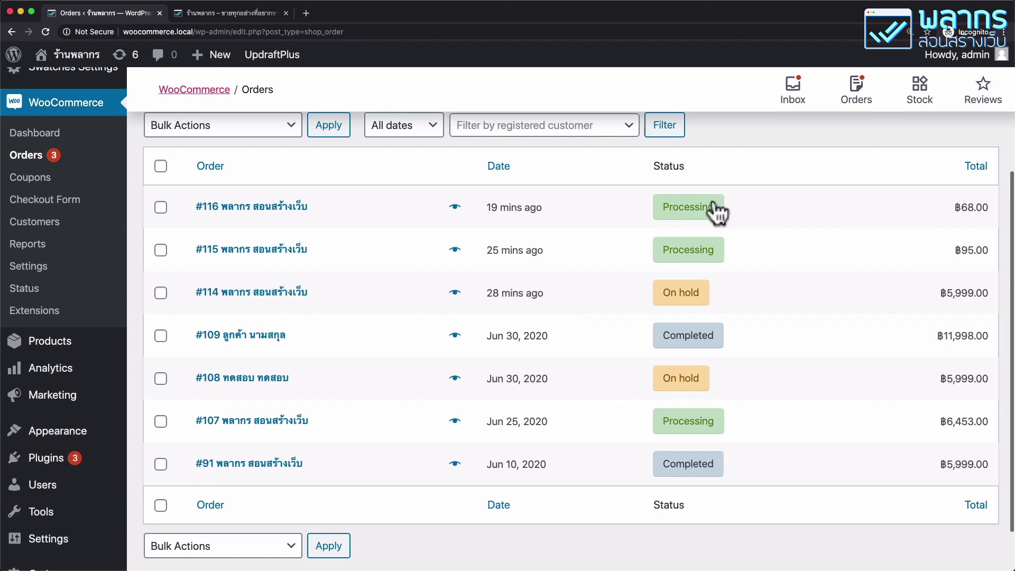
mouse_move(683, 296)
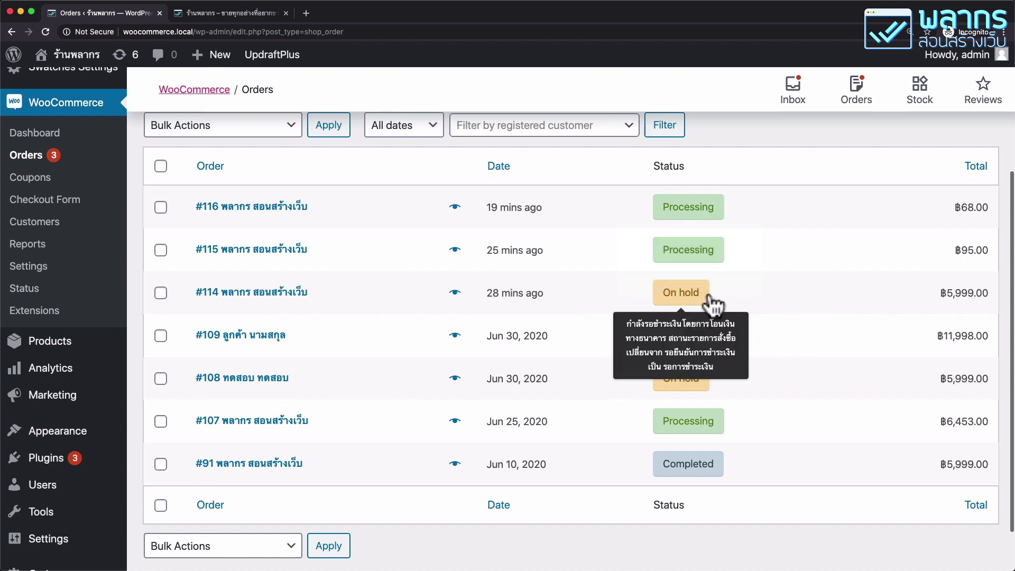
mouse_move(727, 350)
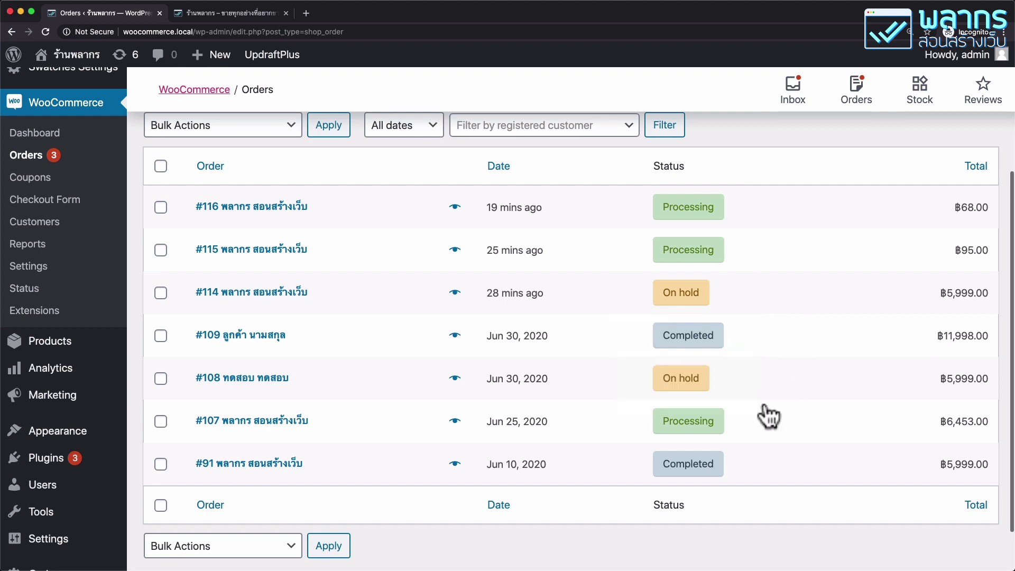
mouse_move(711, 273)
- Preview the processing order dated Jun 25, 2020 and mark it as Completed
left_click(455, 421)
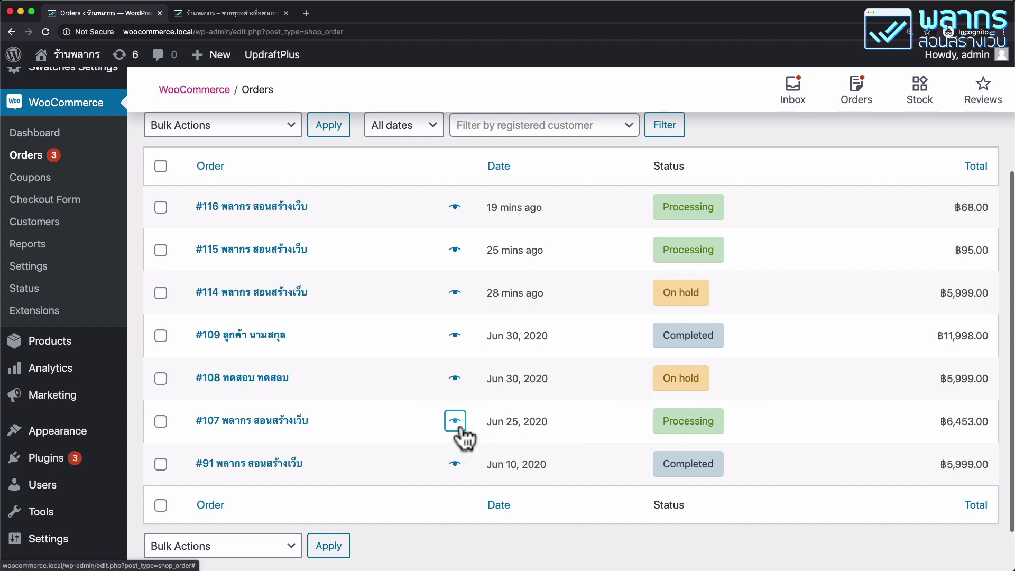
left_click(456, 423)
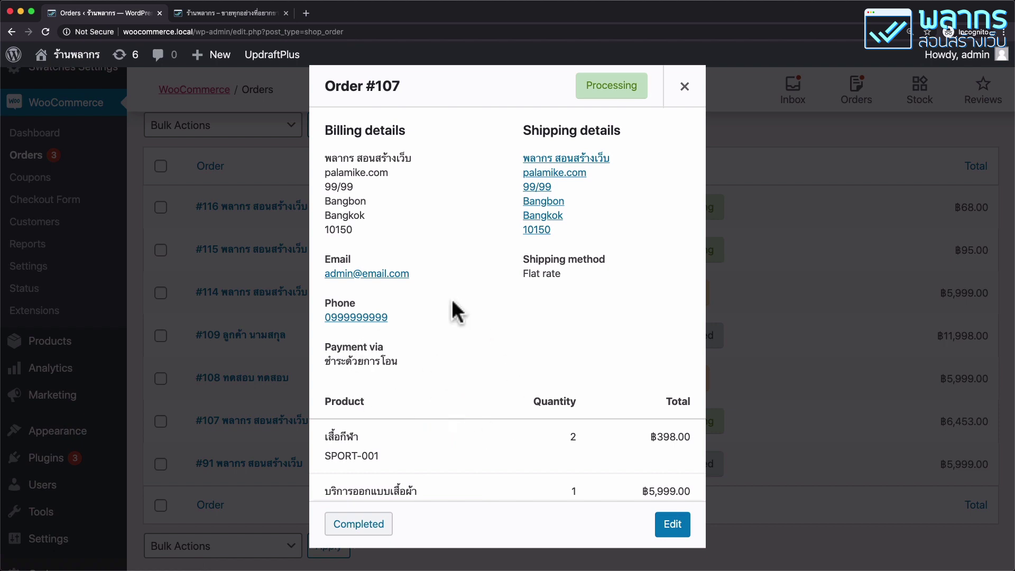
scroll(586, 255, "down", 3)
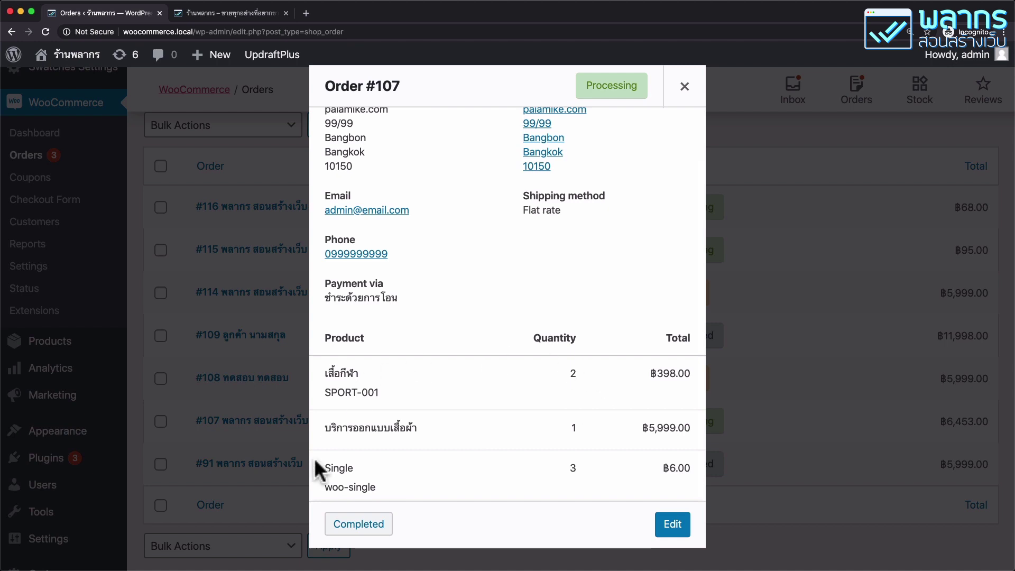
left_click(367, 528)
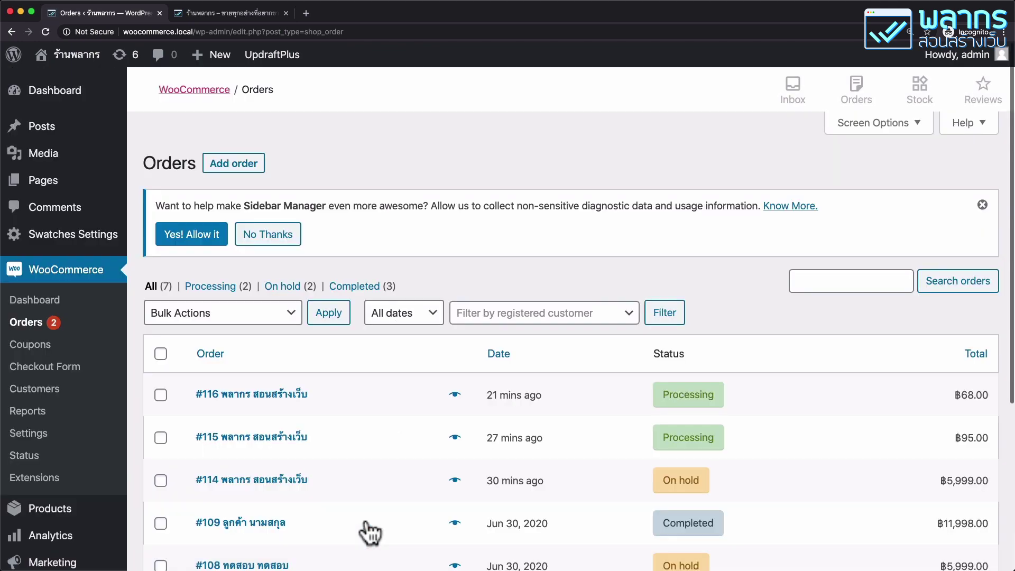
scroll(497, 431, "down", 3)
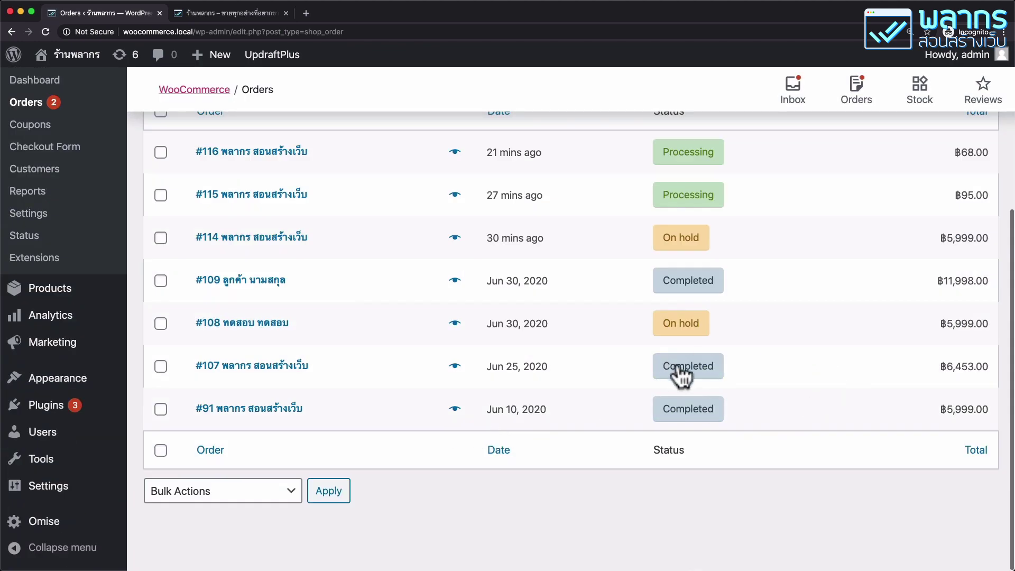
mouse_move(723, 378)
- Preview the on-hold order dated Jun 30, 2020, then close the preview
left_click(455, 323)
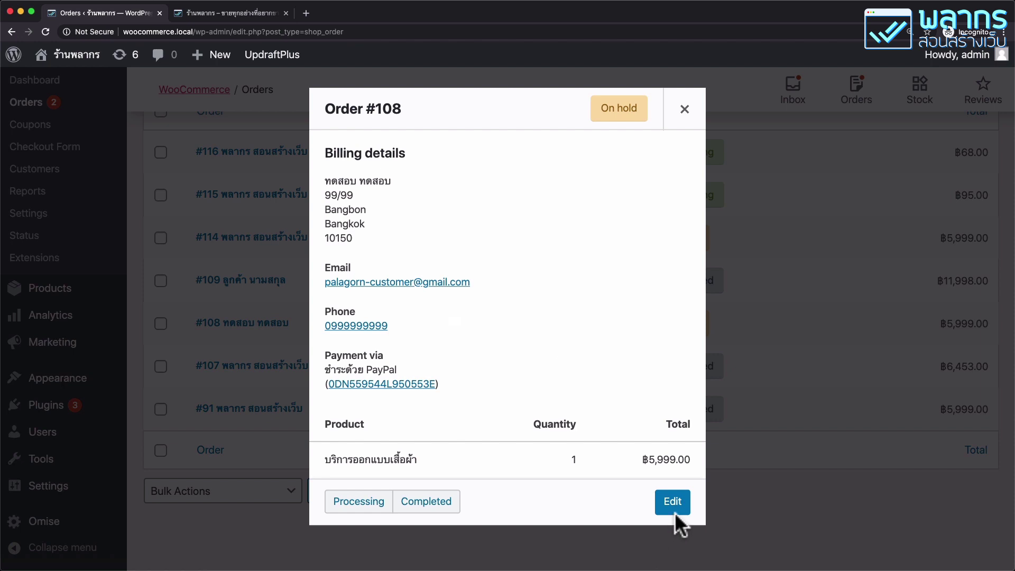
left_click(685, 110)
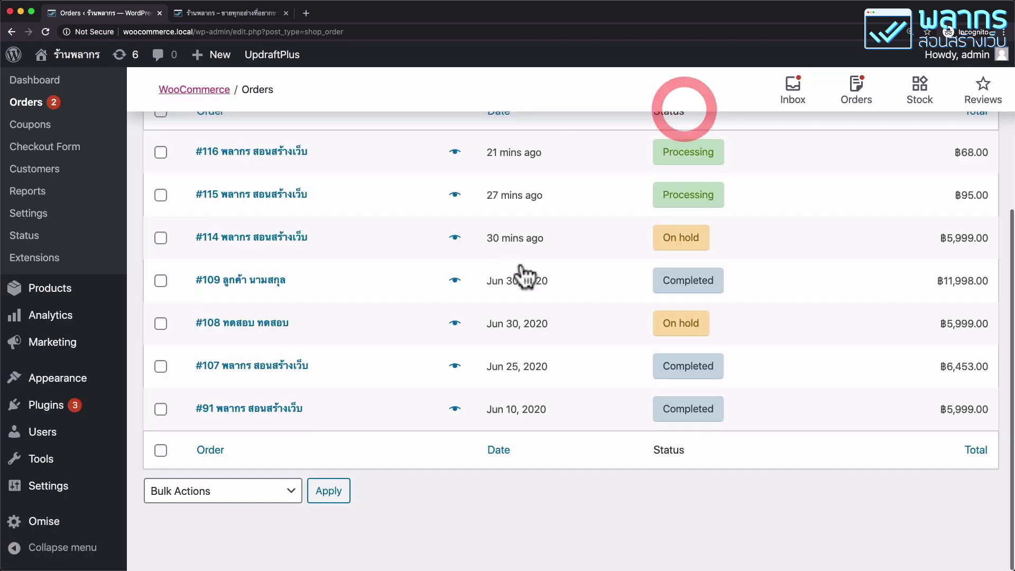
- Open the ฿95.00 processing order for editing from its preview and review its items, shipping and customer details
mouse_move(704, 206)
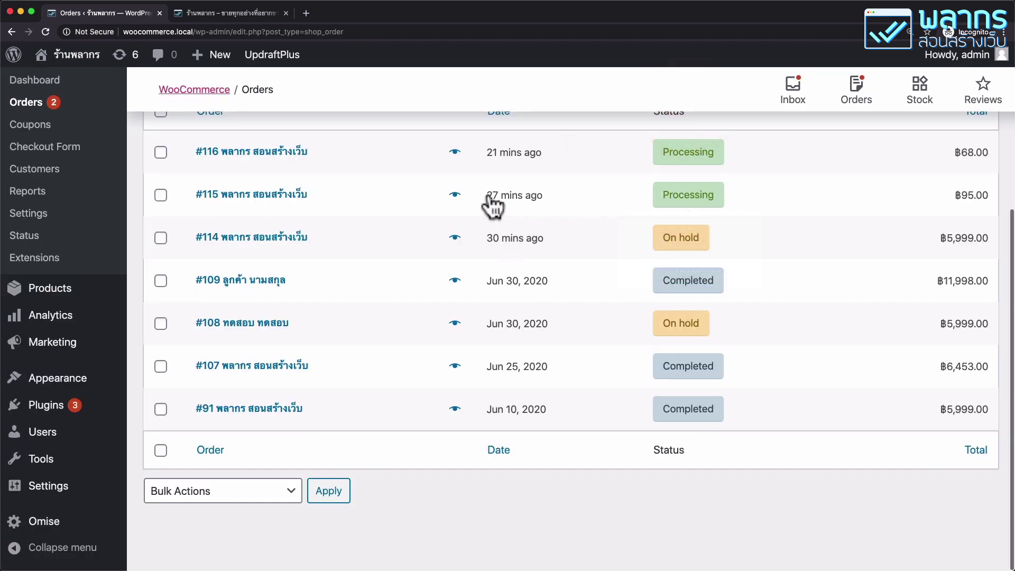
left_click(453, 195)
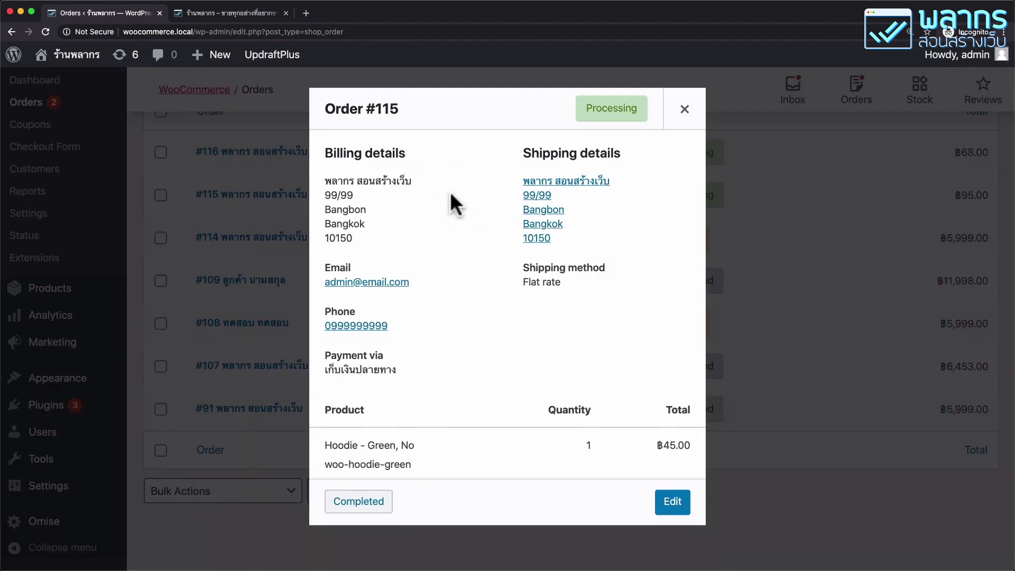
left_click(680, 515)
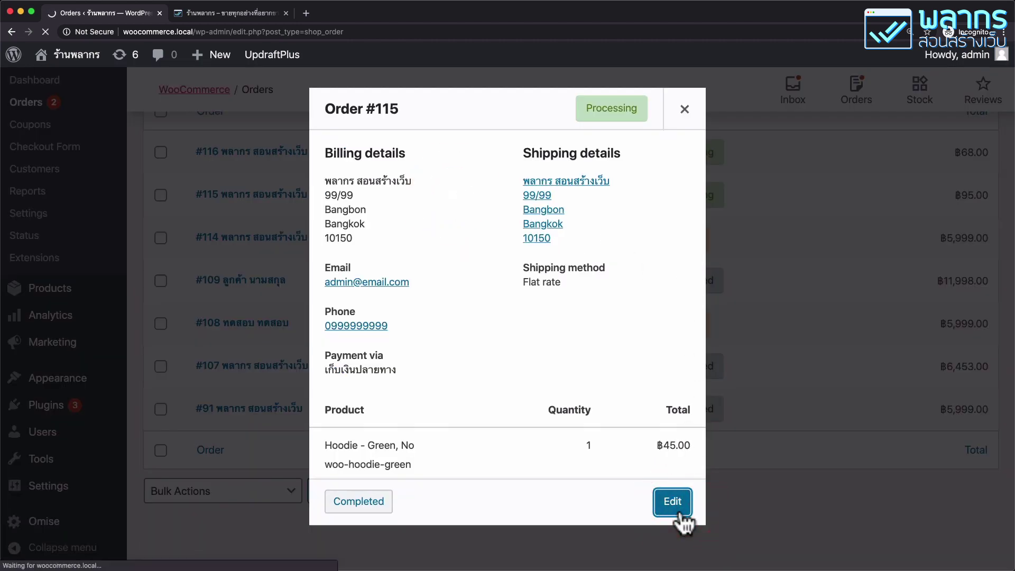
scroll(658, 401, "down", 12)
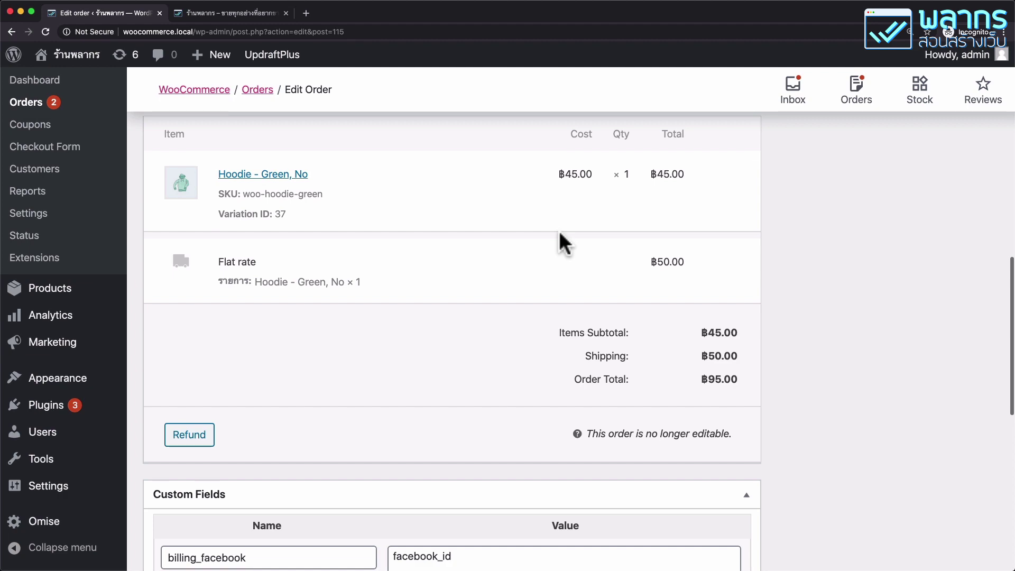
scroll(559, 231, "up", 2)
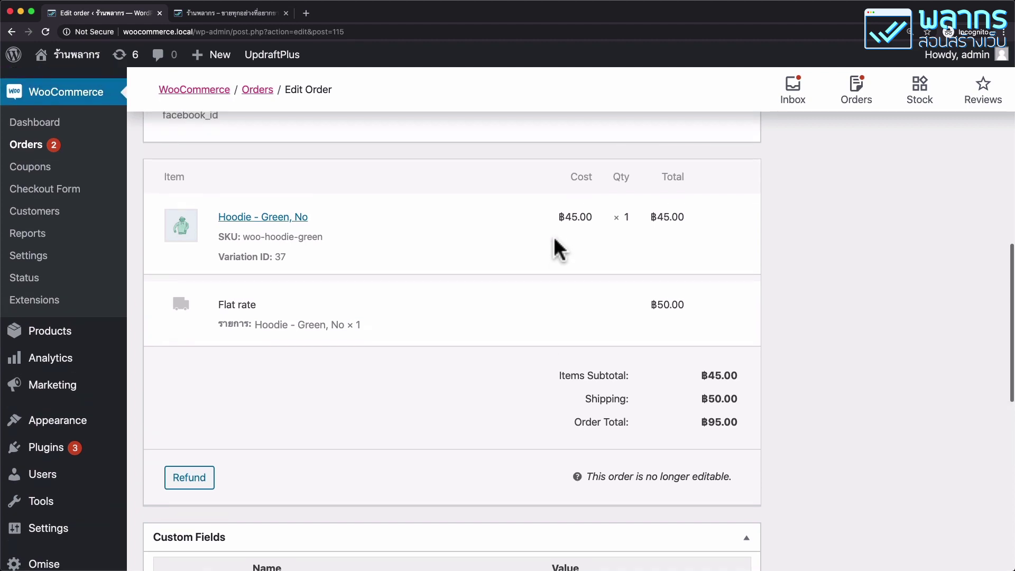
scroll(554, 238, "up", 6)
scroll(554, 237, "up", 3)
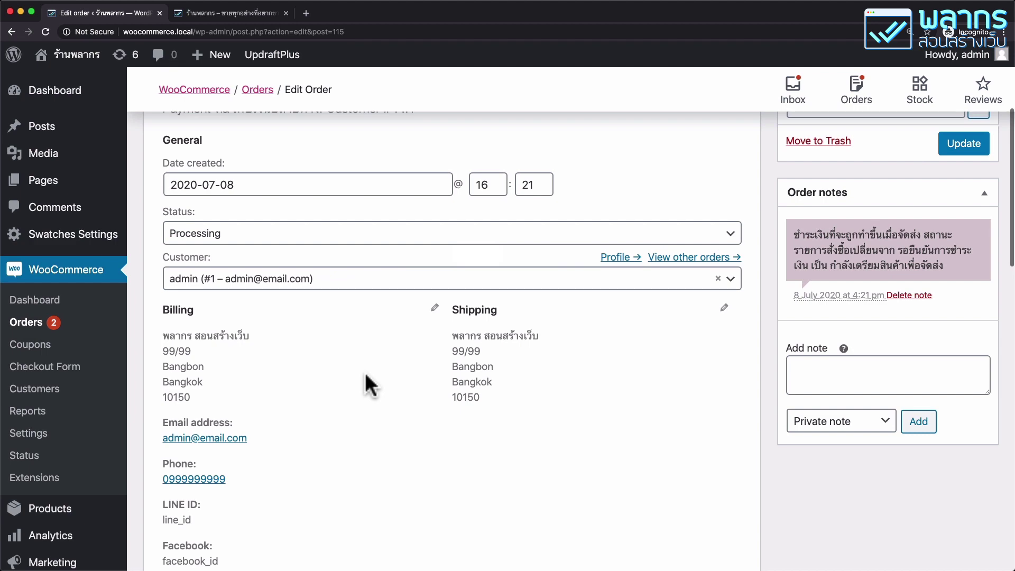
- Open the order's billing and shipping details for editing and look through their fields
left_click(436, 308)
scroll(262, 277, "down", 3)
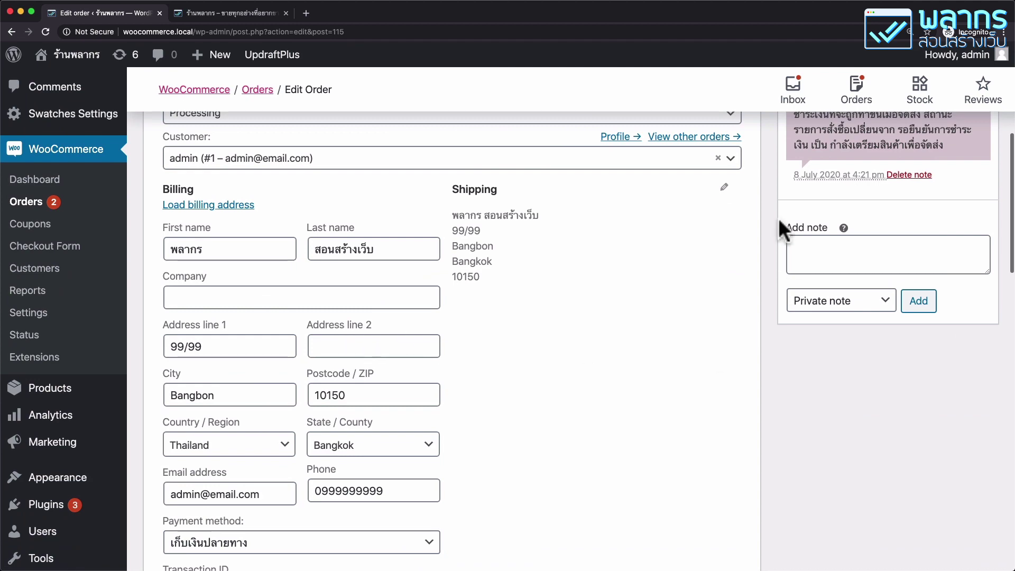
left_click(725, 190)
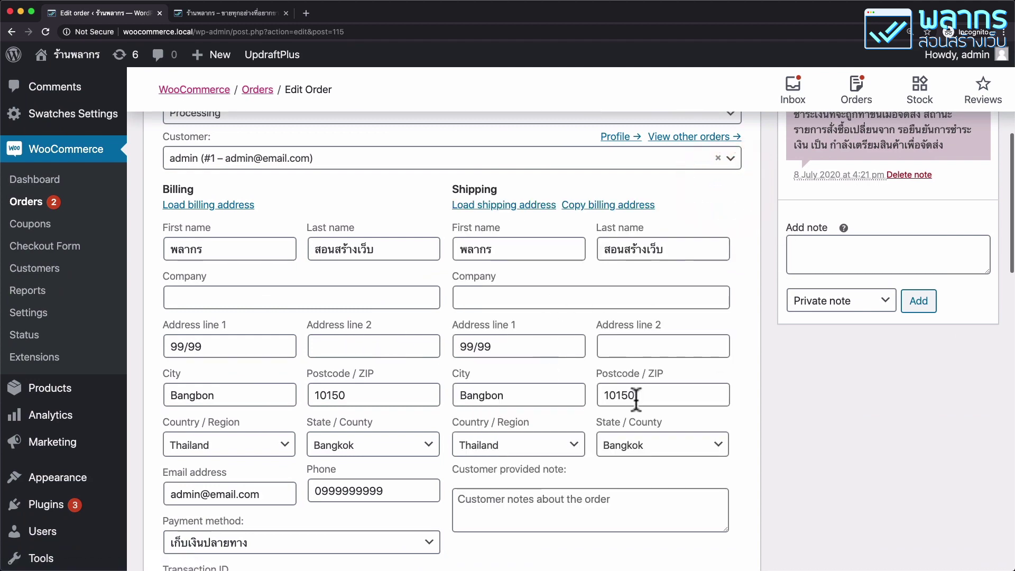
scroll(631, 396, "down", 3)
scroll(632, 395, "down", 5)
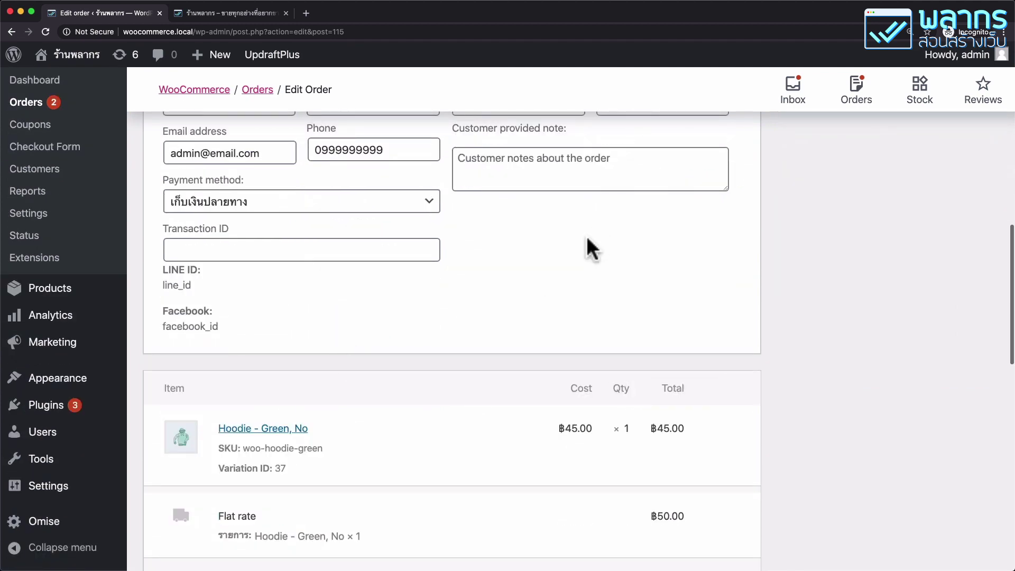
scroll(587, 237, "up", 5)
scroll(423, 242, "up", 2)
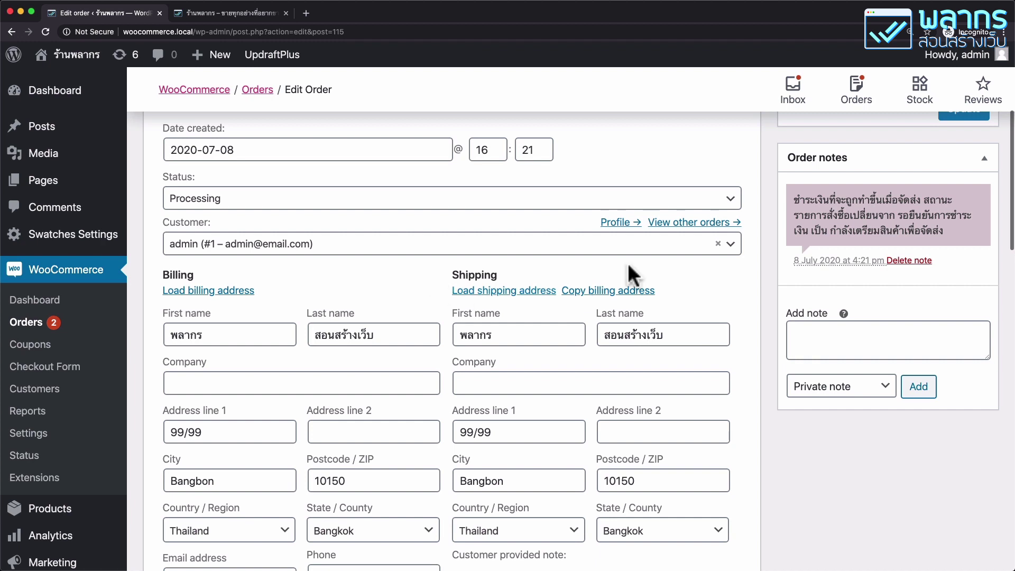
- Set the order's status to On hold and save the order
left_click(548, 199)
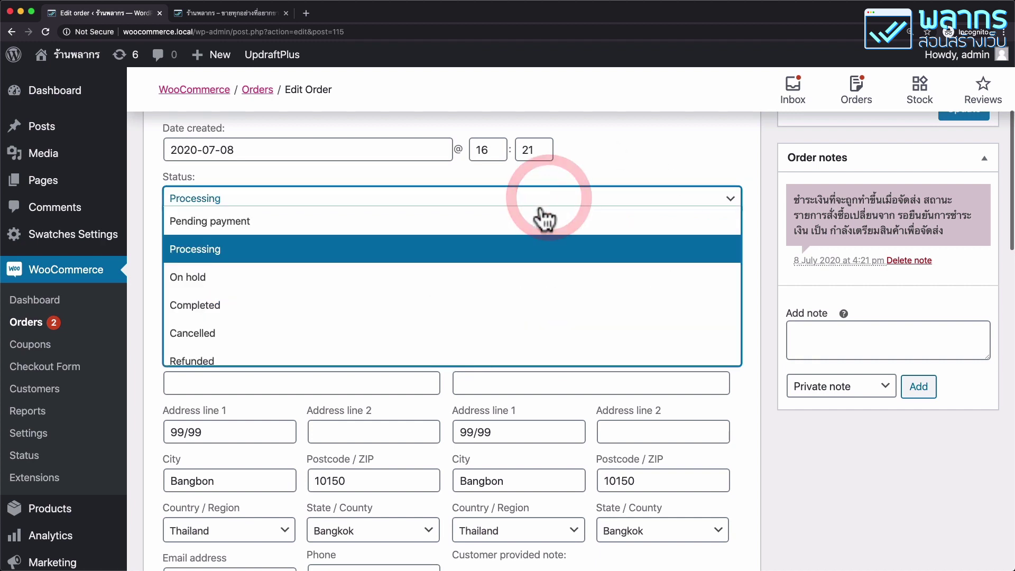
left_click(517, 277)
scroll(748, 249, "up", 1)
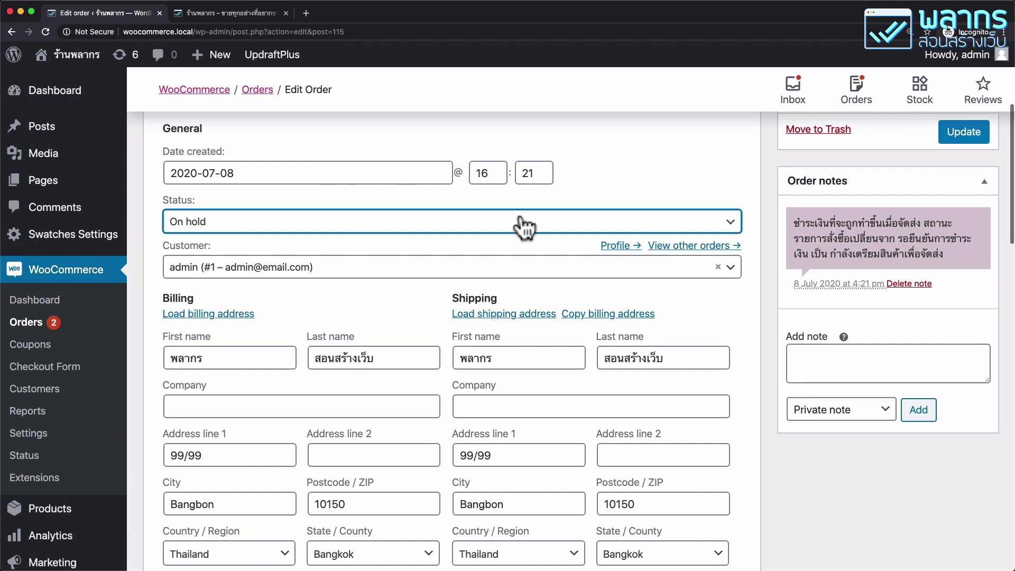
scroll(898, 285, "up", 5)
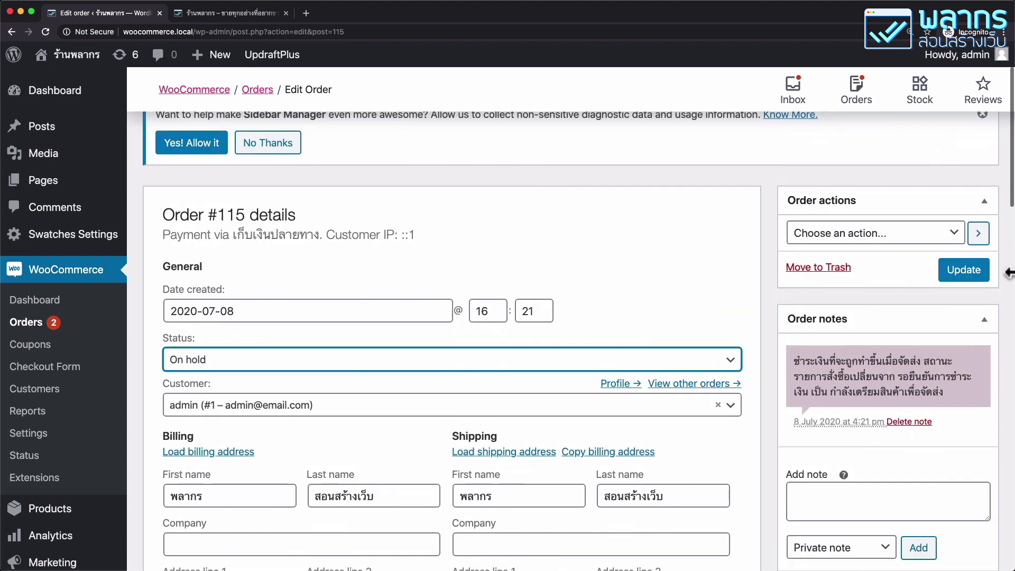
left_click(984, 270)
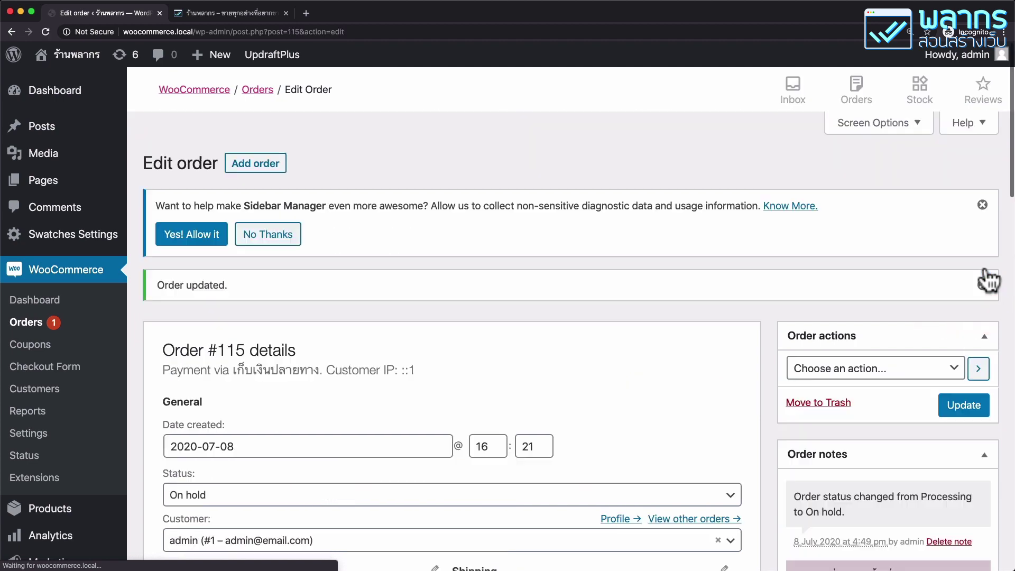
- Add the Album (woo-album) product with a quantity of 2 to the order's items
scroll(457, 259, "down", 10)
scroll(456, 272, "down", 4)
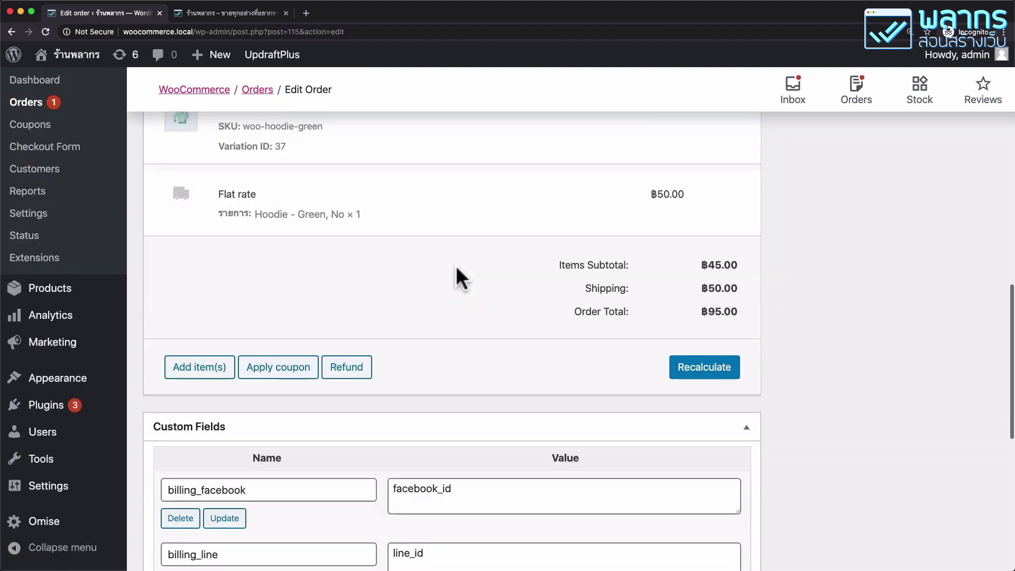
scroll(386, 265, "up", 2)
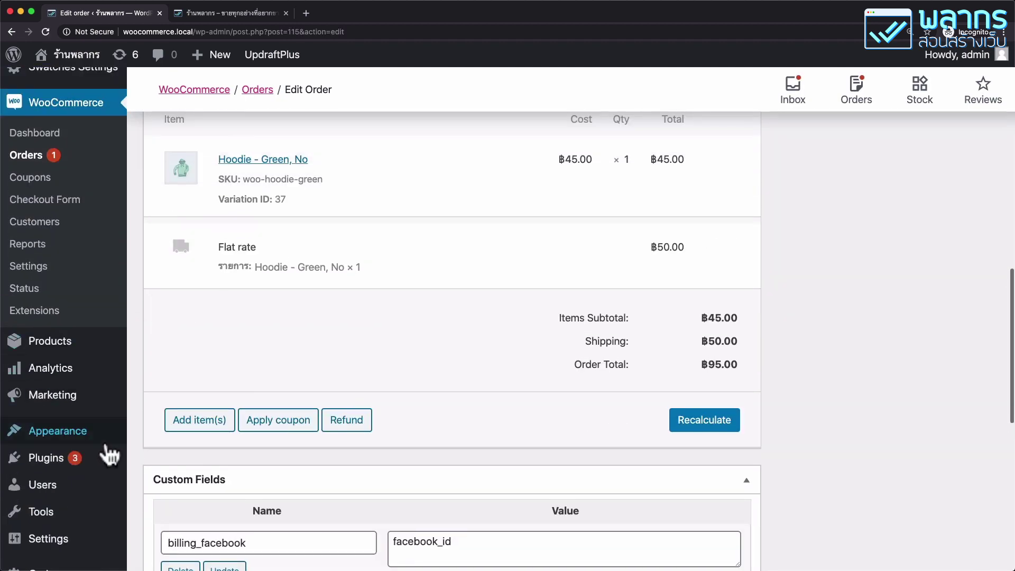
left_click(212, 422)
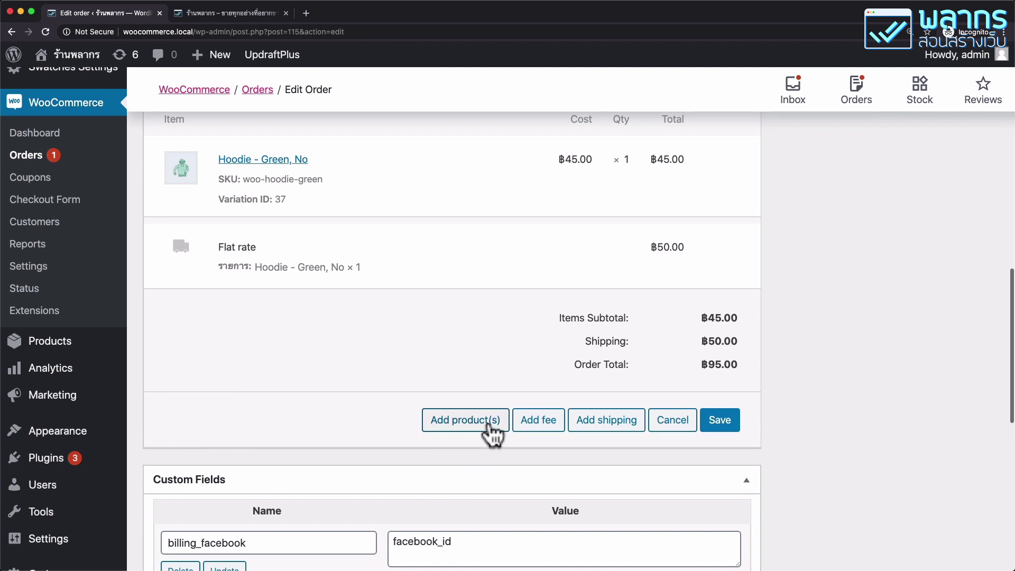
left_click(487, 428)
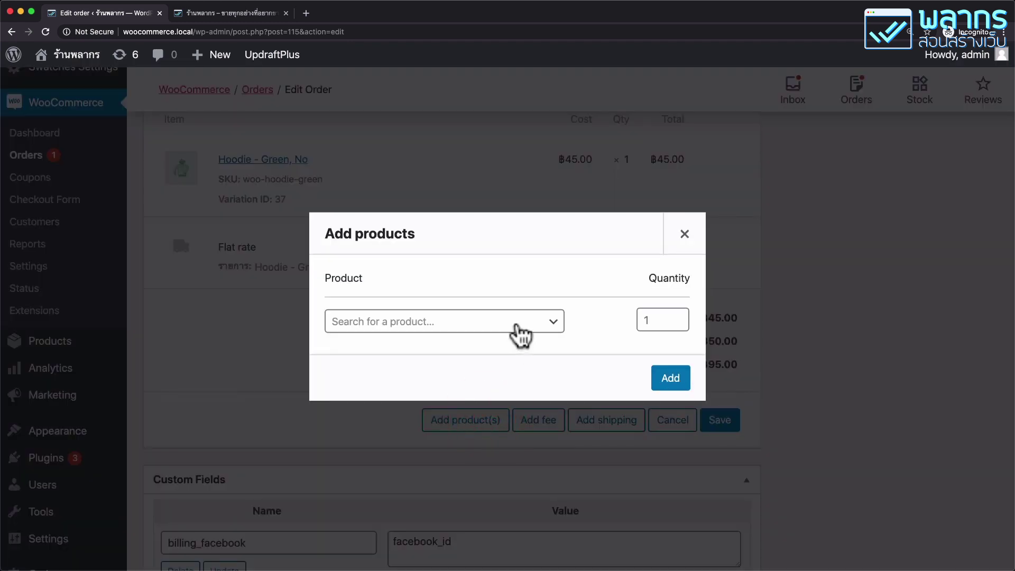
left_click(512, 326)
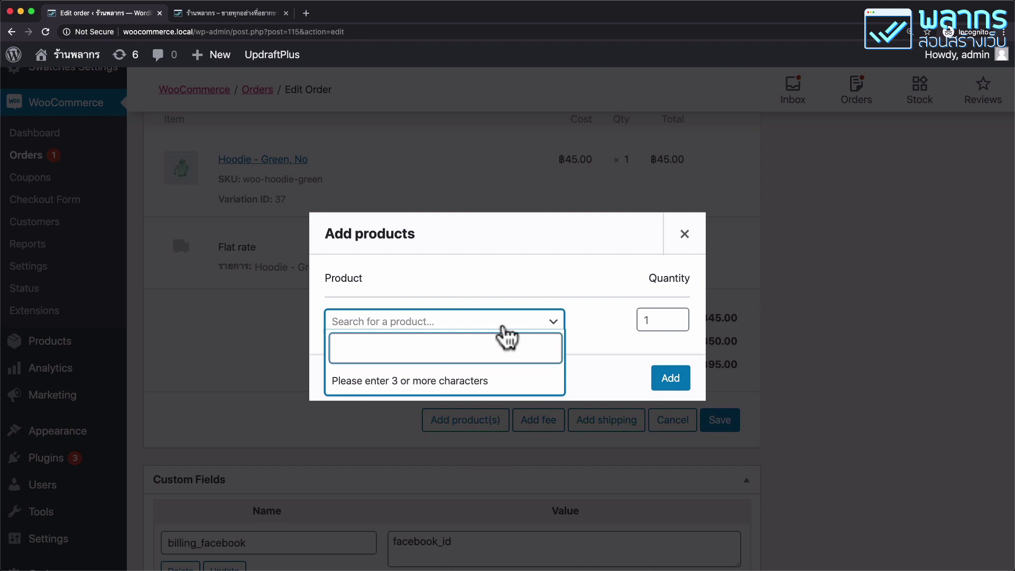
type("alb")
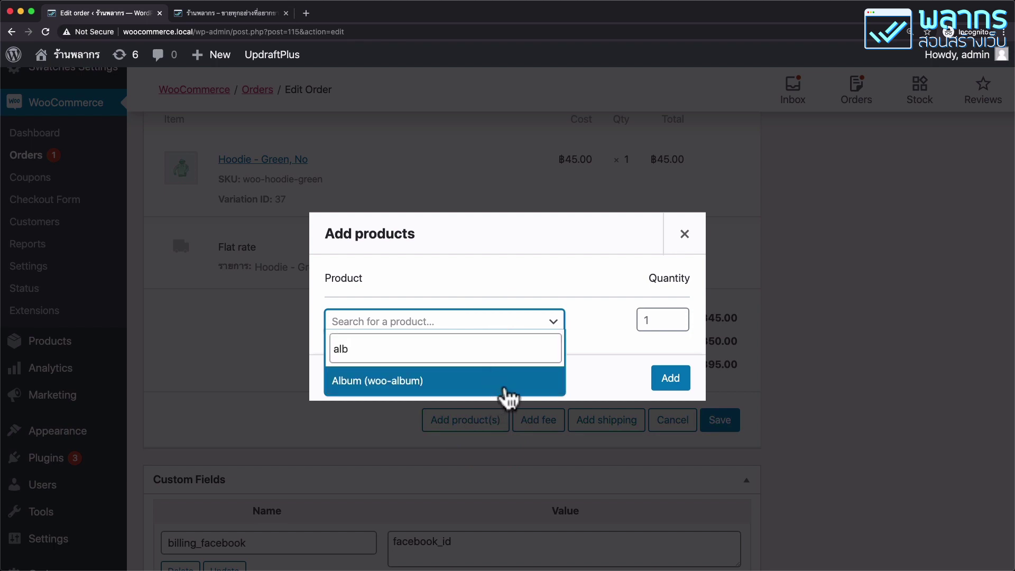
left_click(505, 390)
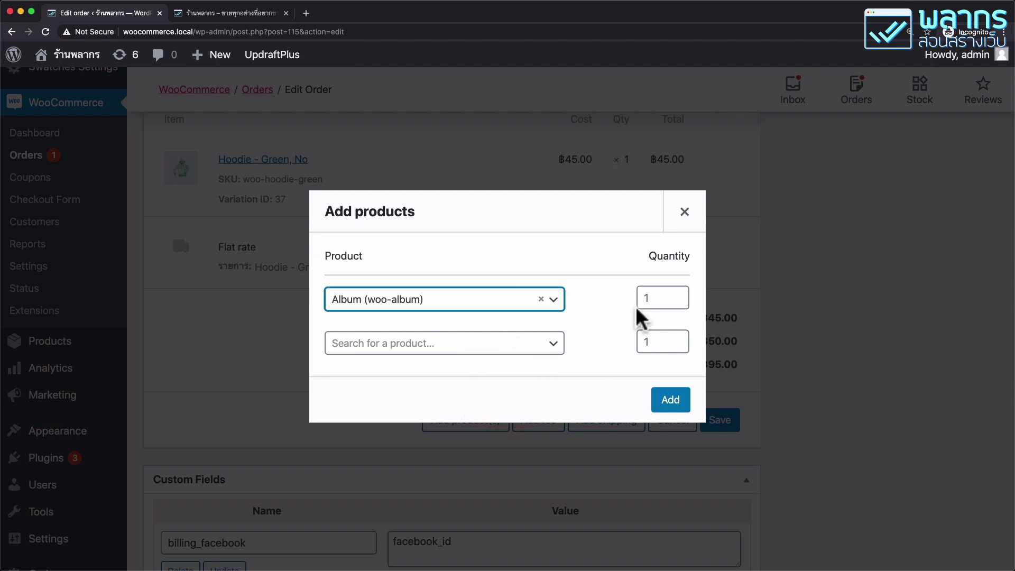
double_click(653, 298)
type("2")
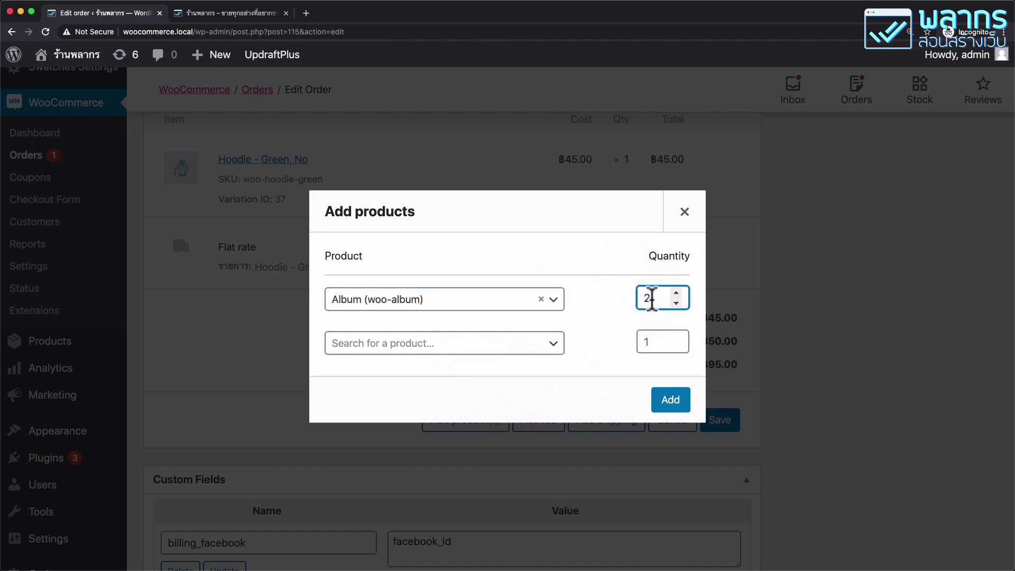
left_click(673, 403)
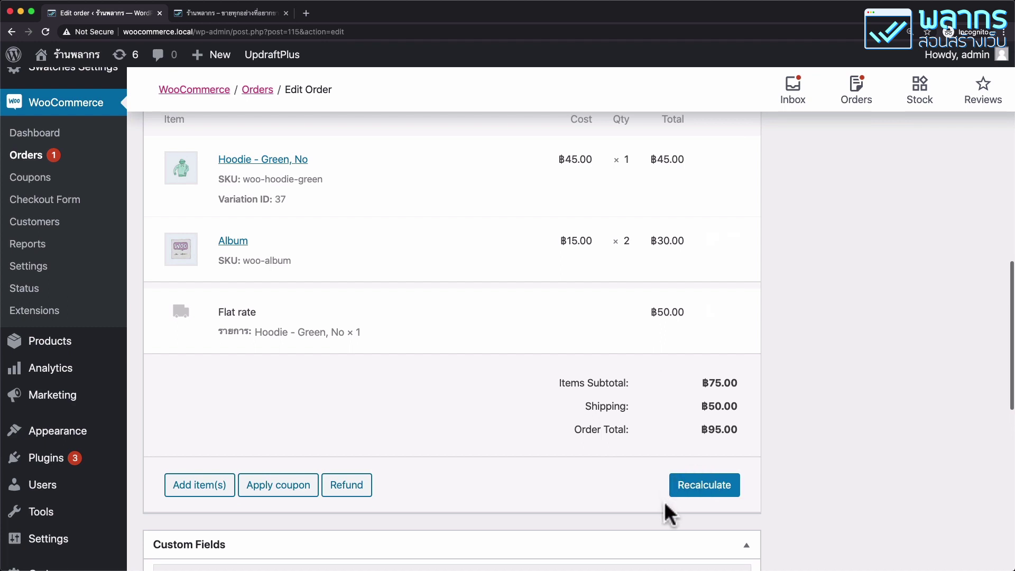
- Recalculate the order's totals, accept the confirmation, and save the order
left_click(727, 497)
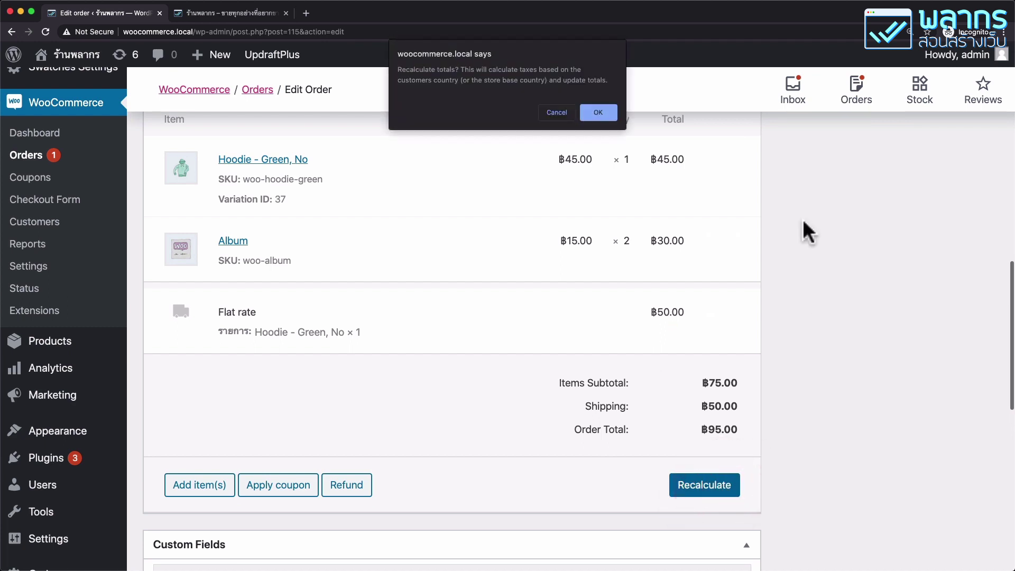
left_click(596, 114)
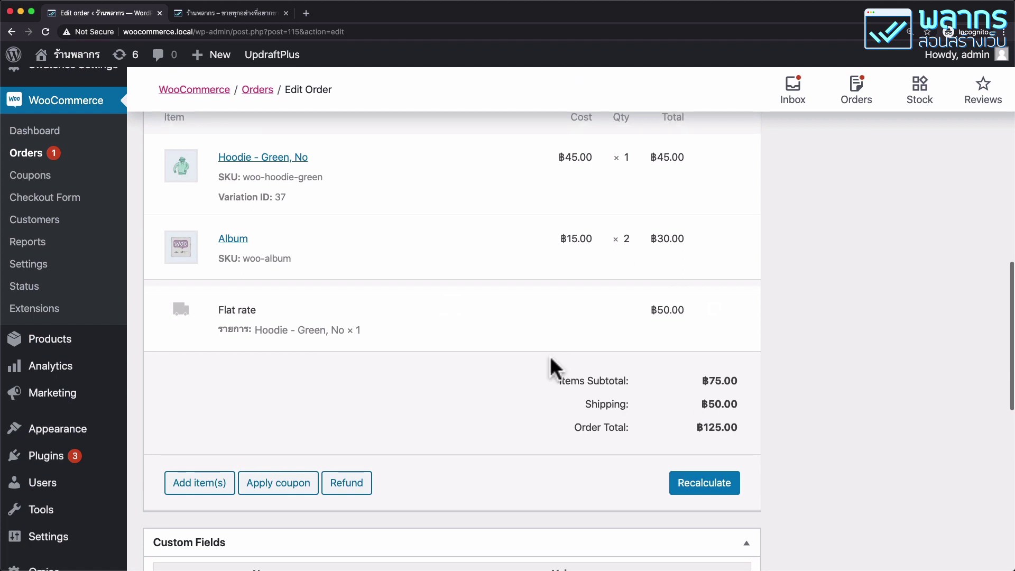
scroll(553, 369, "down", 2)
scroll(553, 368, "down", 2)
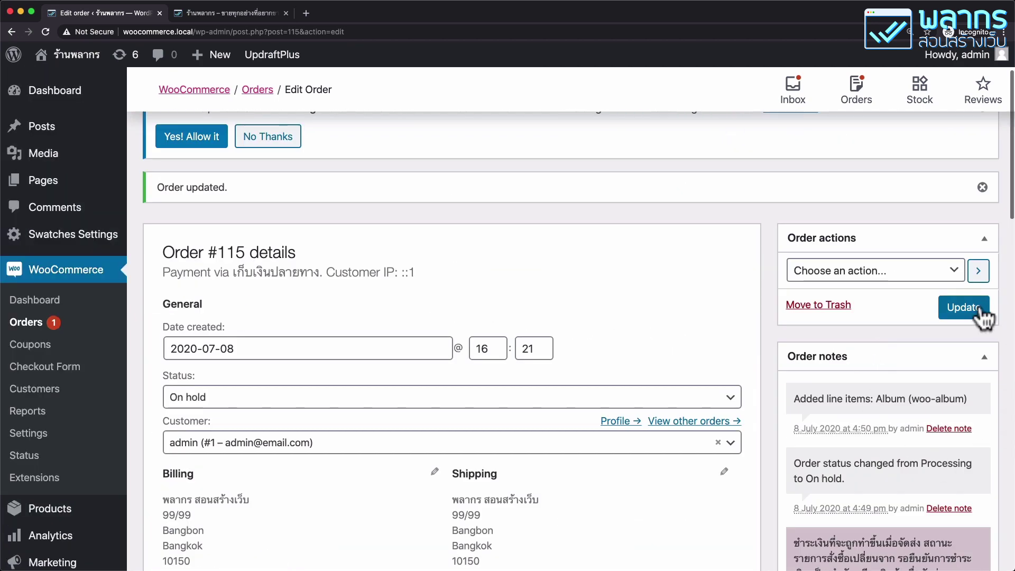
left_click(979, 312)
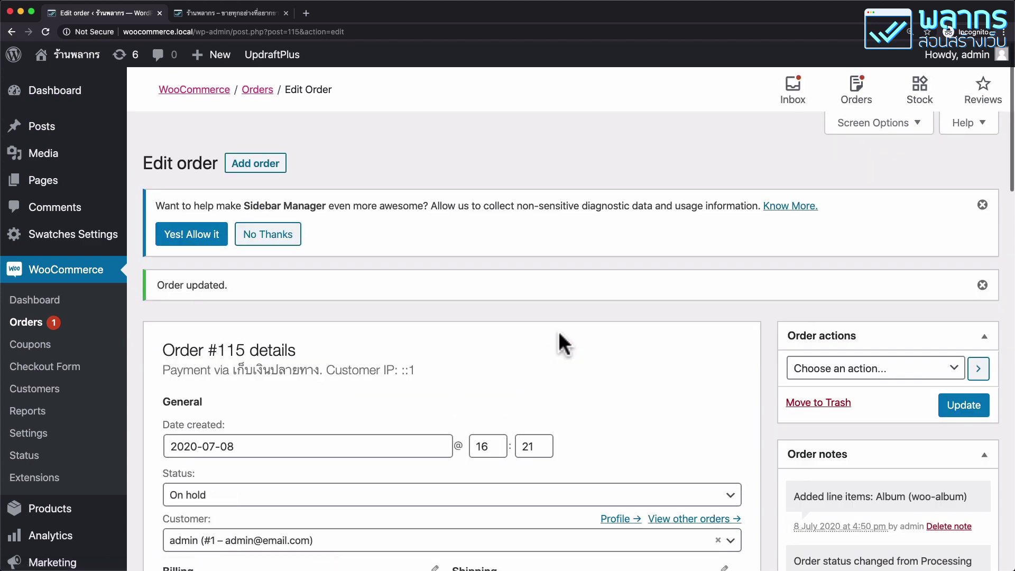
- Note the edited order's number, then open the customer's order list under My account on the storefront
scroll(558, 331, "down", 2)
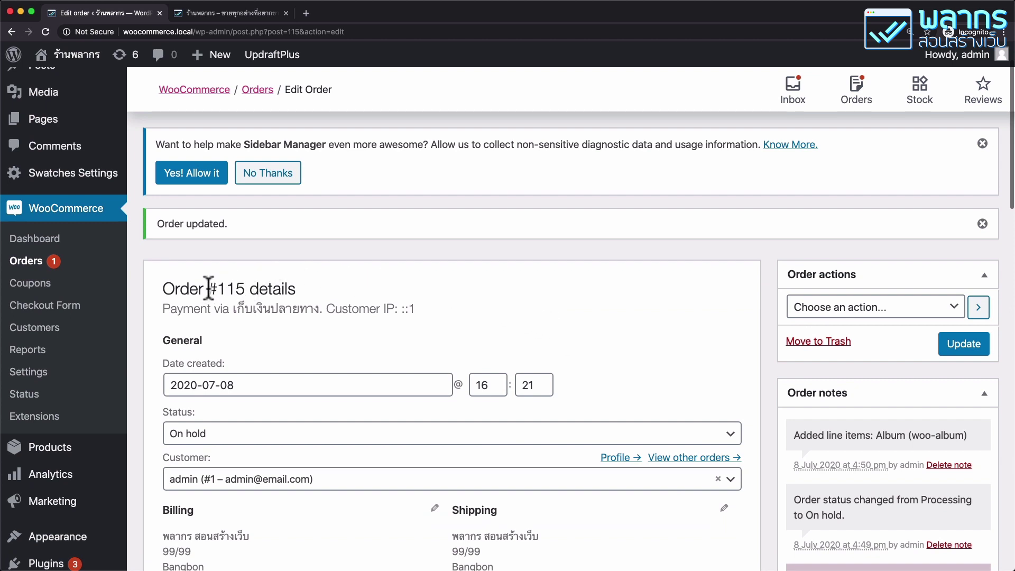
left_click_drag(208, 288, 245, 287)
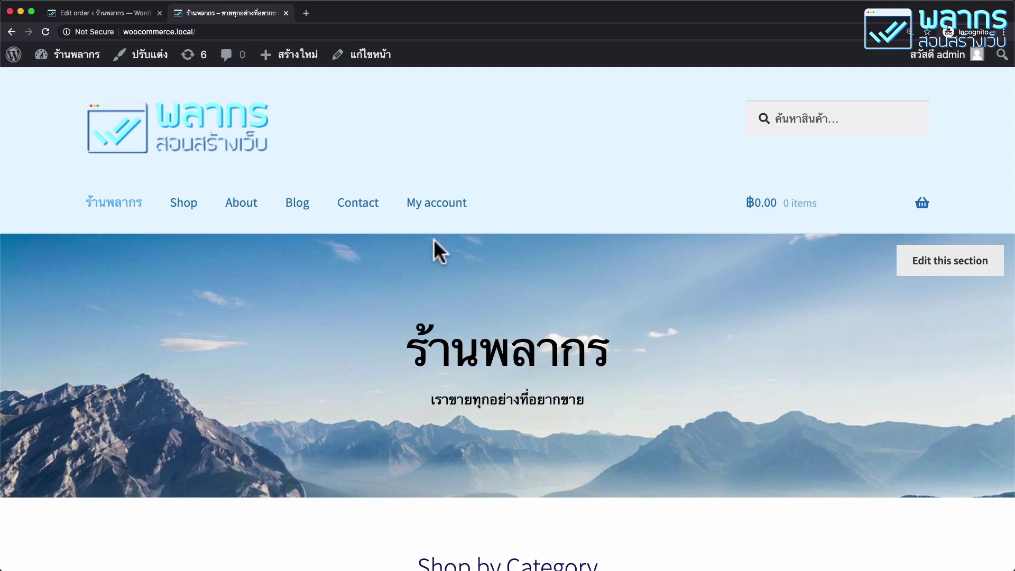
left_click(437, 211)
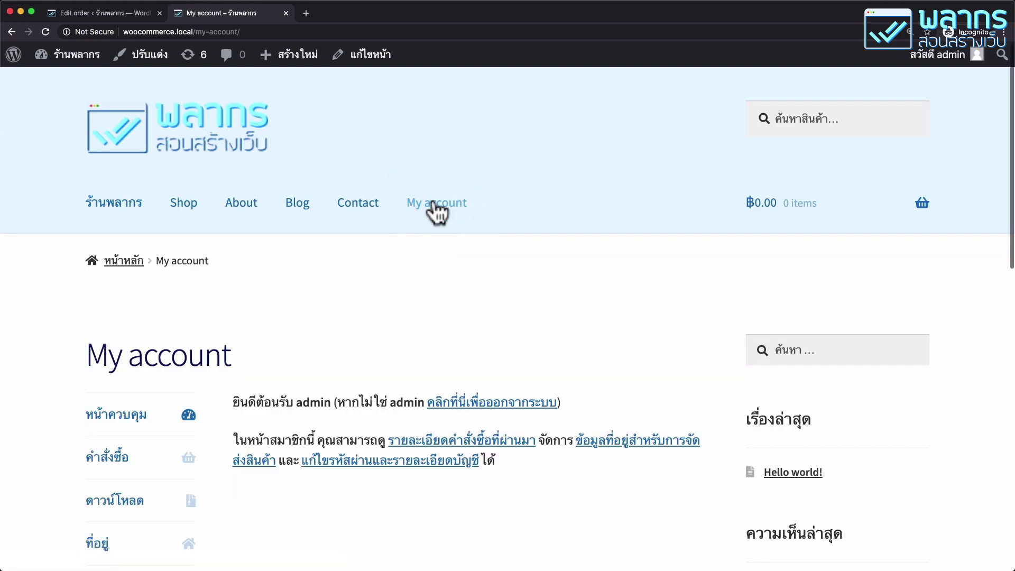
scroll(434, 212, "down", 3)
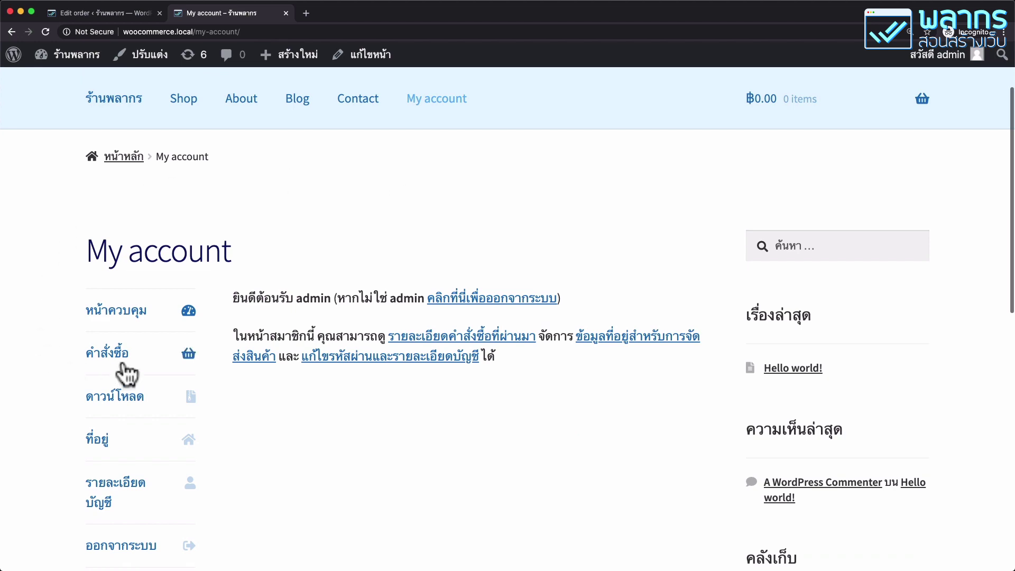
left_click(126, 373)
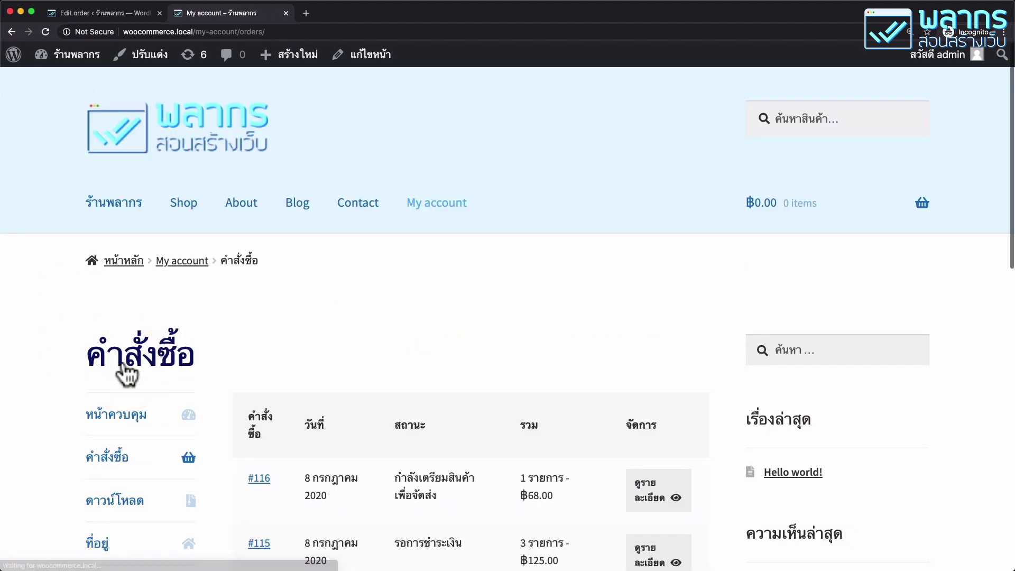
scroll(398, 270, "down", 10)
scroll(285, 158, "up", 1)
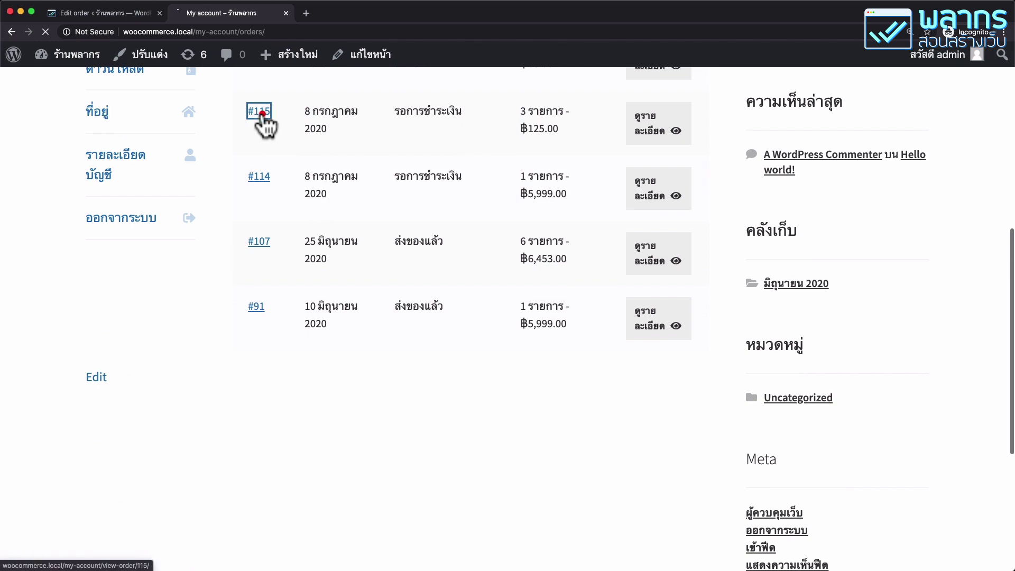
- Open the customer's view of the ฿125.00 order and check the Album line and the order total
left_click(260, 113)
scroll(625, 250, "down", 5)
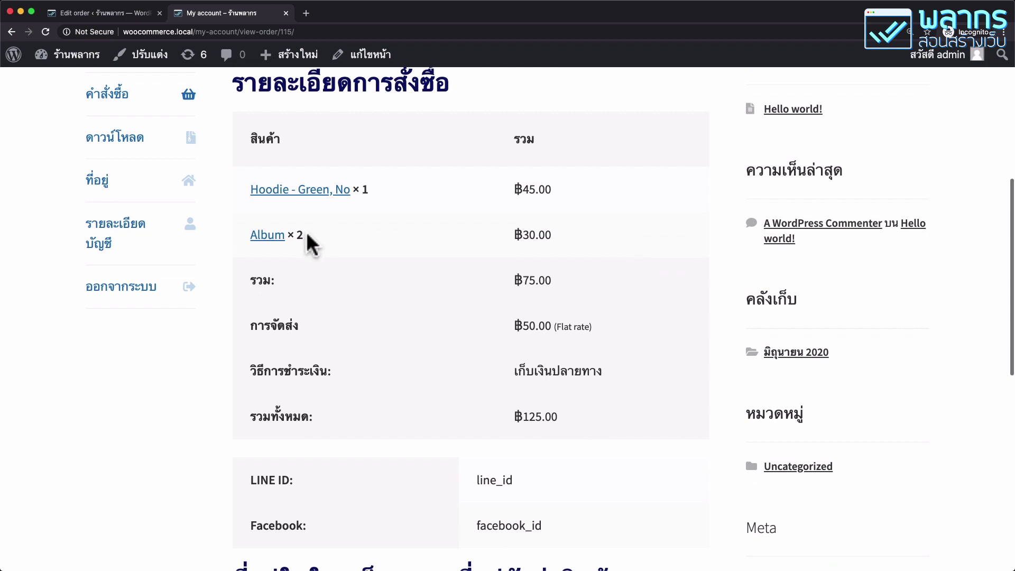
double_click(551, 236)
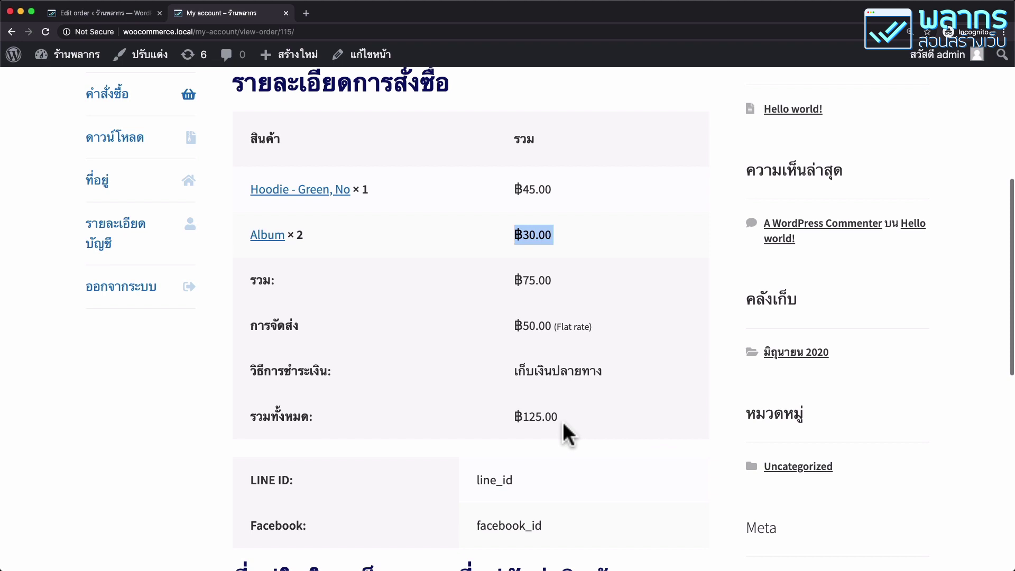
- Return to the store admin and open the WooCommerce Accounts & Privacy settings
key("ctrl+shift+Tab")
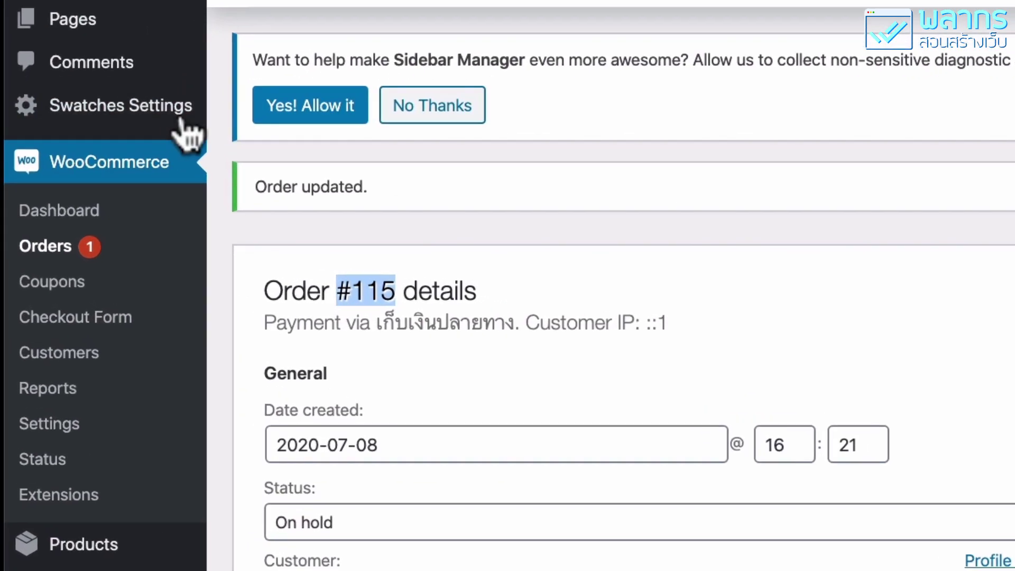
left_click(142, 421)
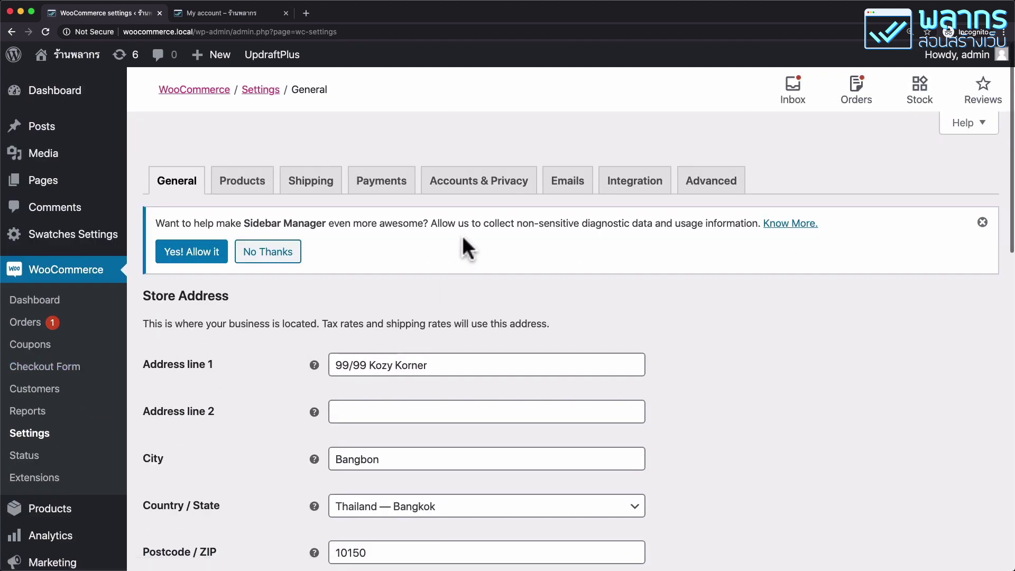
left_click(489, 191)
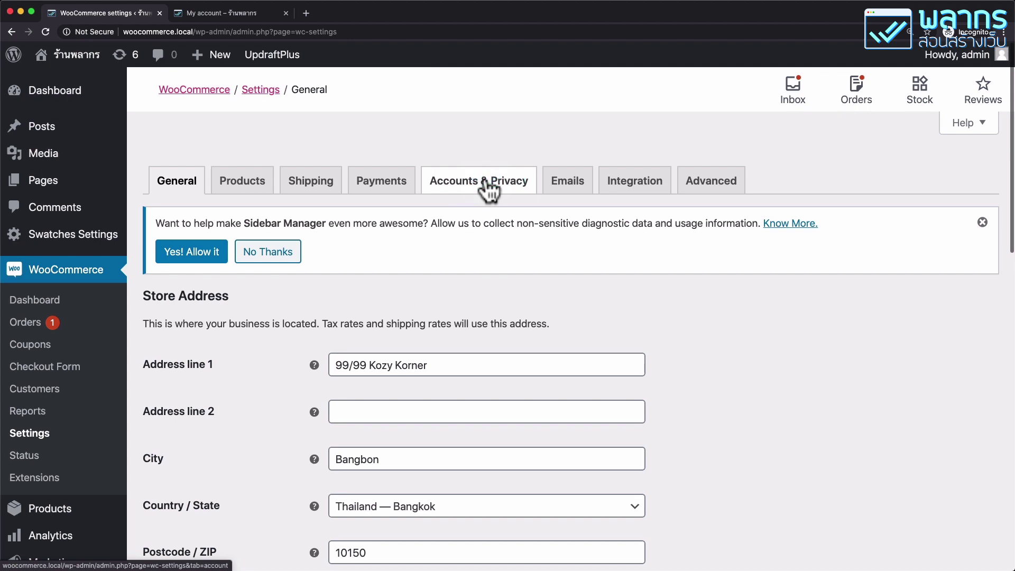
left_click(489, 190)
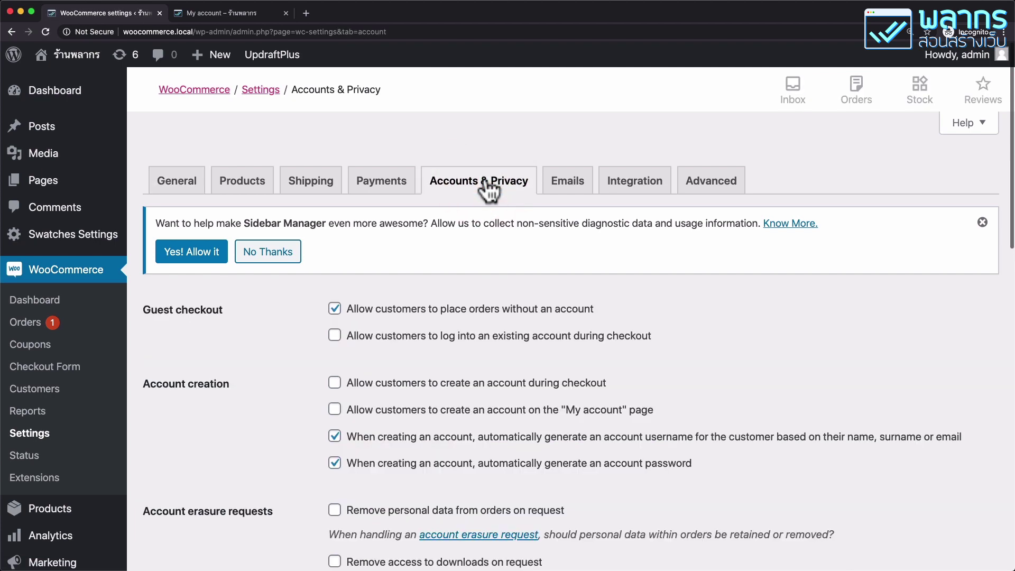
scroll(479, 258, "down", 3)
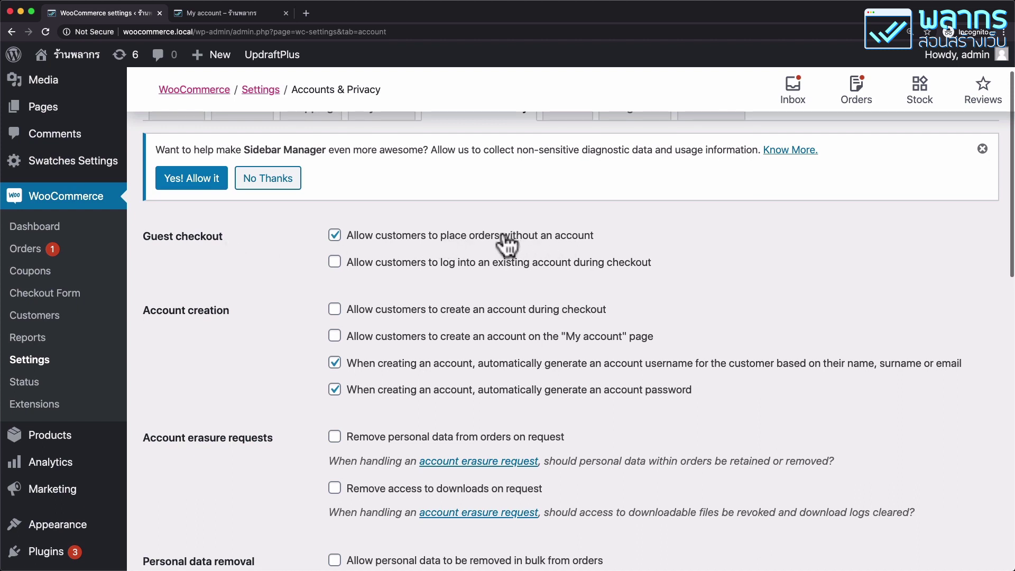
- Disallow orders placed without an account and allow customers to log into an existing account during checkout
left_click_drag(502, 236, 589, 237)
left_click(593, 235)
left_click(337, 264)
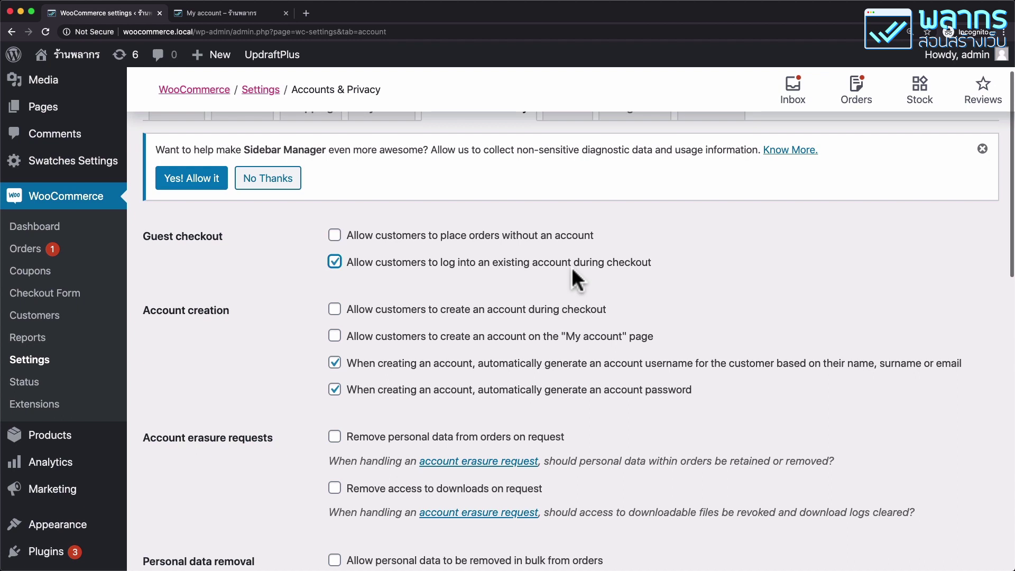
- Allow account creation during checkout, turn off automatic password generation for new accounts, and save the settings
scroll(572, 268, "down", 2)
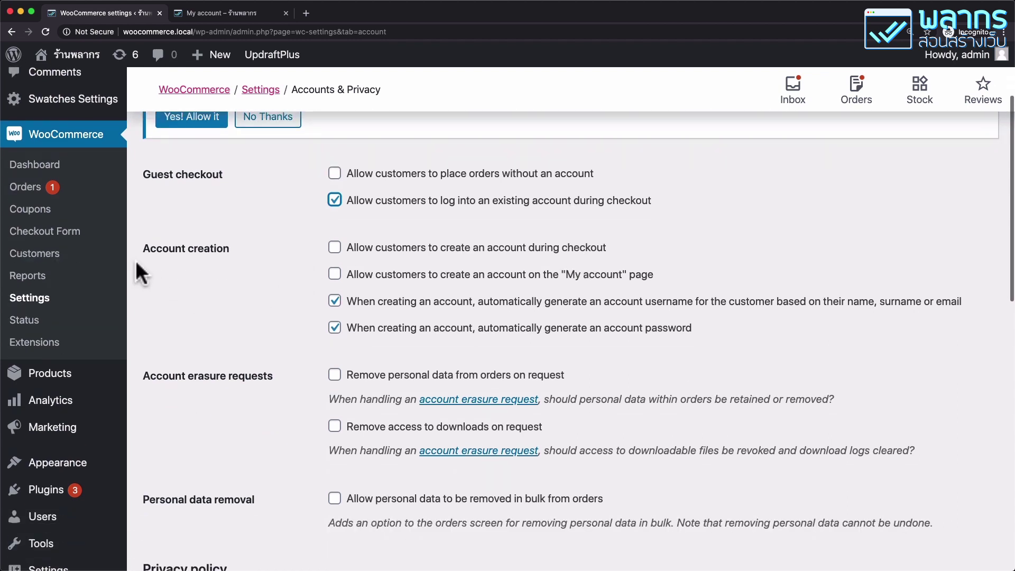
left_click(335, 248)
scroll(479, 284, "down", 1)
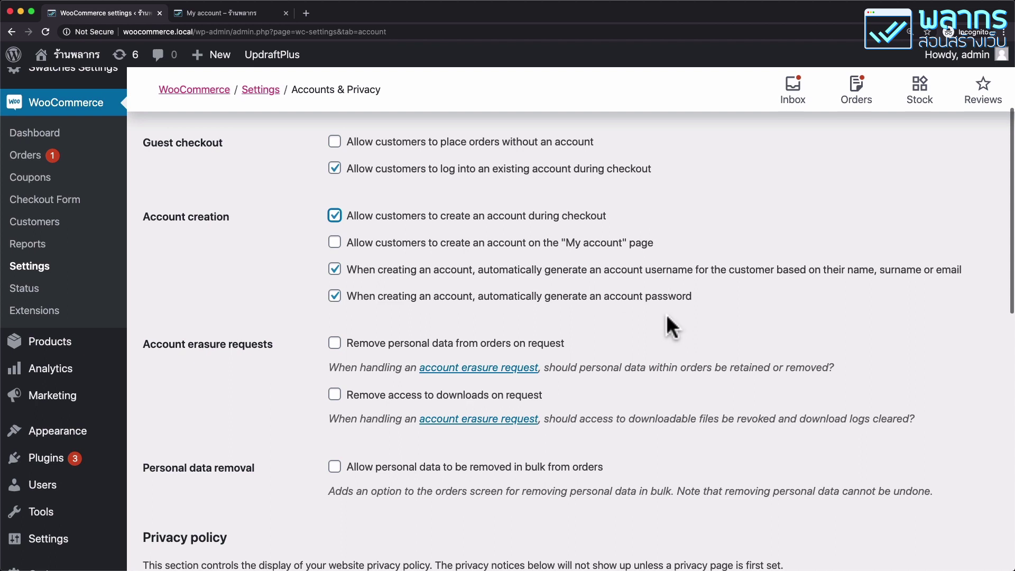
left_click(334, 296)
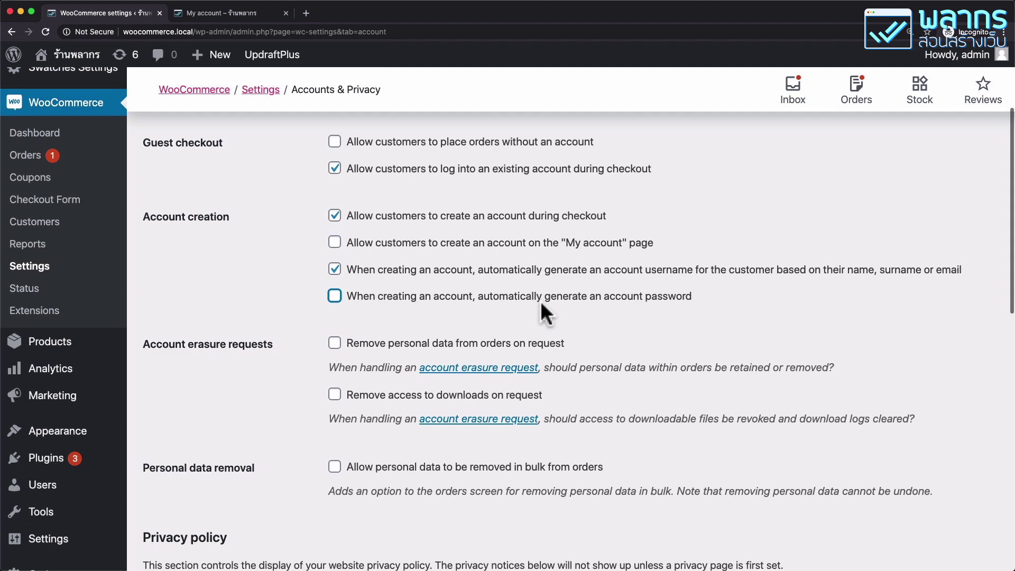
scroll(224, 360, "down", 15)
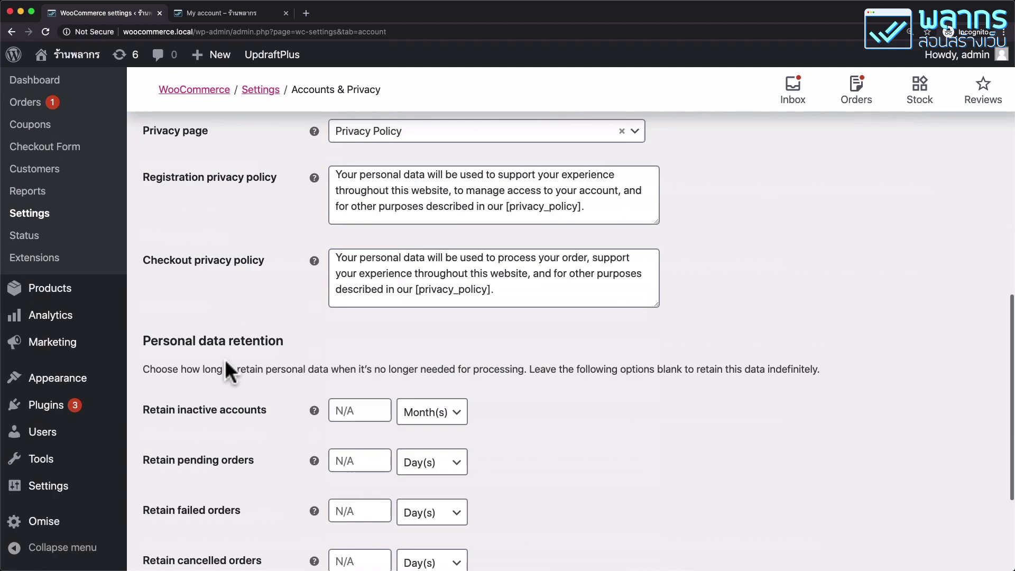
left_click(216, 491)
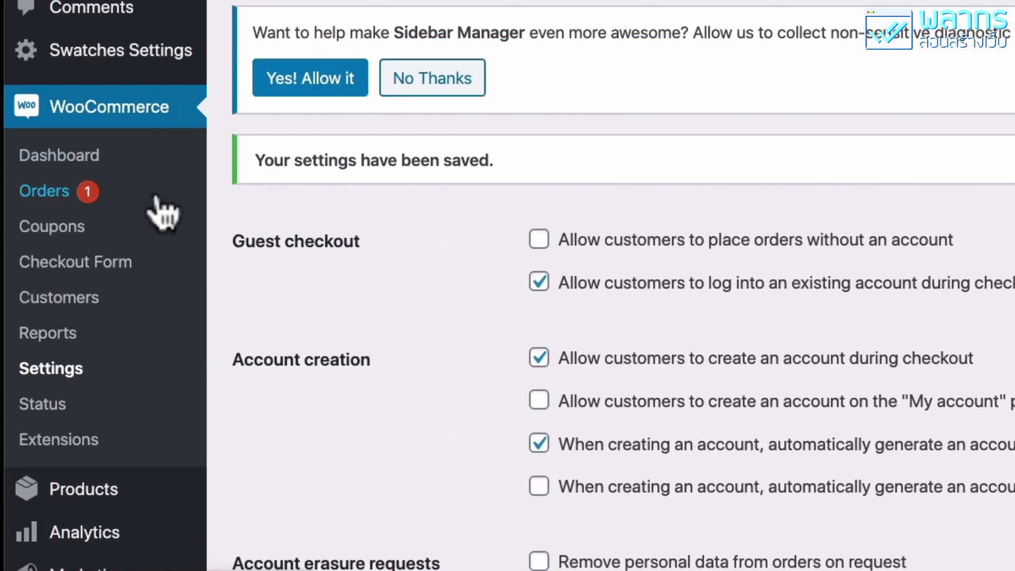
- Return to the WooCommerce orders list and preview the completed order dated Jun 25, 2020
left_click(156, 203)
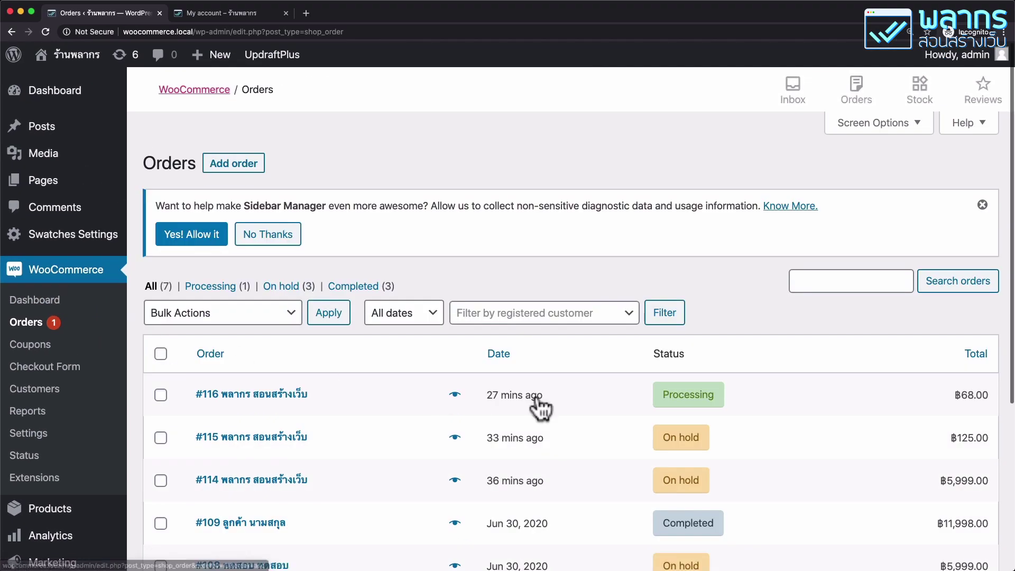
scroll(631, 412, "down", 5)
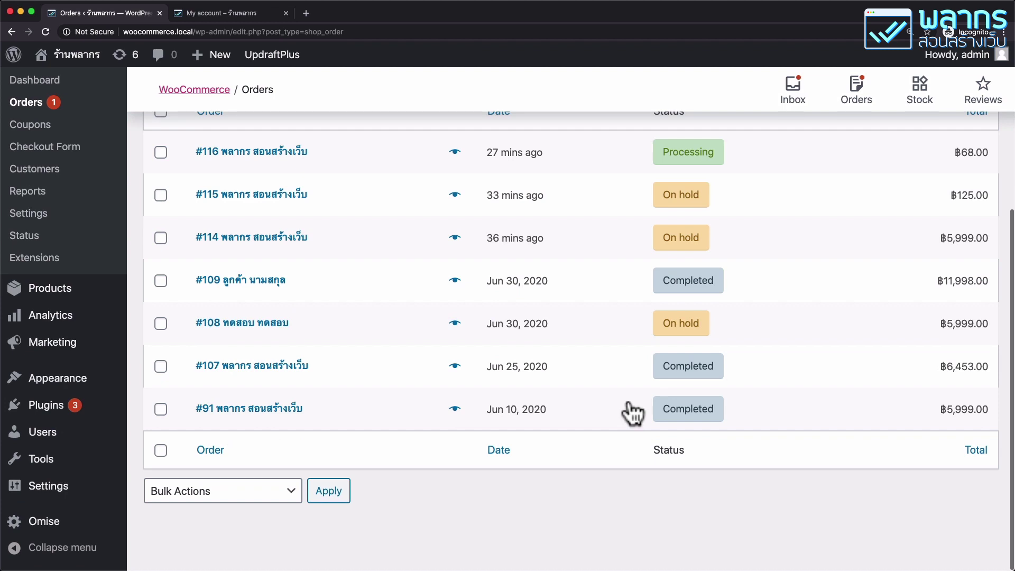
left_click(458, 369)
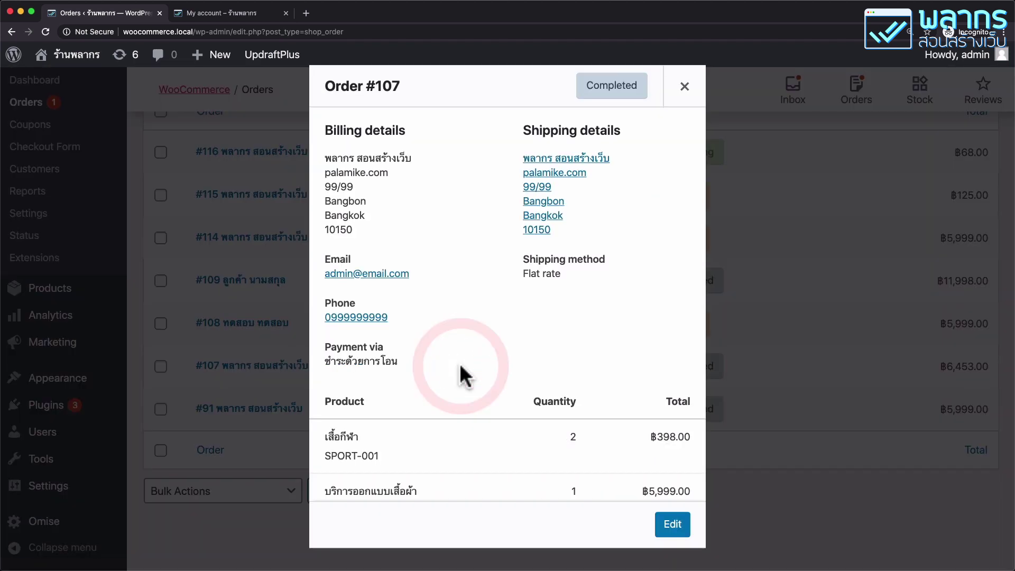
- Open the previewed order for editing and start a refund on its items
left_click(672, 526)
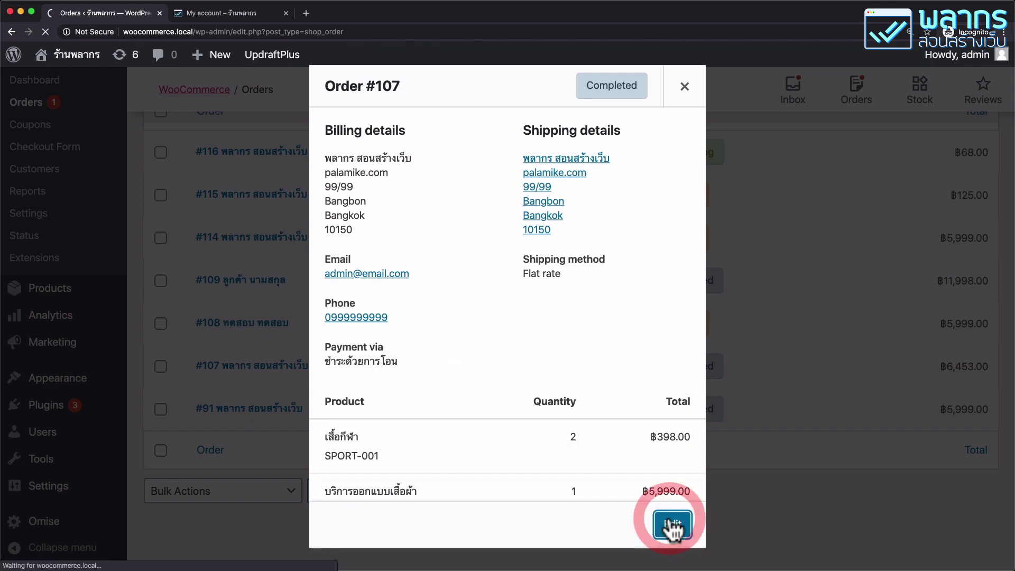
scroll(593, 376, "down", 10)
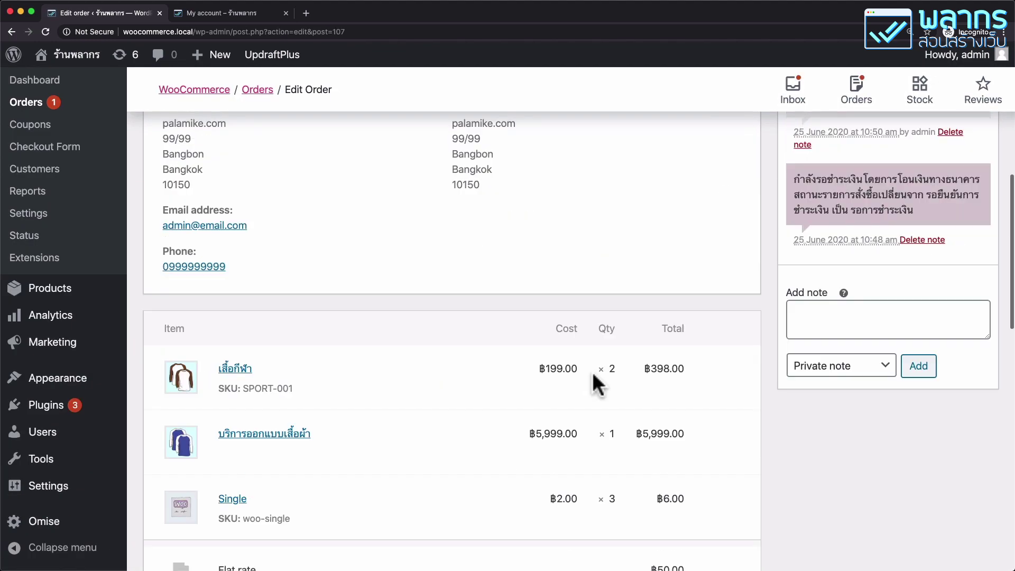
scroll(592, 373, "down", 5)
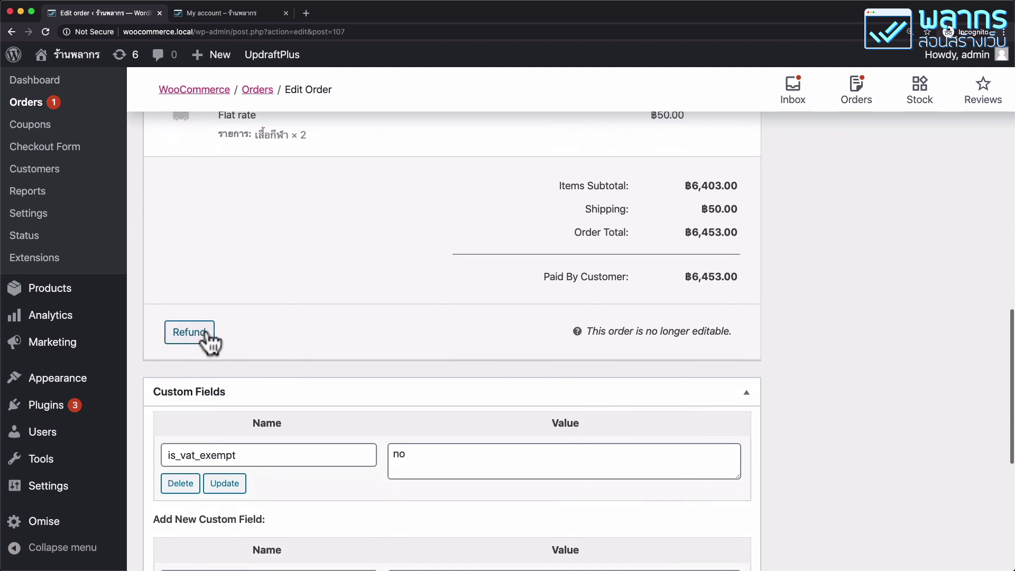
left_click(205, 333)
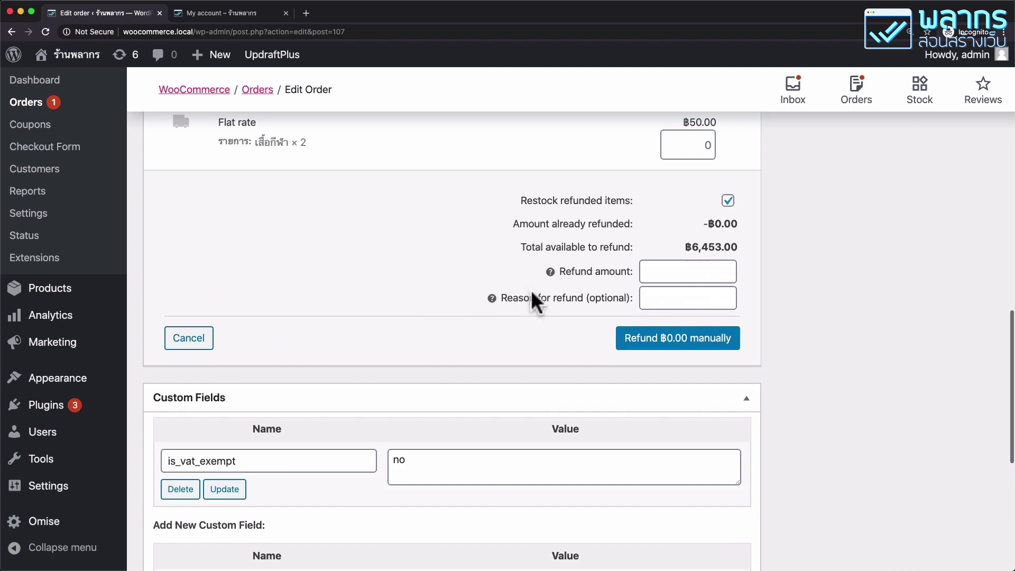
- Refund ฿5,000.00 manually with the reason "ลูกค้าขอคืน" and approve processing the refund
left_click(720, 270)
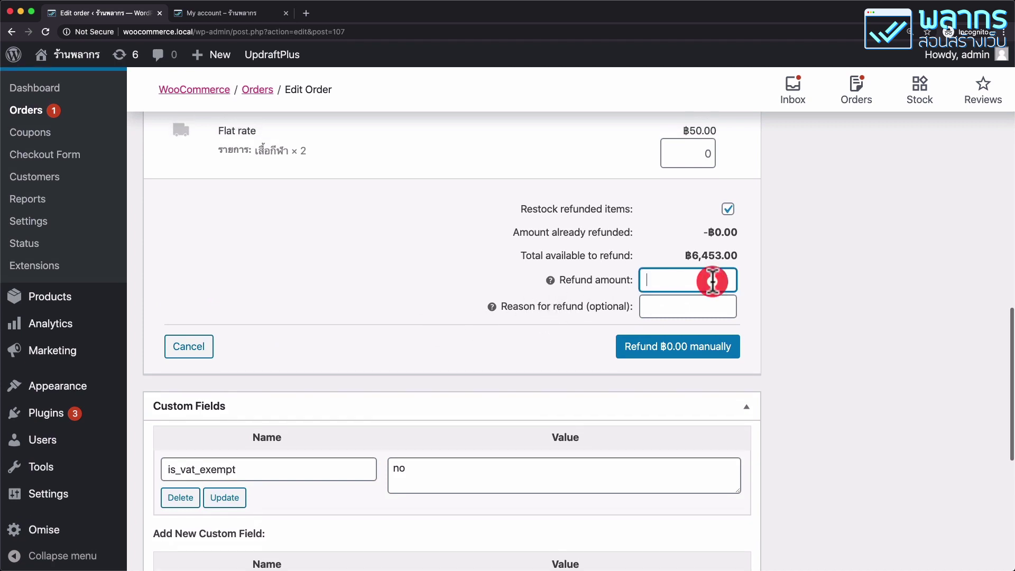
type("5000")
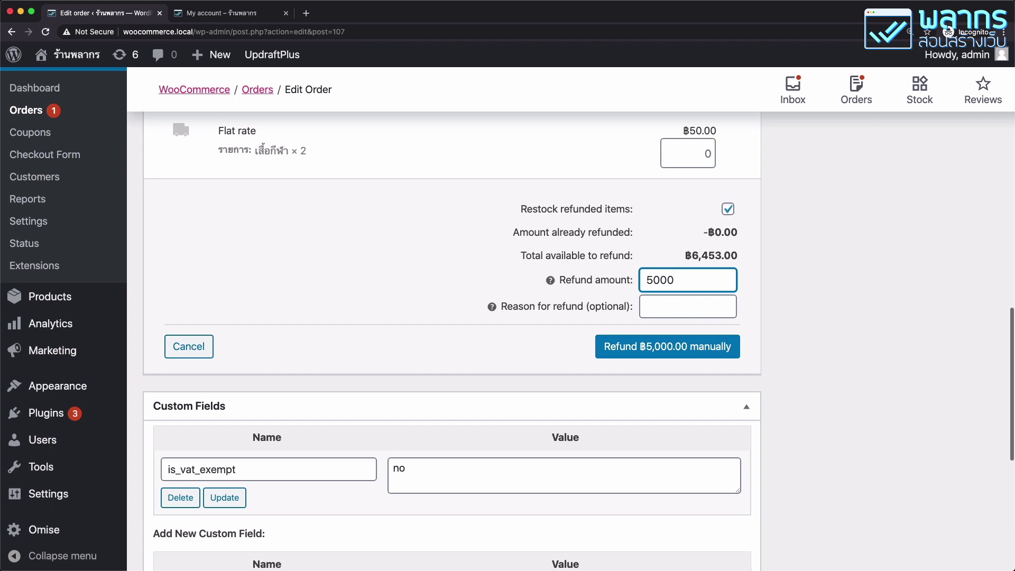
left_click(700, 308)
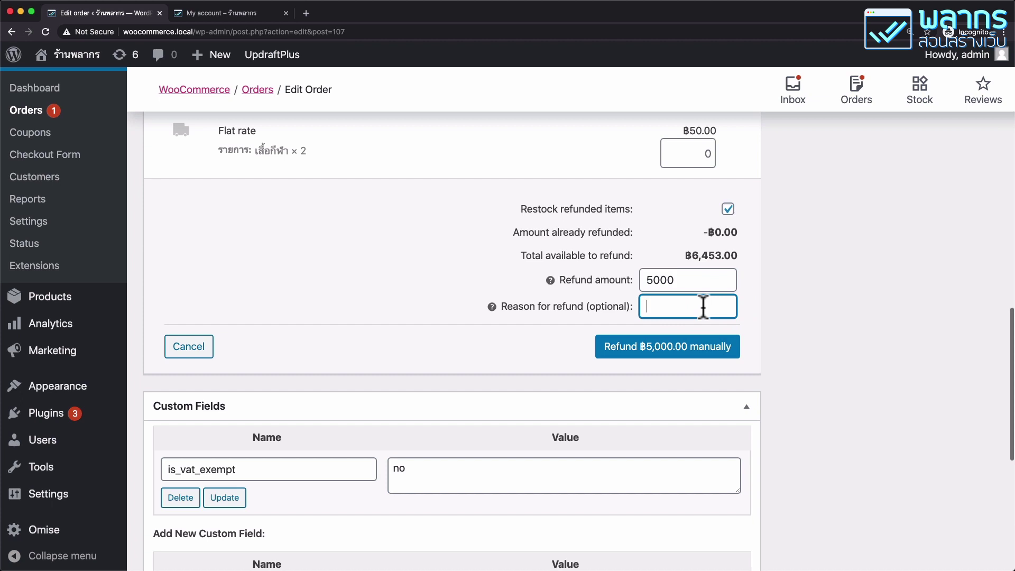
type("ลูกค้าขอคืน")
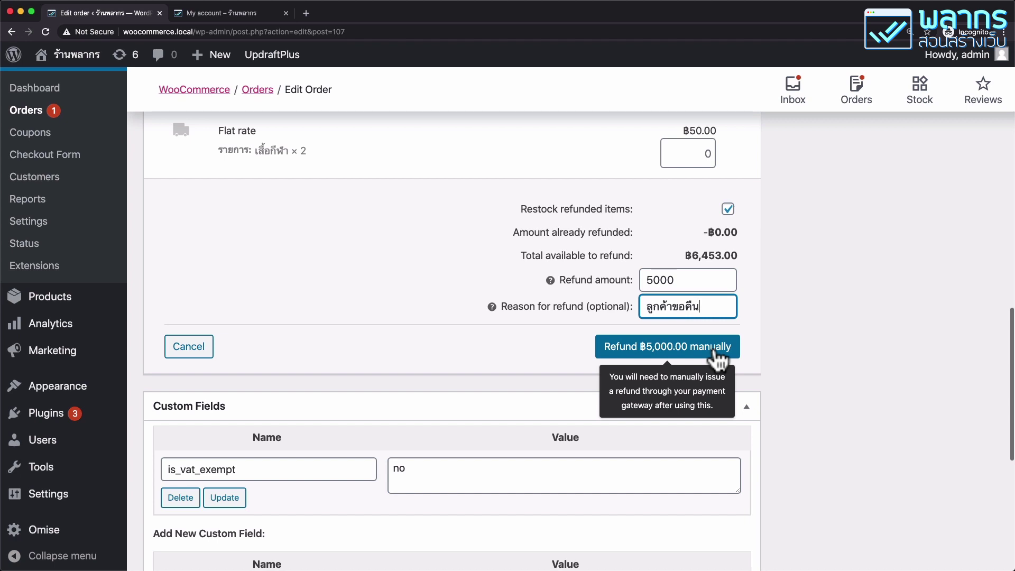
left_click(717, 353)
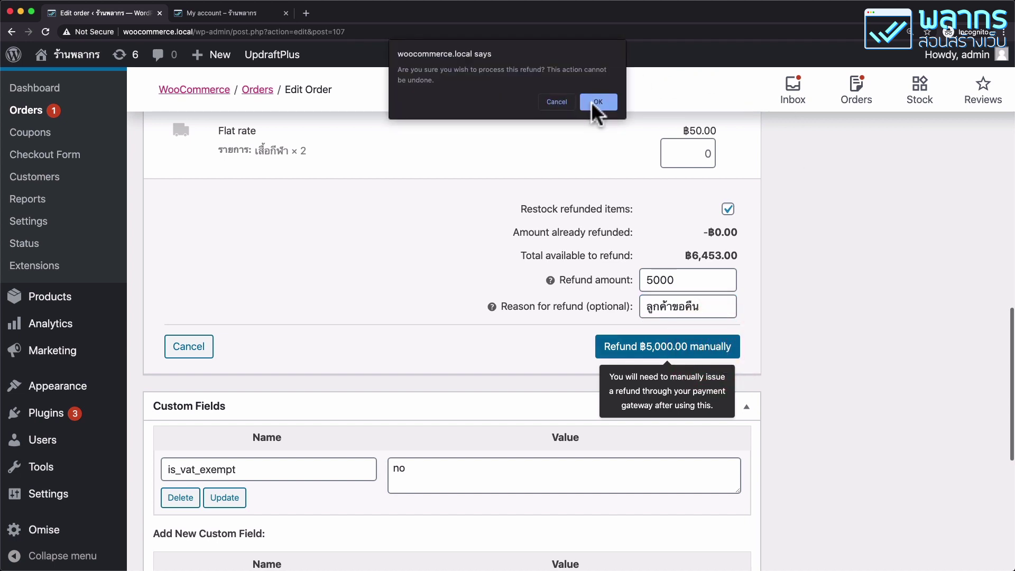
left_click(595, 102)
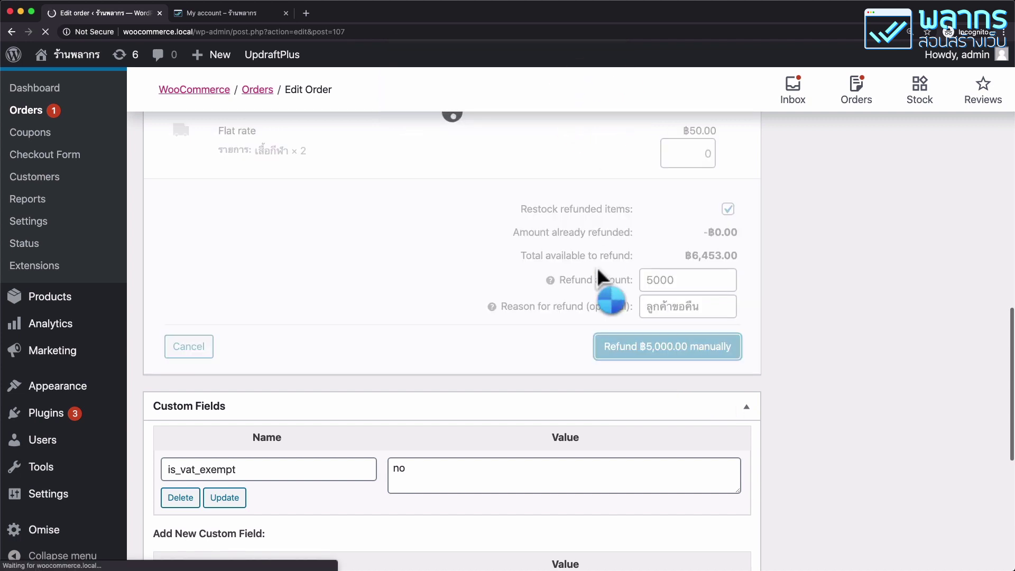
- Switch to the customer's My account orders and examine the Jun 25, 2020 order's details for the refund and adjusted total
scroll(597, 269, "up", 10)
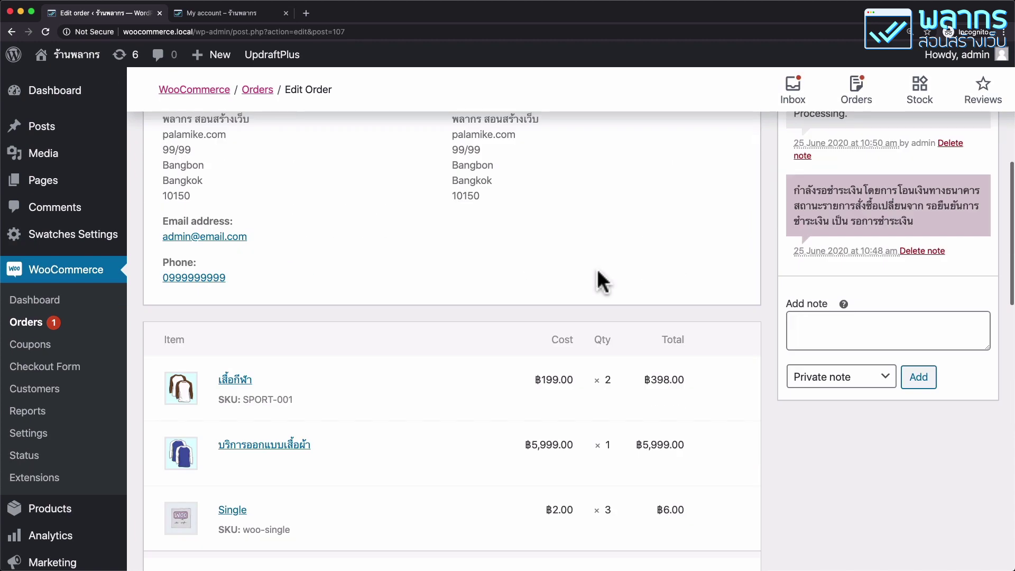
scroll(598, 269, "up", 6)
scroll(502, 272, "down", 6)
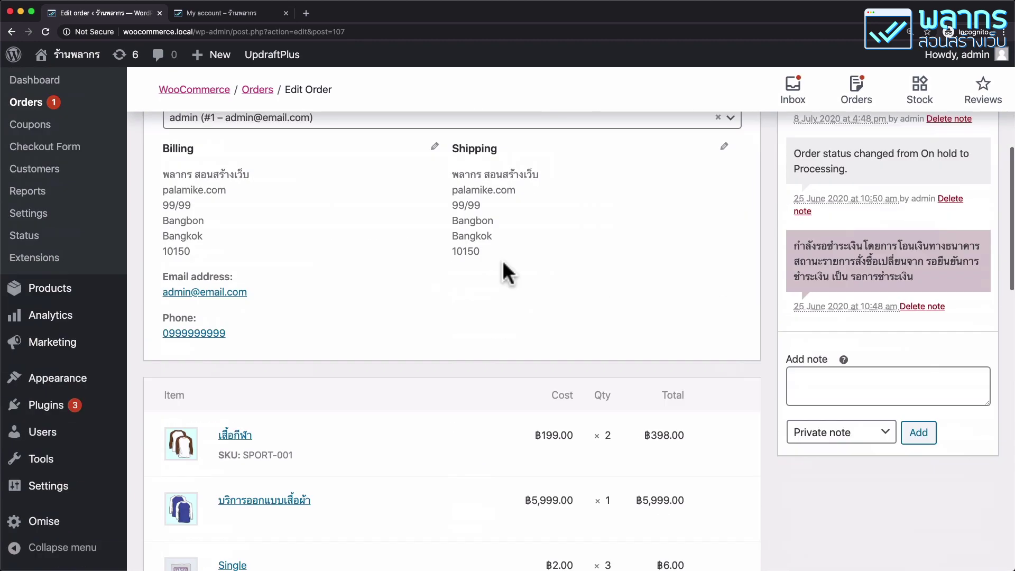
scroll(503, 262, "up", 6)
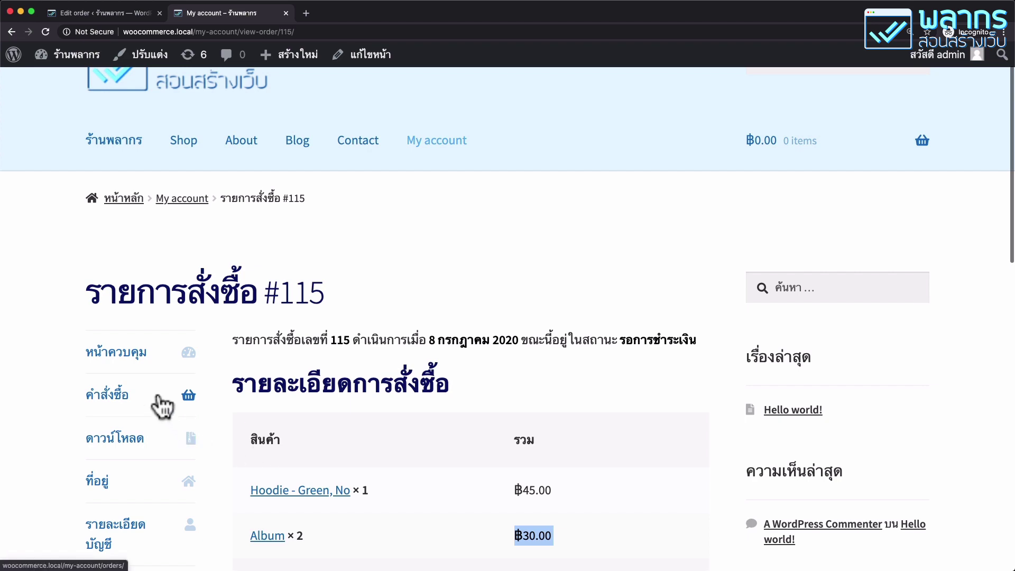
left_click(159, 400)
scroll(486, 290, "down", 5)
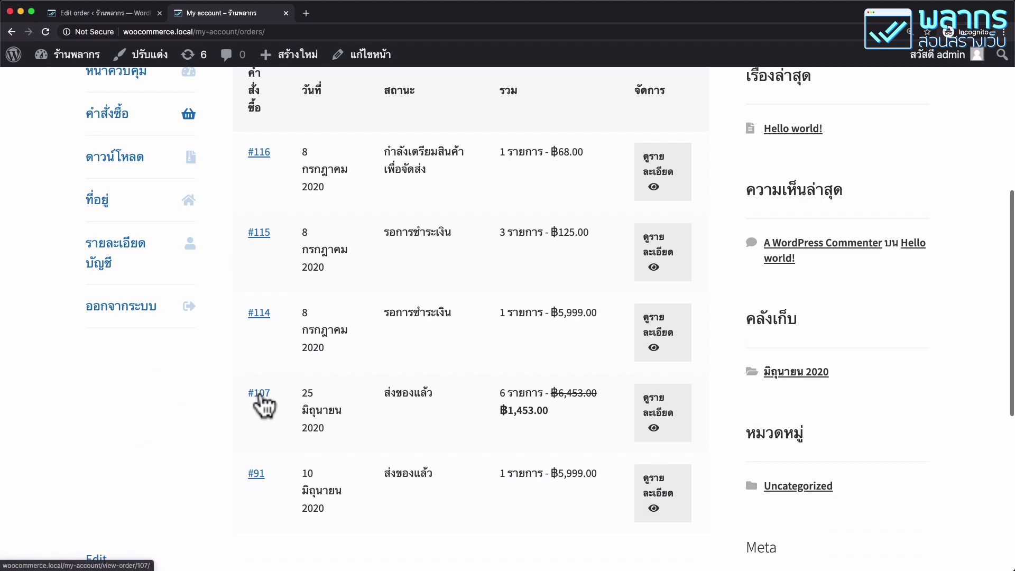
left_click(259, 398)
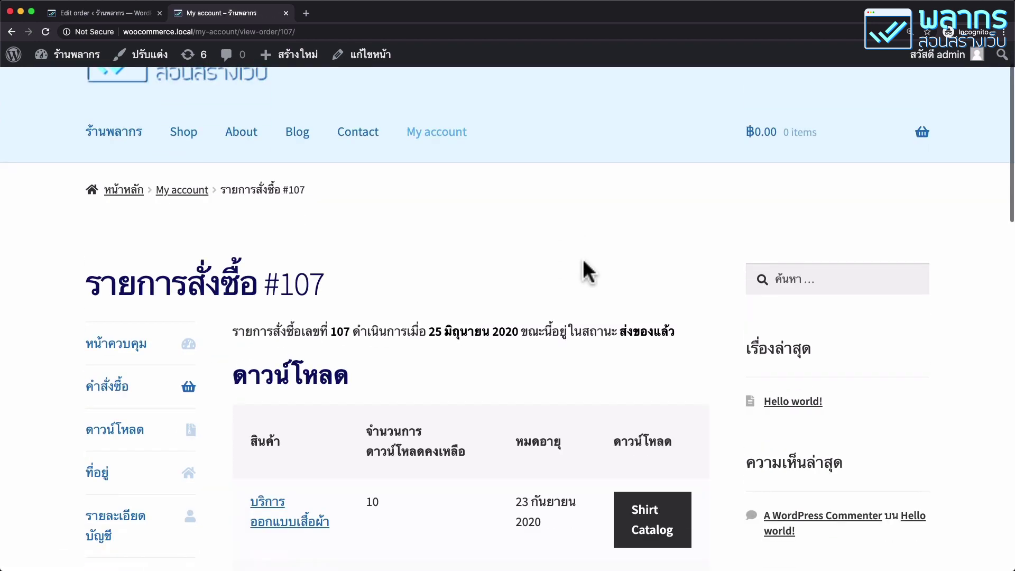
scroll(587, 272, "down", 8)
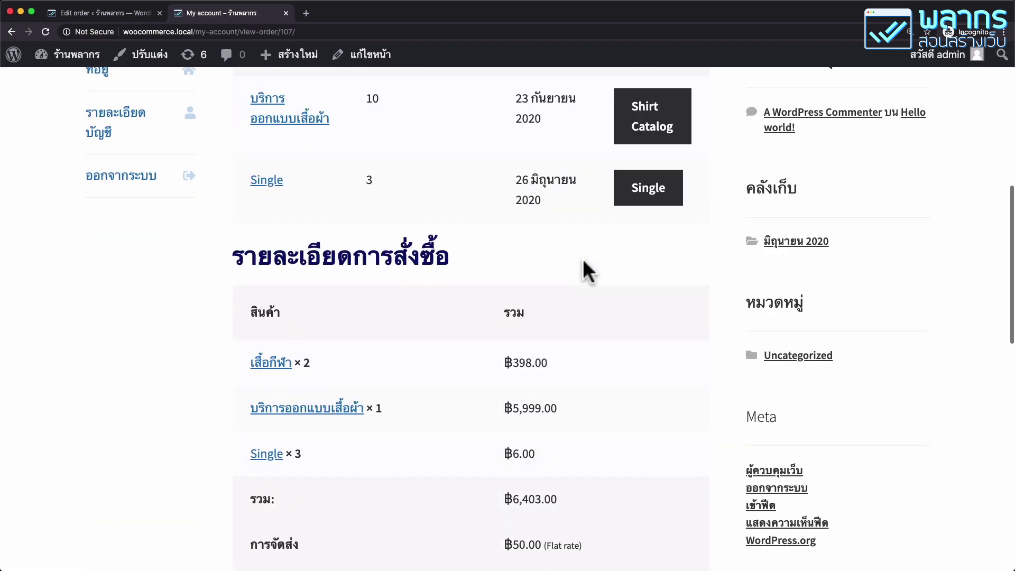
scroll(587, 272, "down", 8)
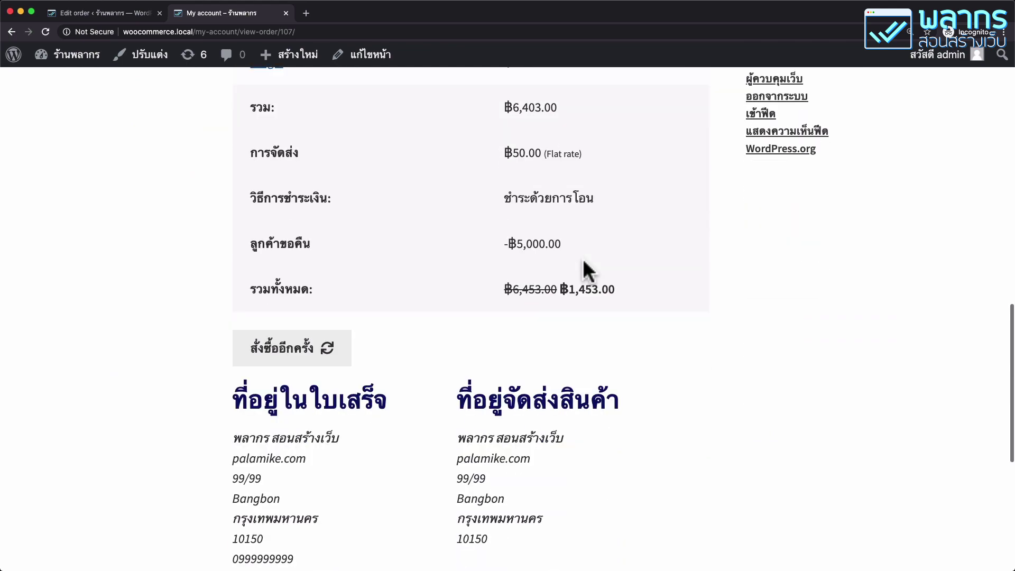
scroll(587, 273, "down", 3)
scroll(587, 273, "up", 20)
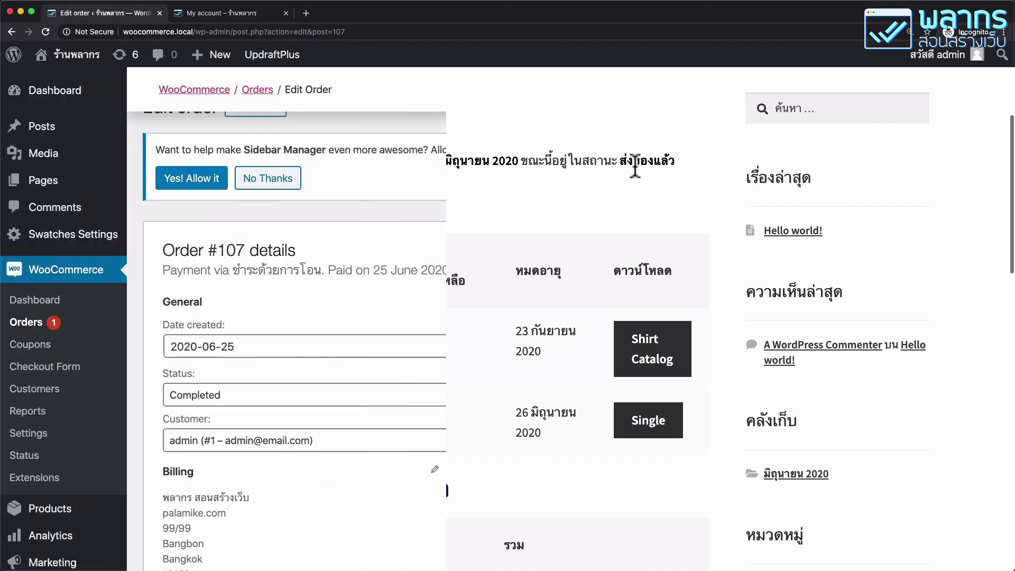
- Back in the store admin, set the Jun 25, 2020 order's status to Refunded and update the order
scroll(534, 249, "down", 10)
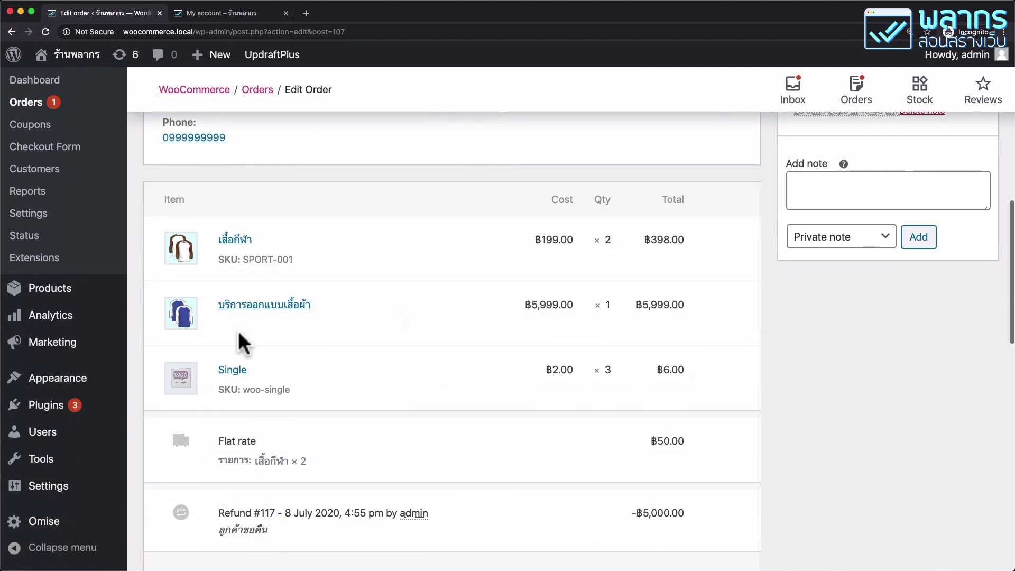
scroll(335, 426, "down", 2)
scroll(433, 483, "up", 6)
scroll(468, 402, "up", 6)
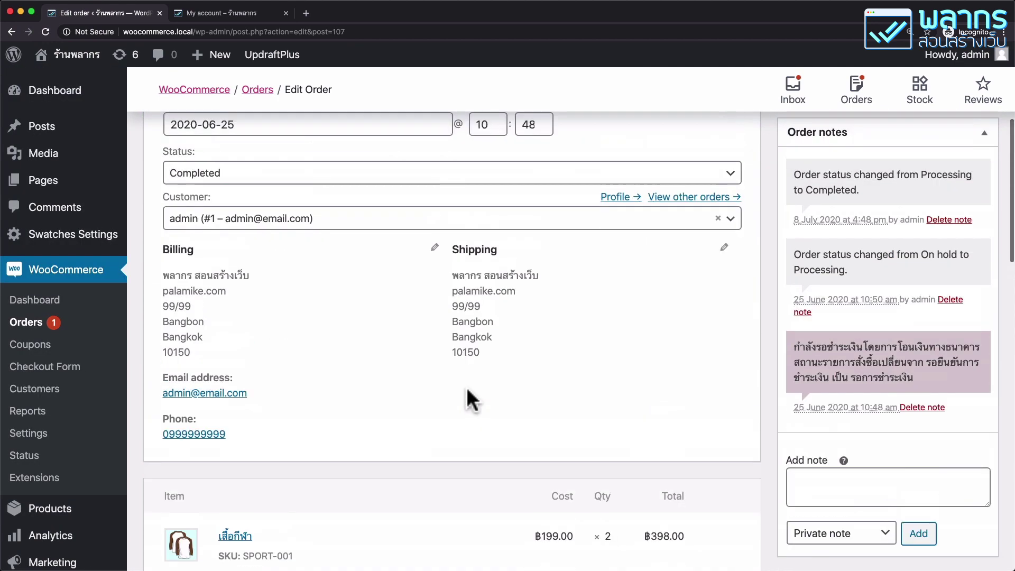
scroll(394, 238, "down", 2)
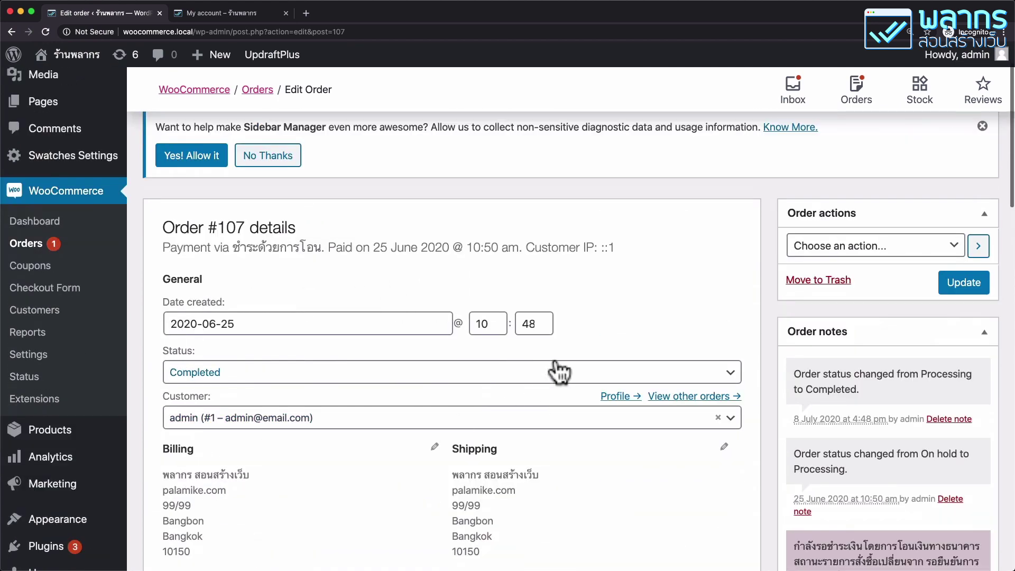
left_click(621, 381)
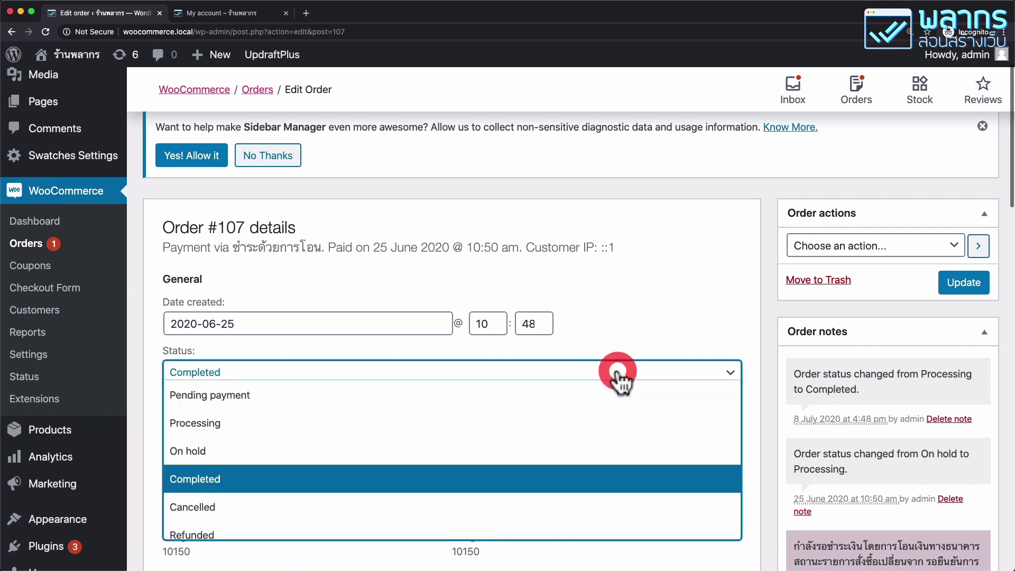
scroll(565, 439, "down", 1)
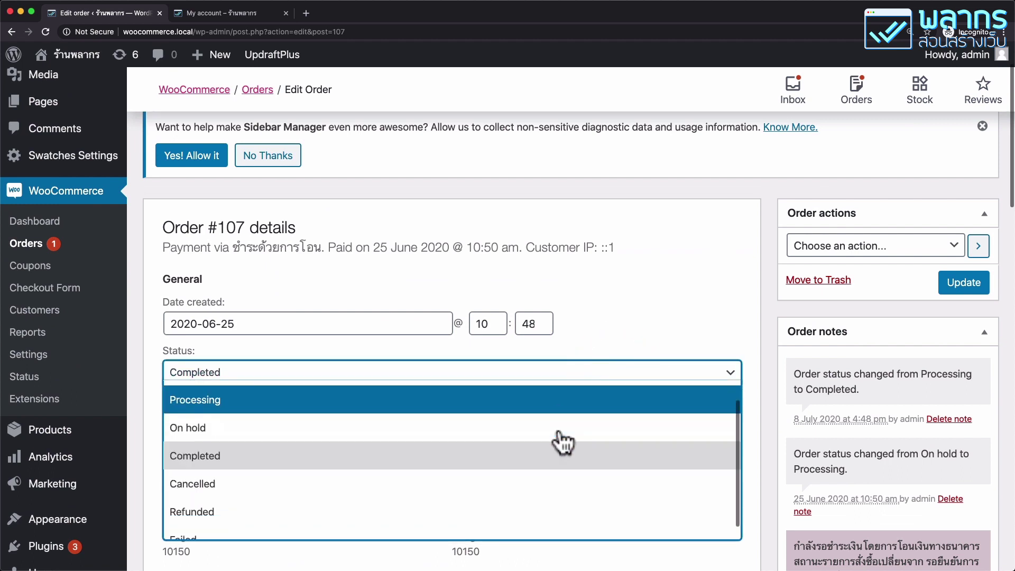
left_click(404, 515)
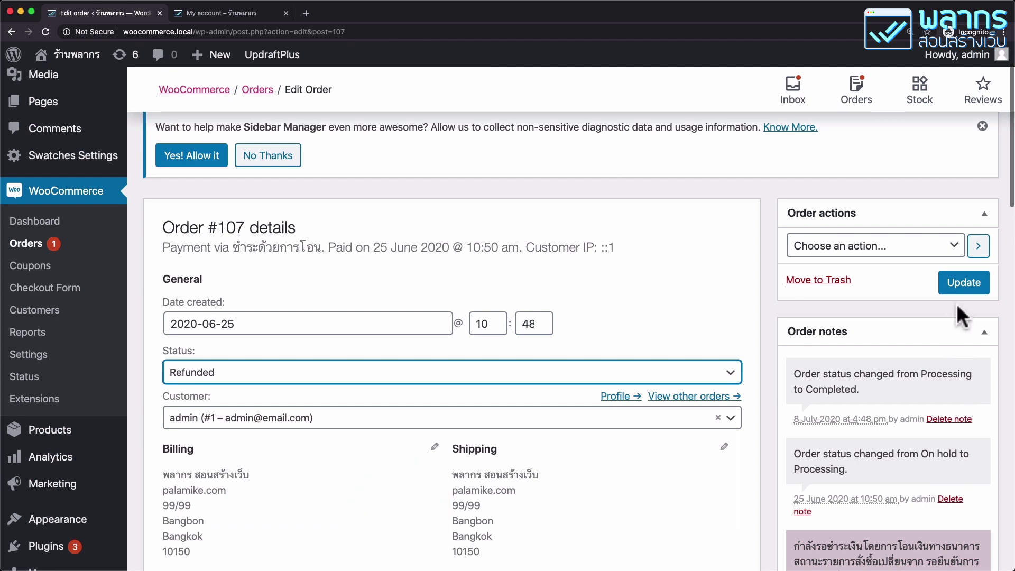
left_click(965, 290)
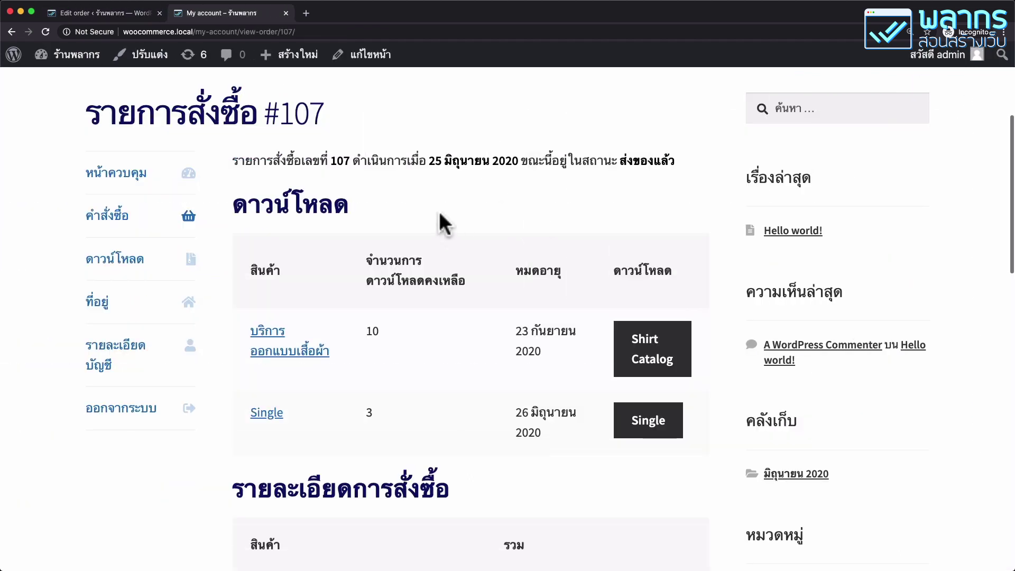
- Reload the customer's view of the same order and check its status
left_click(45, 31)
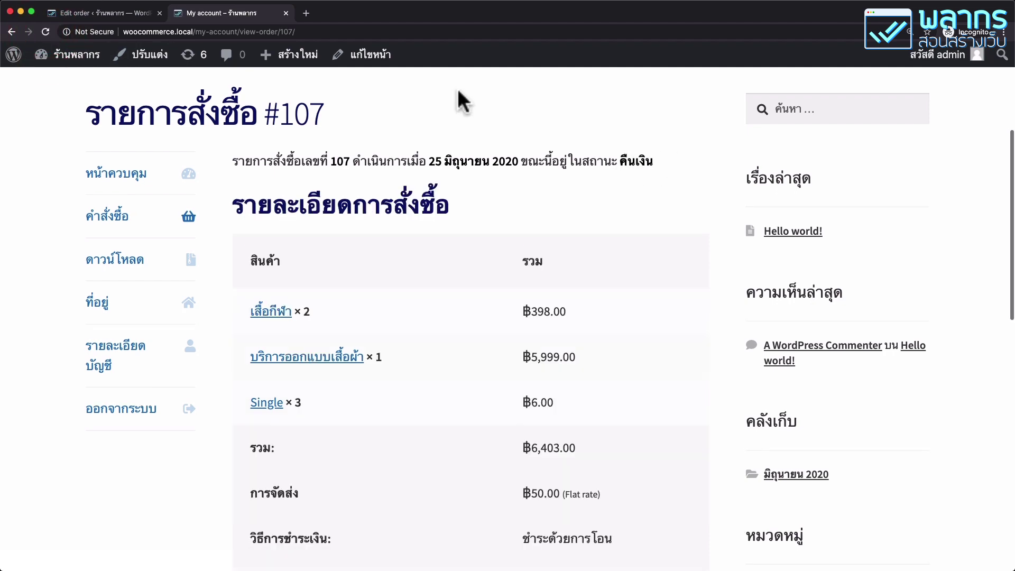
left_click_drag(619, 160, 660, 160)
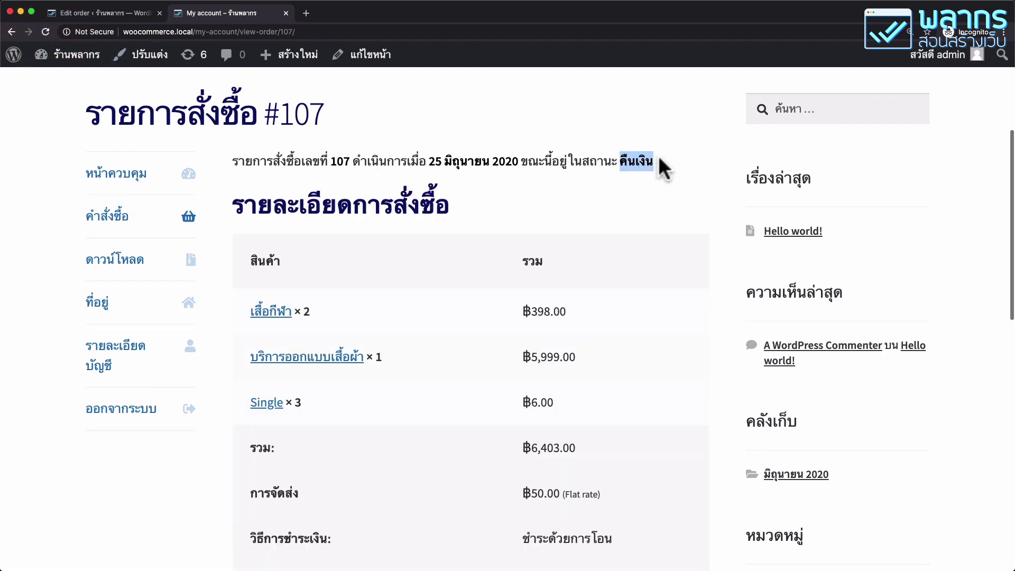
left_click(652, 210)
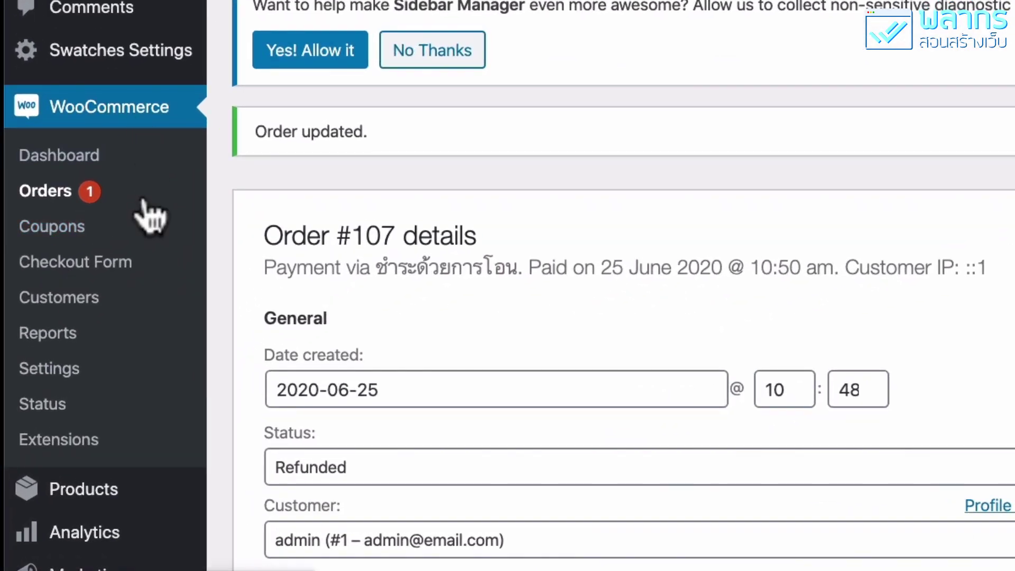
- Return to the WooCommerce orders list, preview the ฿125.00 on-hold order, and open it for editing
left_click(141, 200)
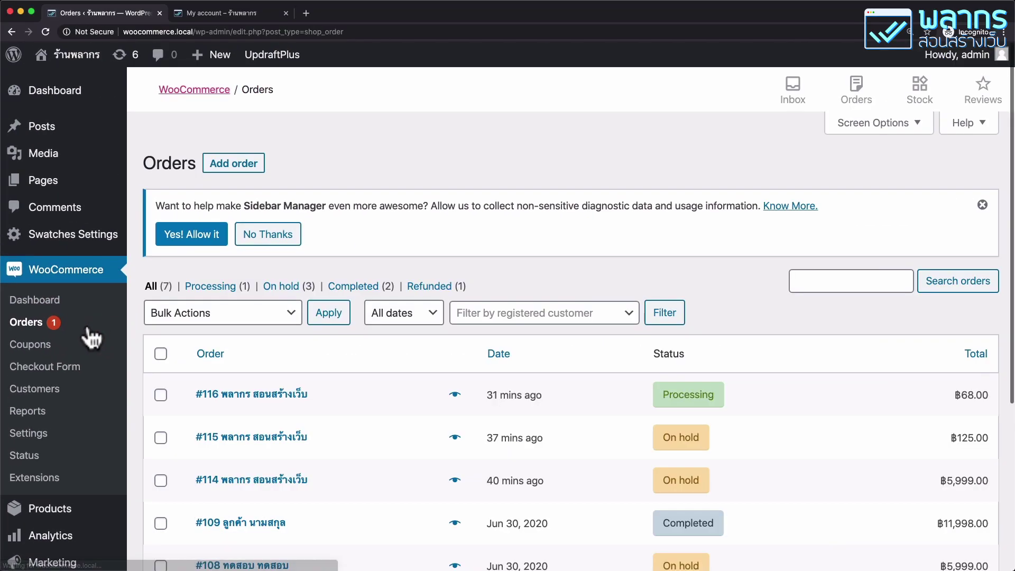
scroll(434, 320, "down", 5)
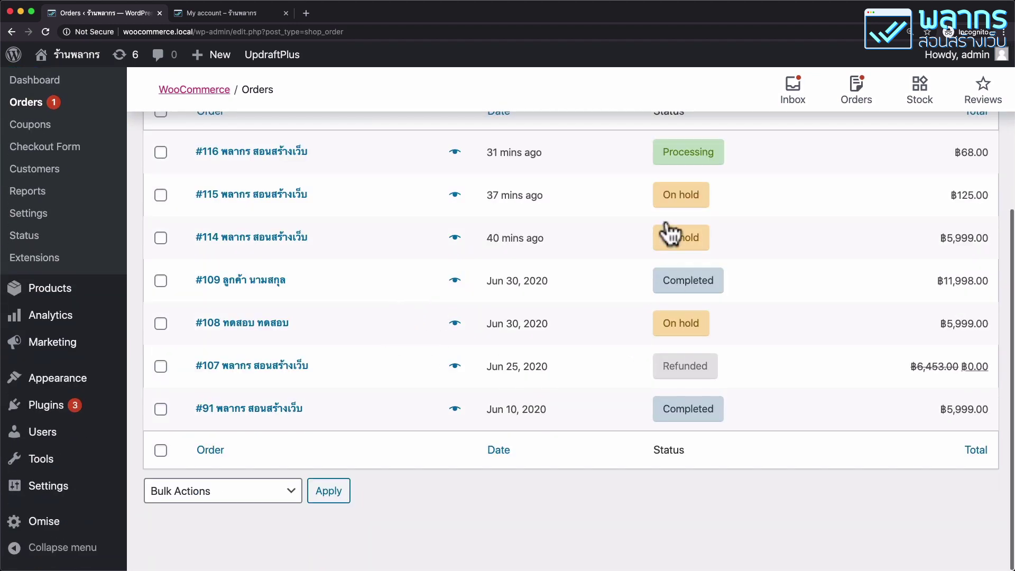
left_click(453, 195)
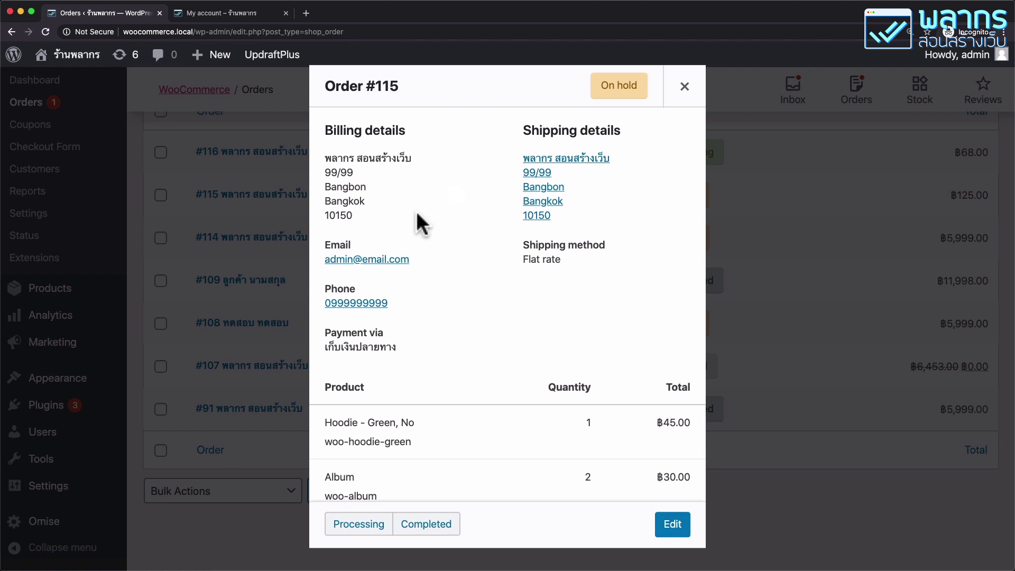
left_click(686, 529)
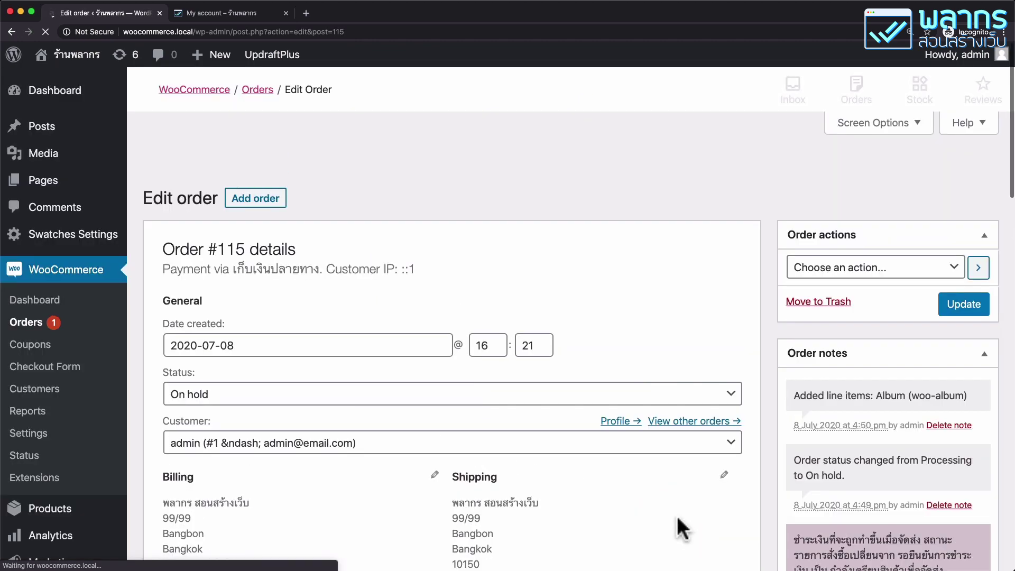
- Add a fixed fee of 500 to the open on-hold order's items
scroll(624, 376, "down", 10)
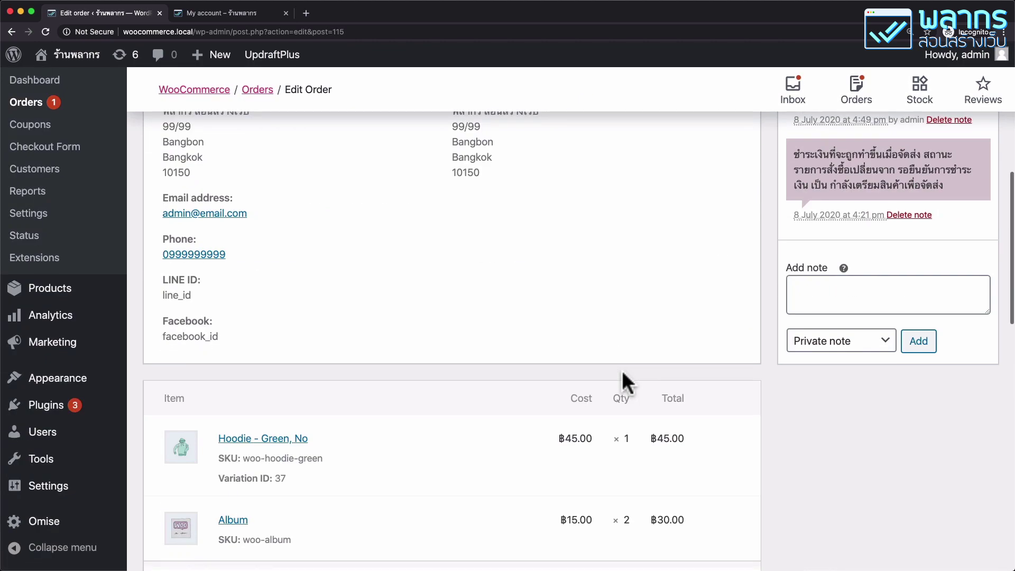
scroll(622, 370, "down", 2)
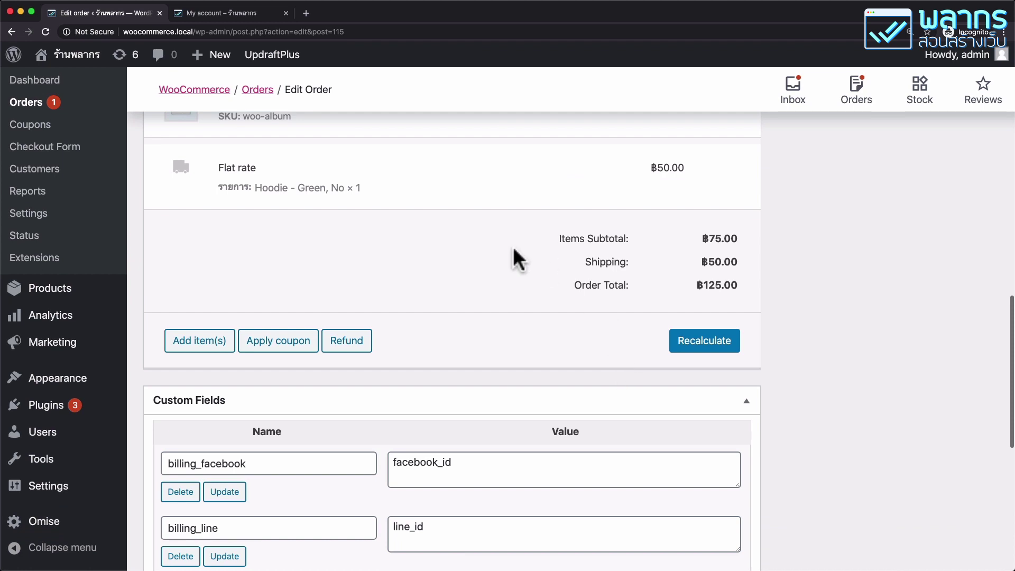
left_click(199, 341)
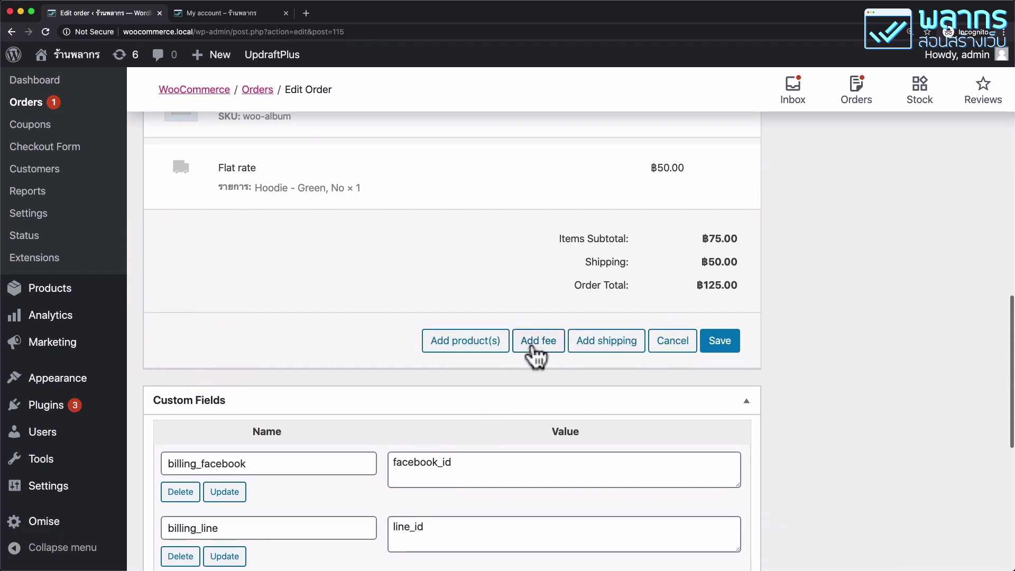
left_click(532, 353)
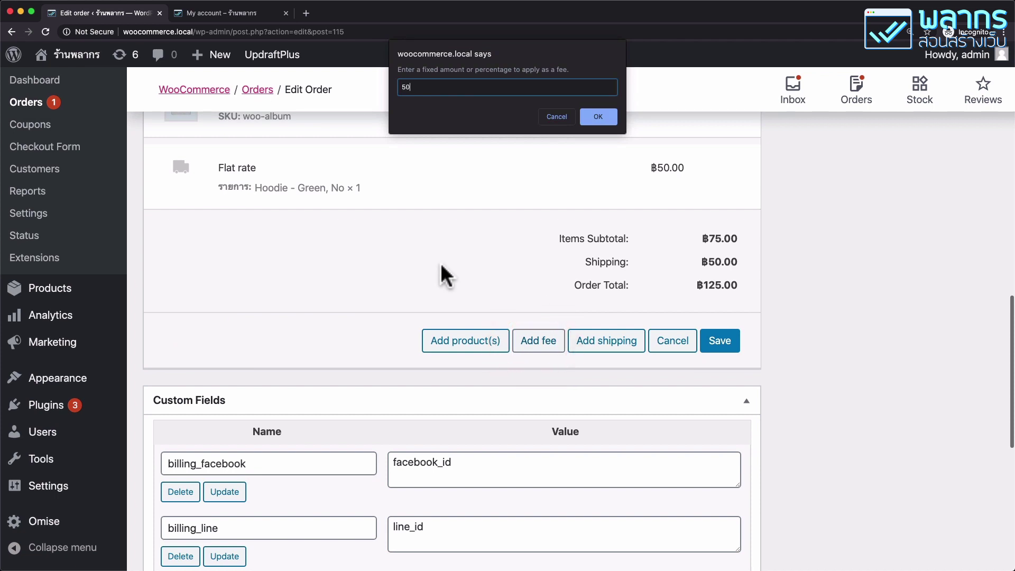
type("500")
left_click(600, 118)
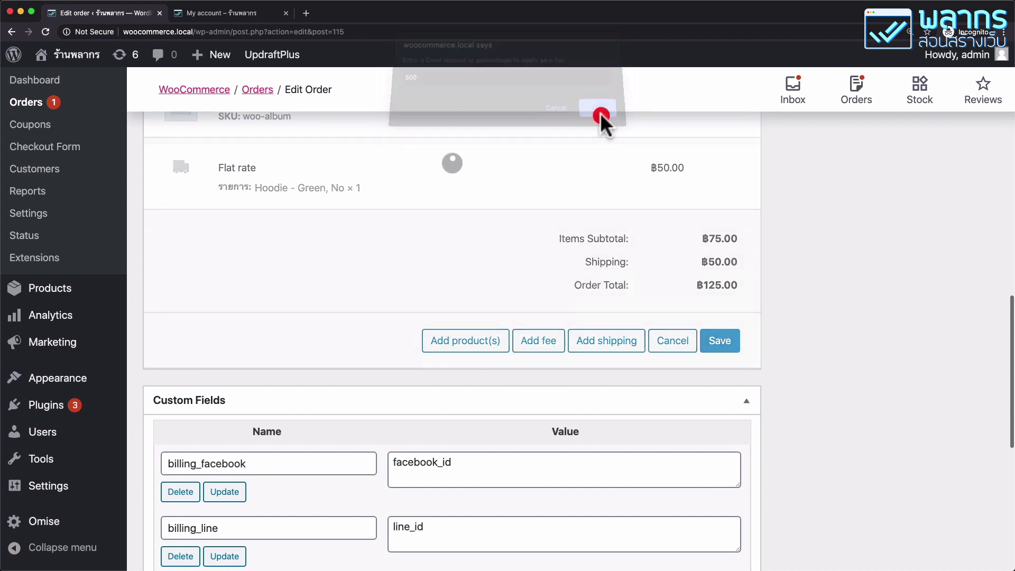
- Rename the ฿500.00 fee as "Wrap 10 times", save the order items, and update the order
scroll(447, 231, "up", 1)
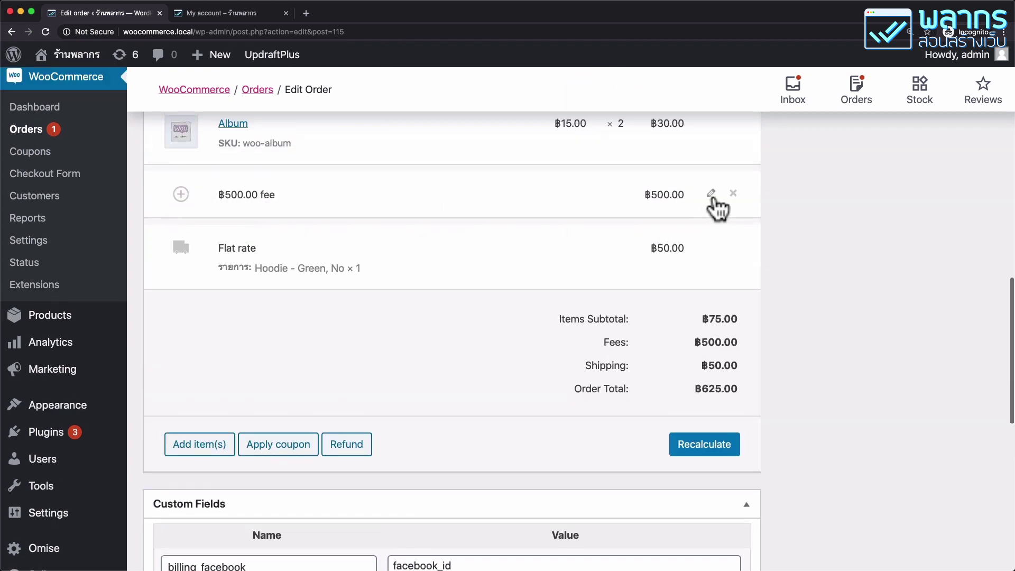
left_click(711, 197)
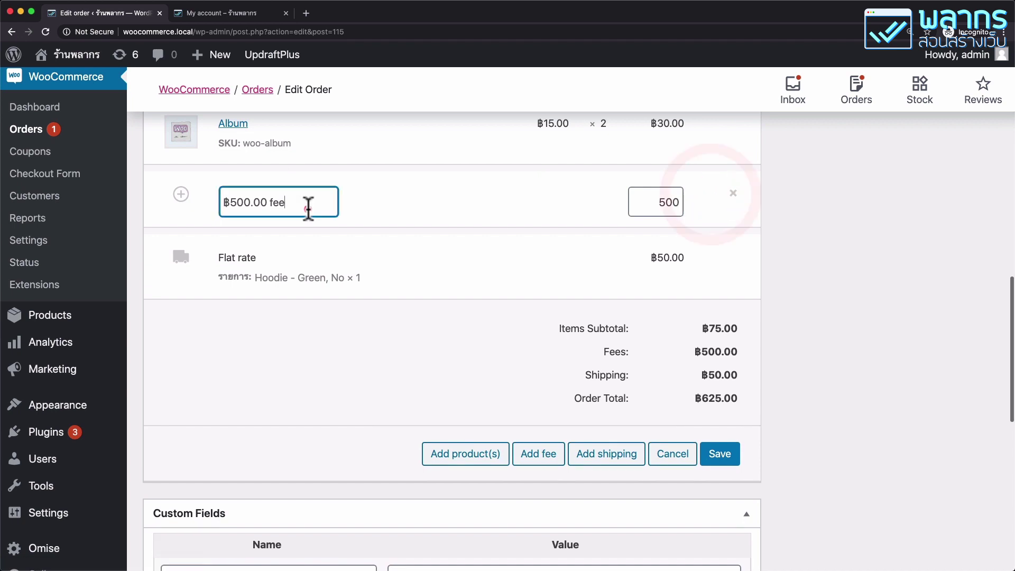
triple_click(308, 209)
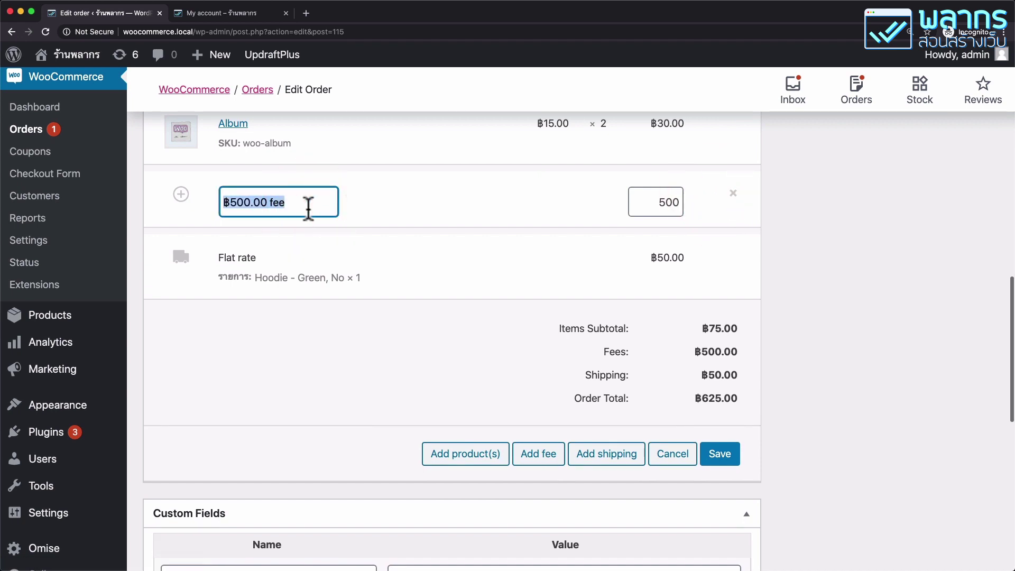
type("Wrap 10 ")
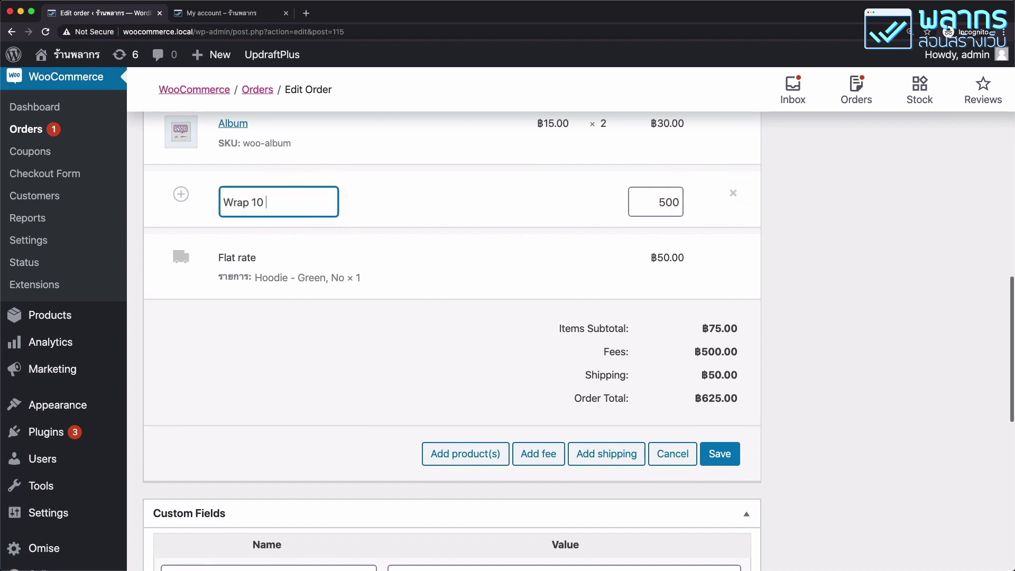
type("times")
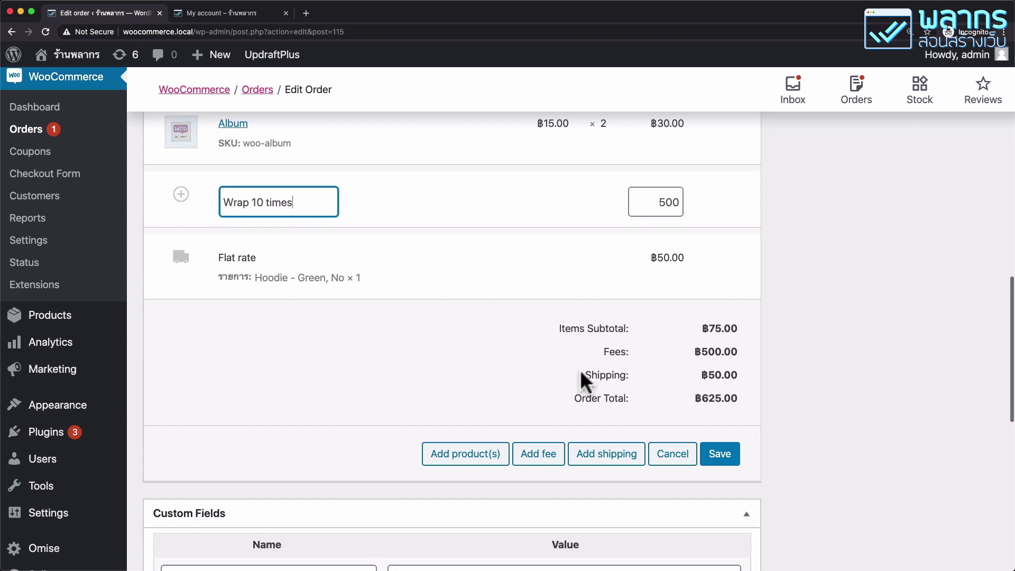
left_click(717, 455)
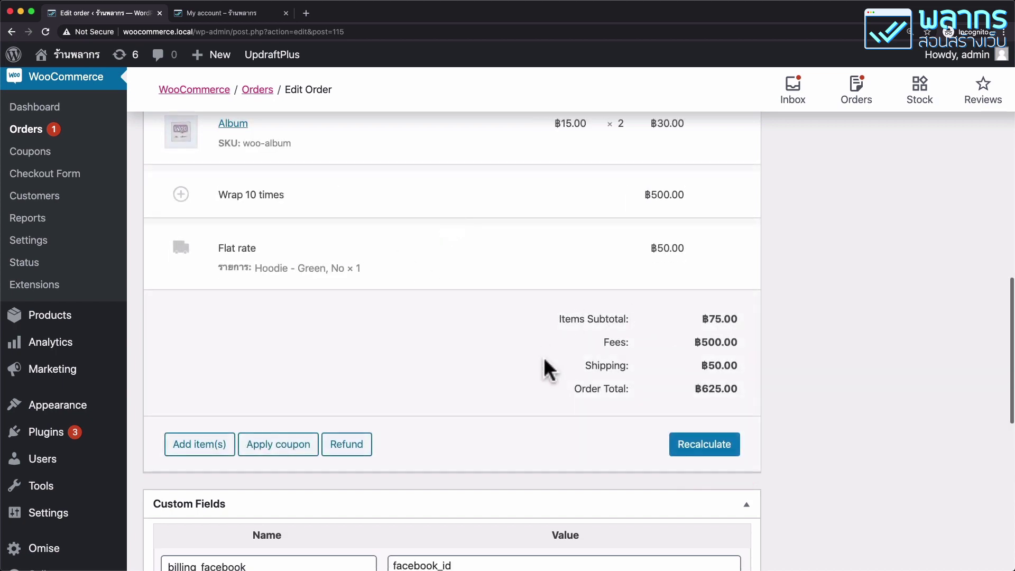
scroll(728, 401, "up", 10)
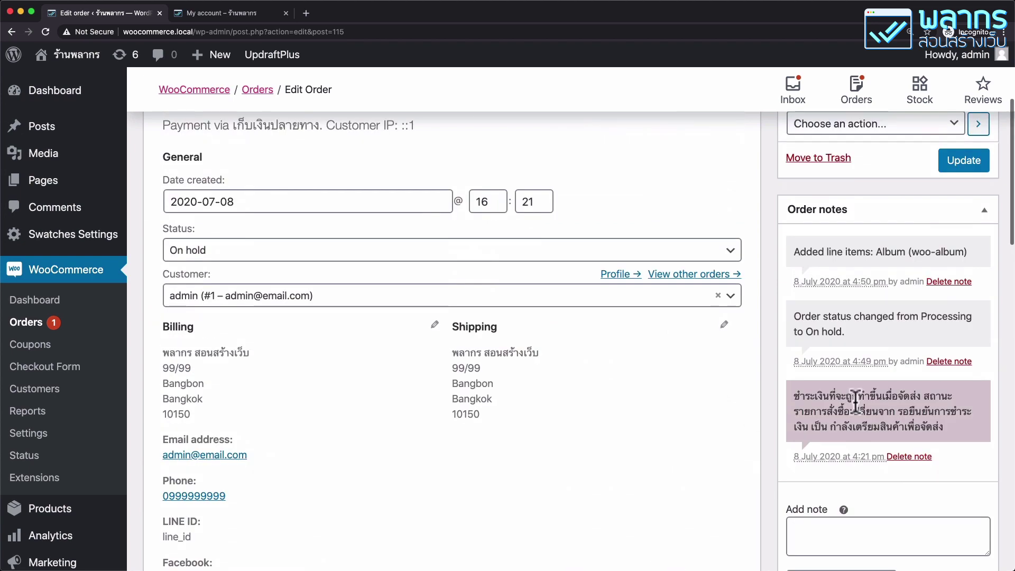
left_click(964, 160)
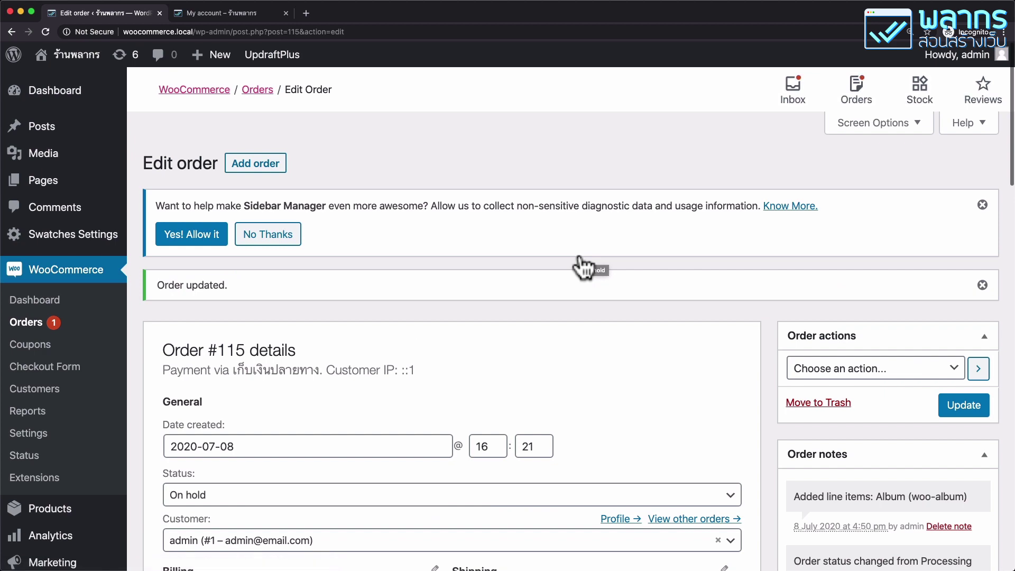
- Add a second fee of -100 to the same order as a discount
scroll(584, 267, "down", 15)
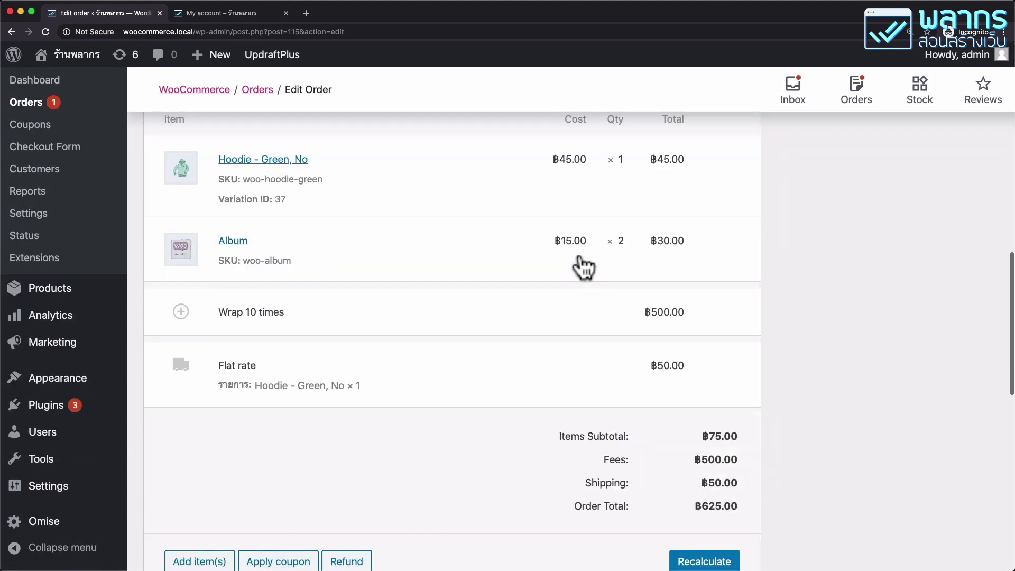
scroll(584, 267, "down", 5)
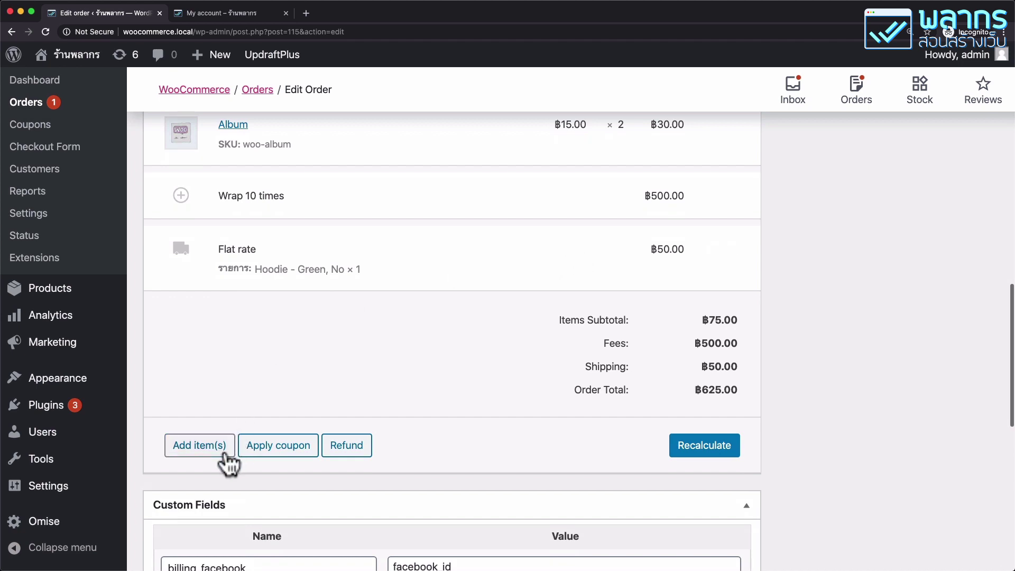
left_click(222, 448)
left_click(539, 445)
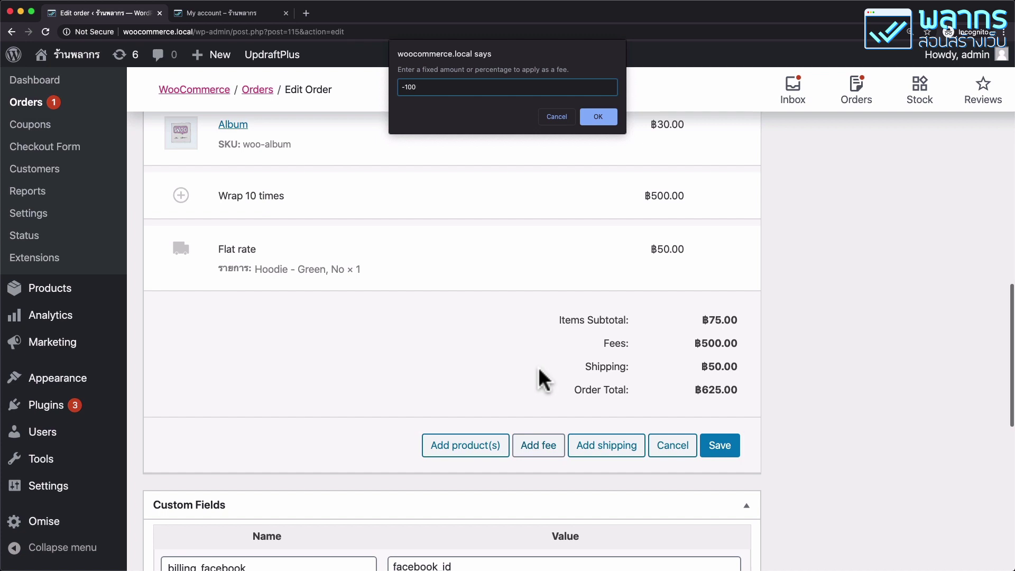
left_click(599, 113)
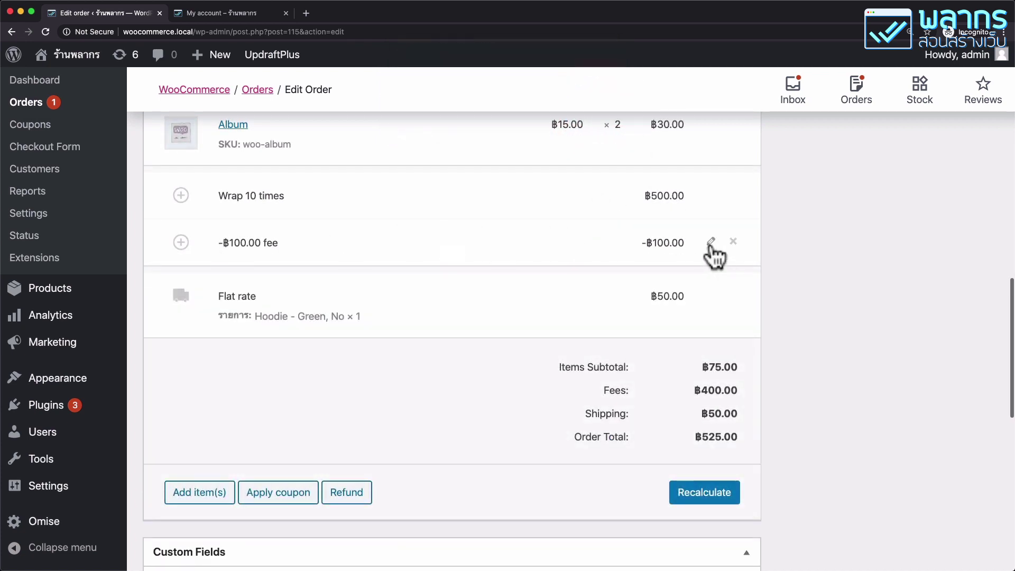
- Rename the -฿100.00 fee as "ลดให้เป็นพิเศษ", save the order items, and update the order
left_click(711, 241)
triple_click(290, 248)
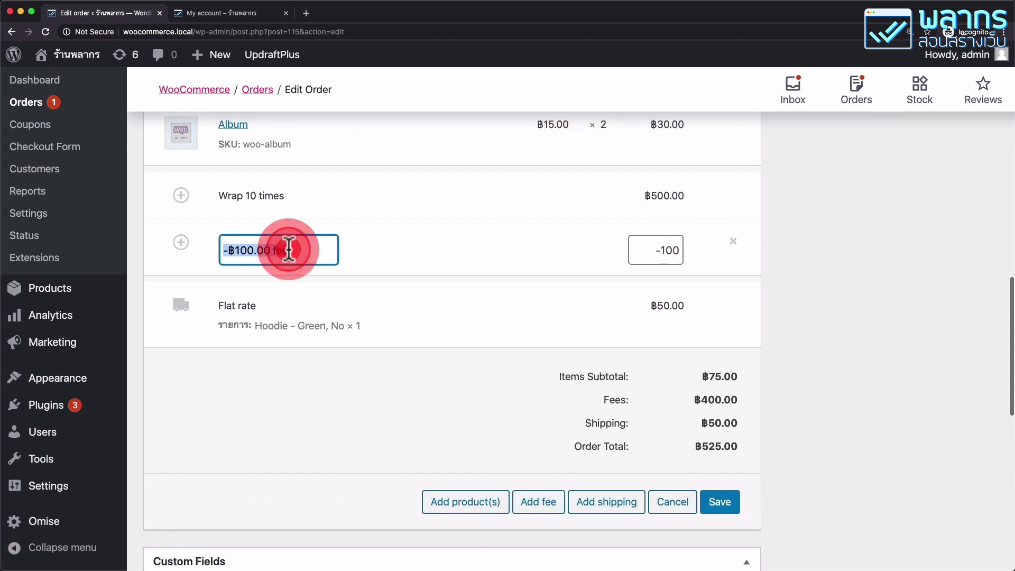
type("ลด")
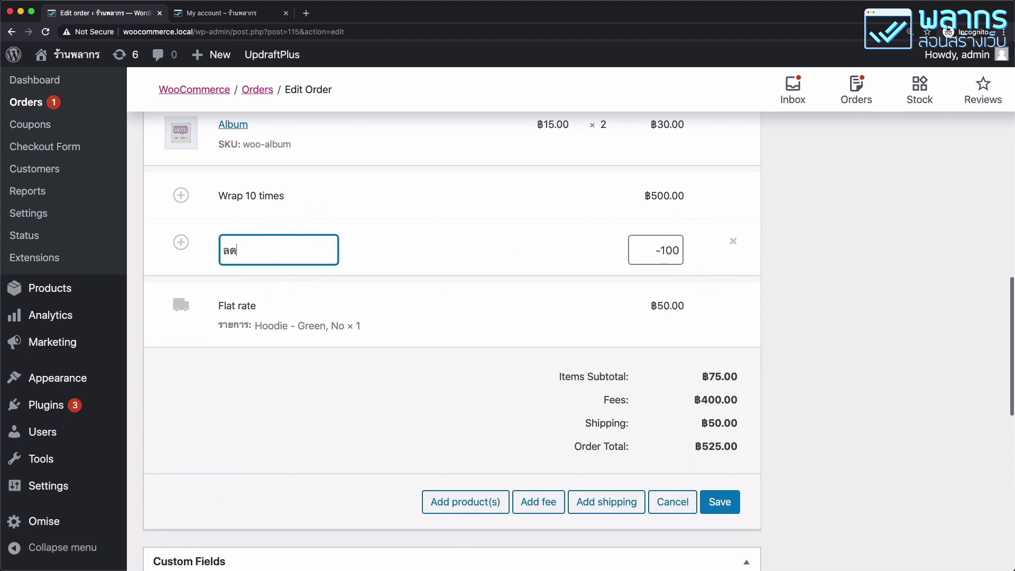
type("ให้เป็นพิเศา")
key("BackSpace")
type("ษ")
left_click(720, 502)
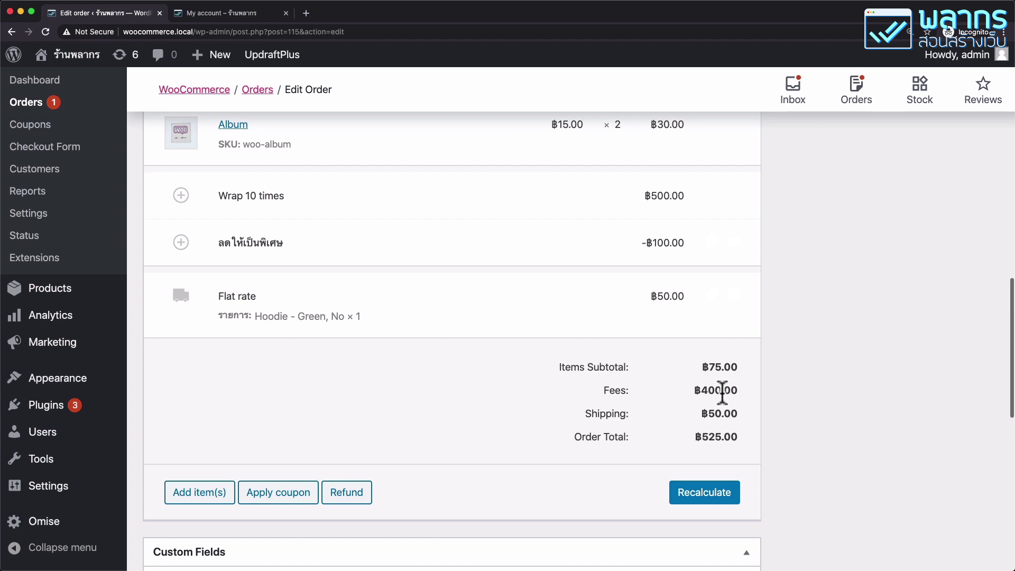
scroll(871, 281, "up", 15)
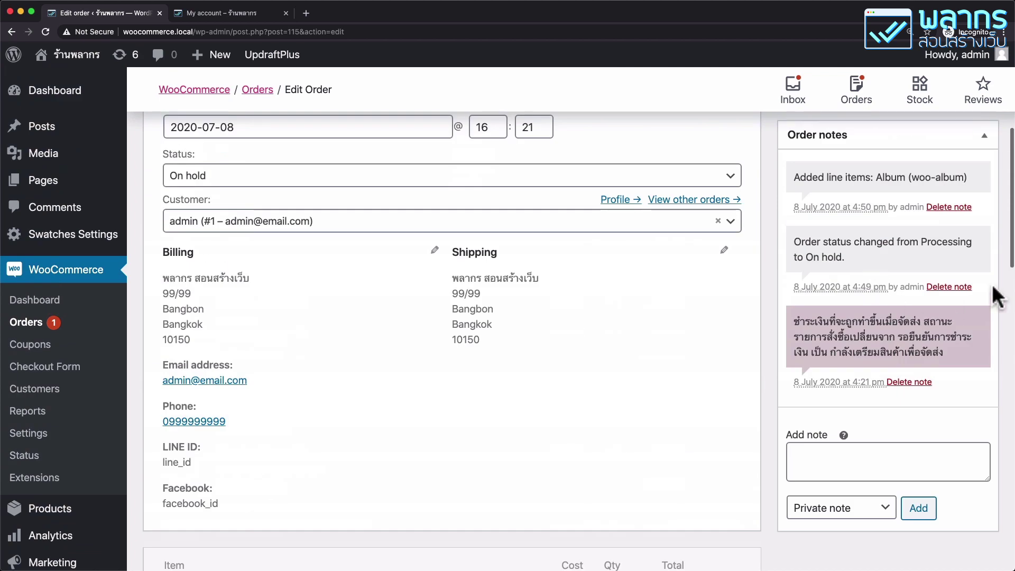
left_click(965, 388)
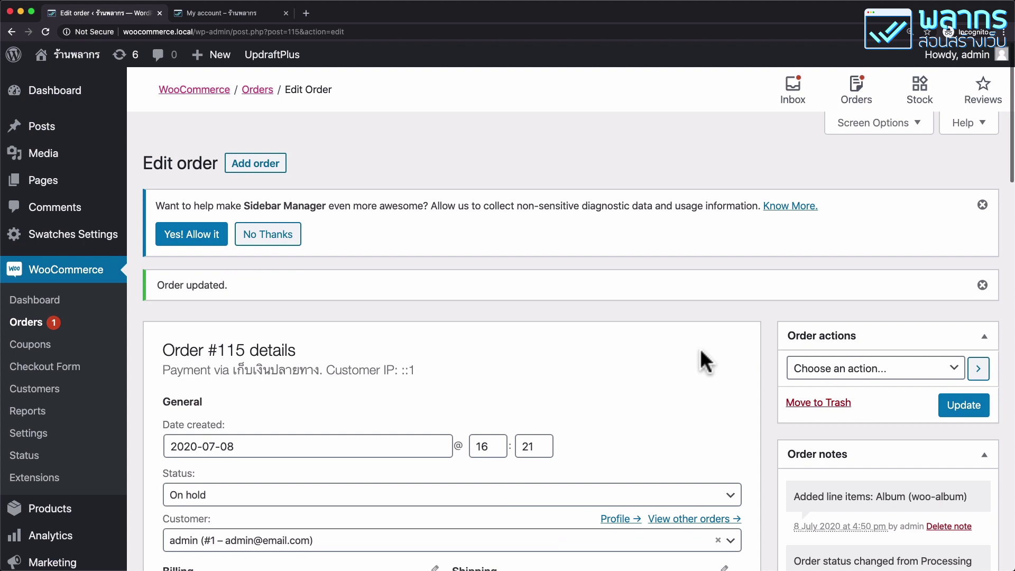
- Switch to the customer's My account orders and examine the details of the order with the added fee and discount
key("ctrl+Tab")
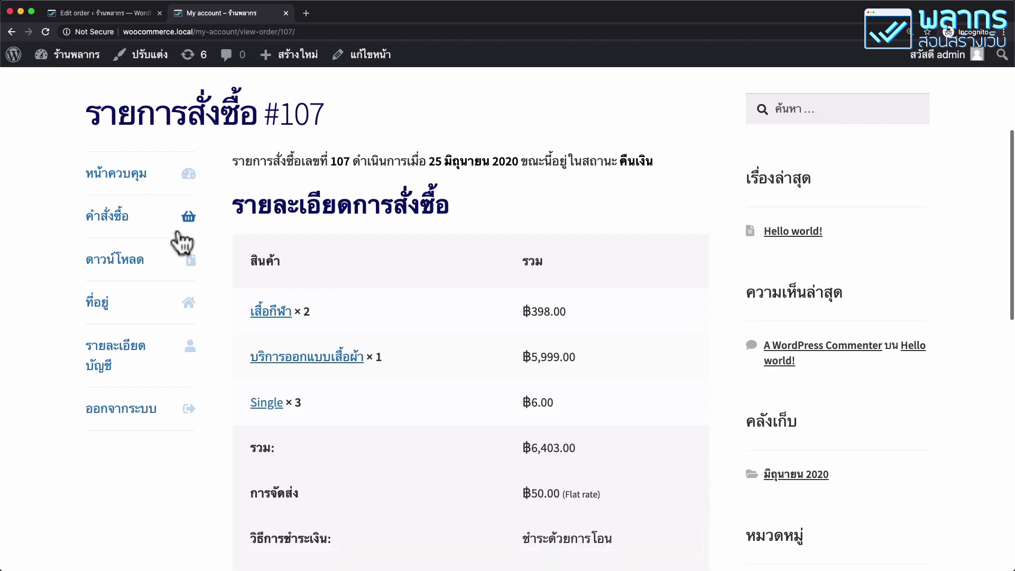
left_click(175, 229)
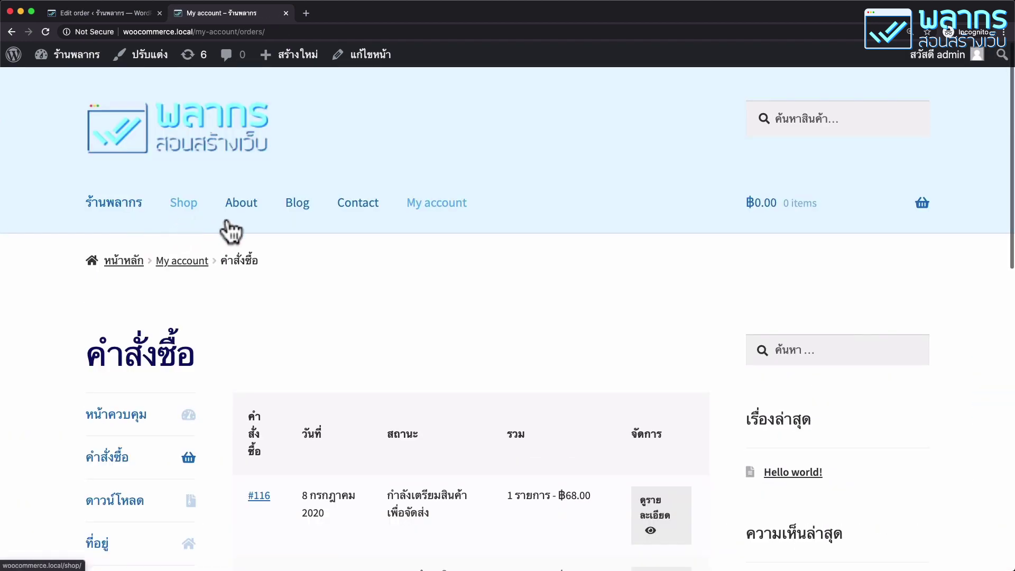
scroll(449, 231, "down", 5)
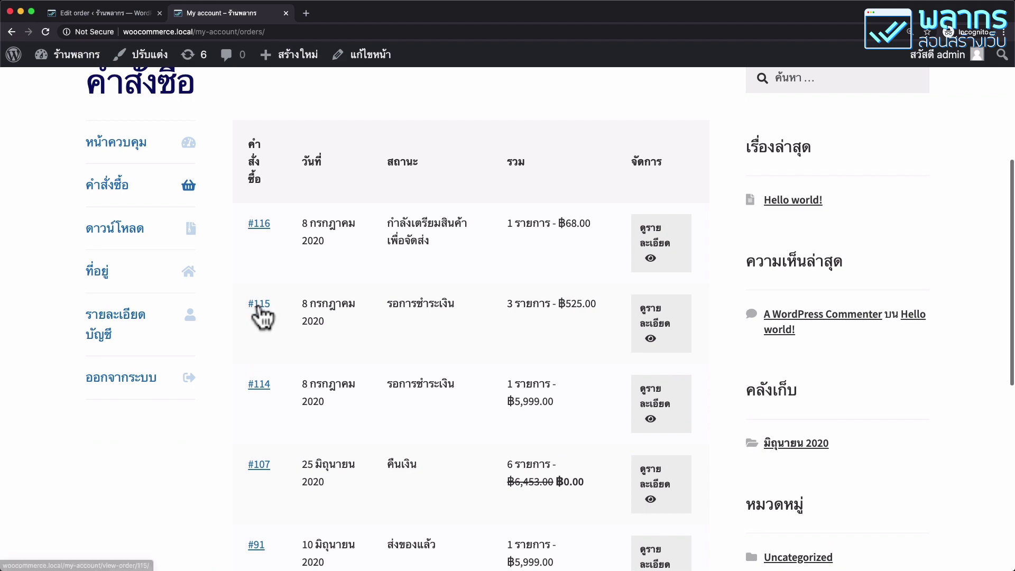
left_click(260, 307)
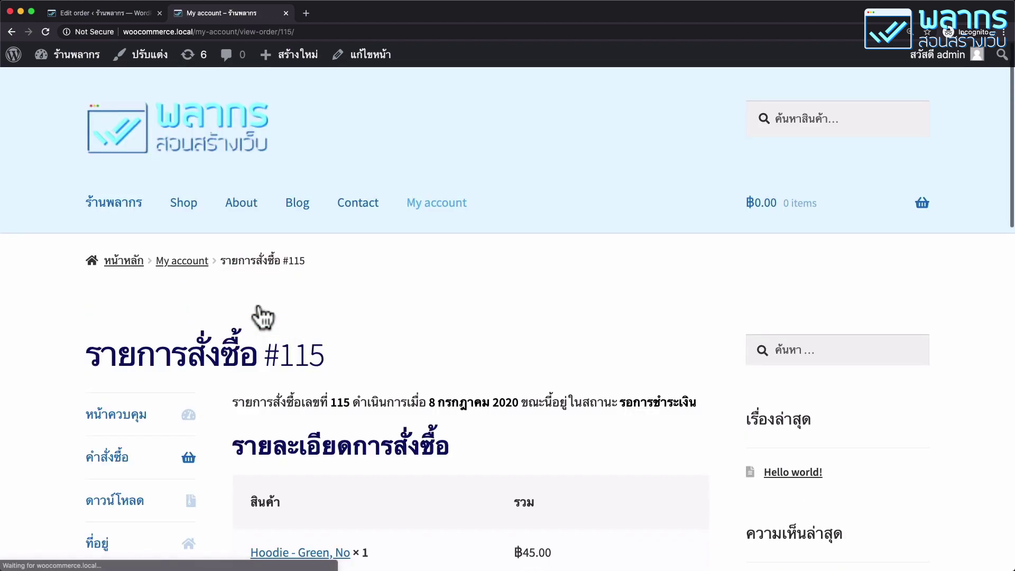
scroll(522, 304, "down", 5)
scroll(522, 300, "down", 5)
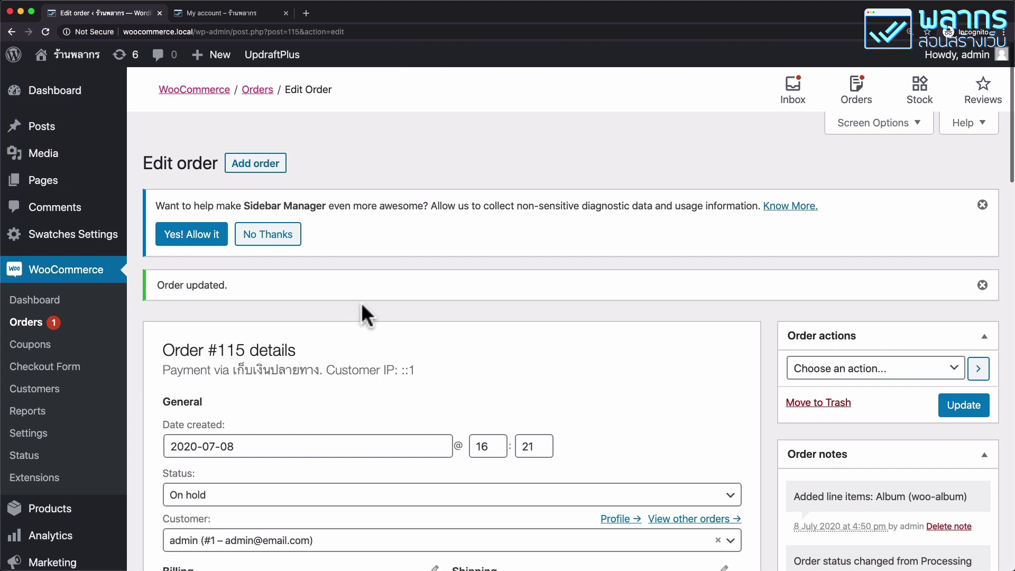
- Return to the store admin and open the Revenue report in Analytics
scroll(360, 302, "down", 3)
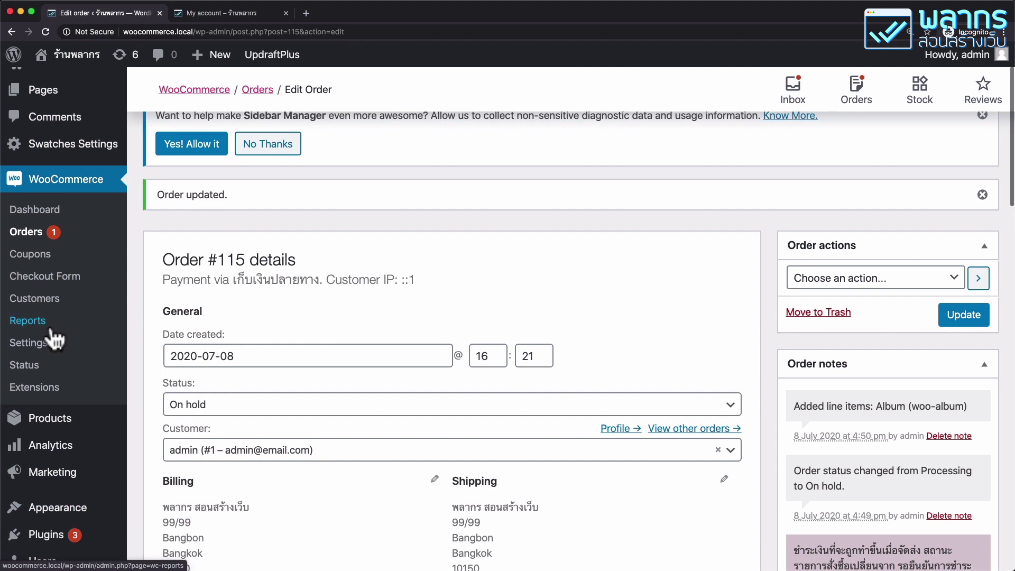
mouse_move(74, 452)
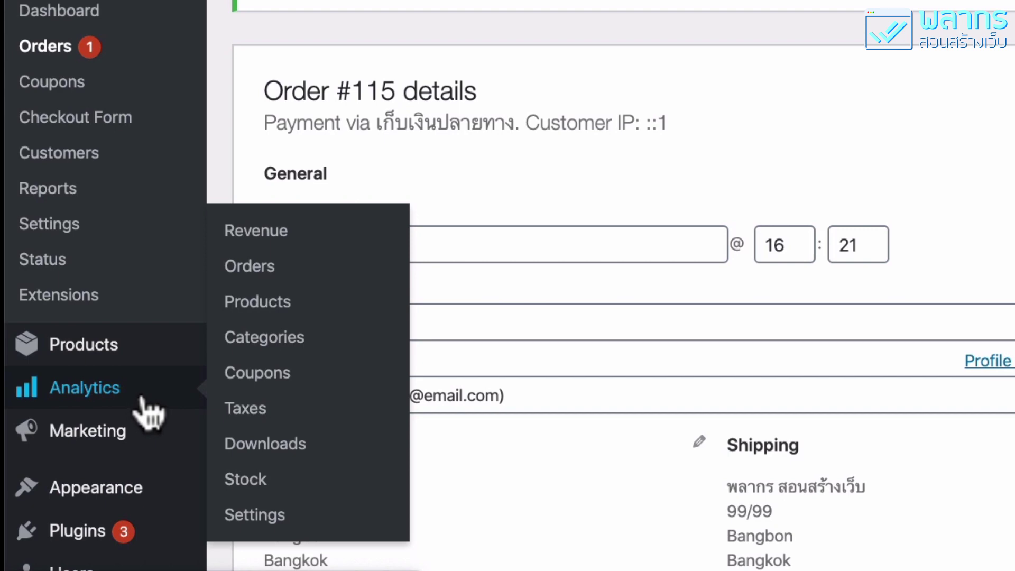
left_click(349, 235)
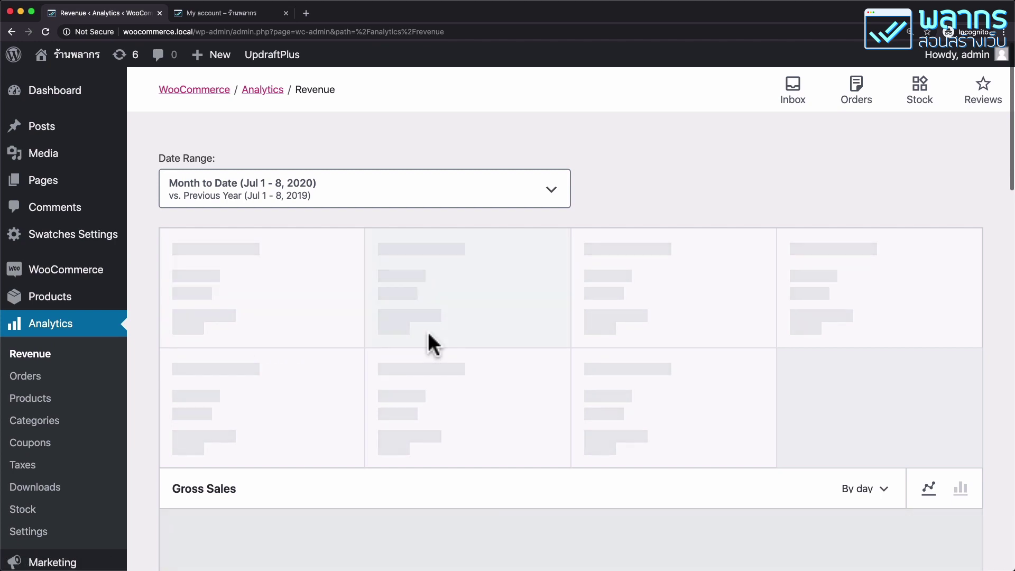
scroll(433, 338, "down", 1)
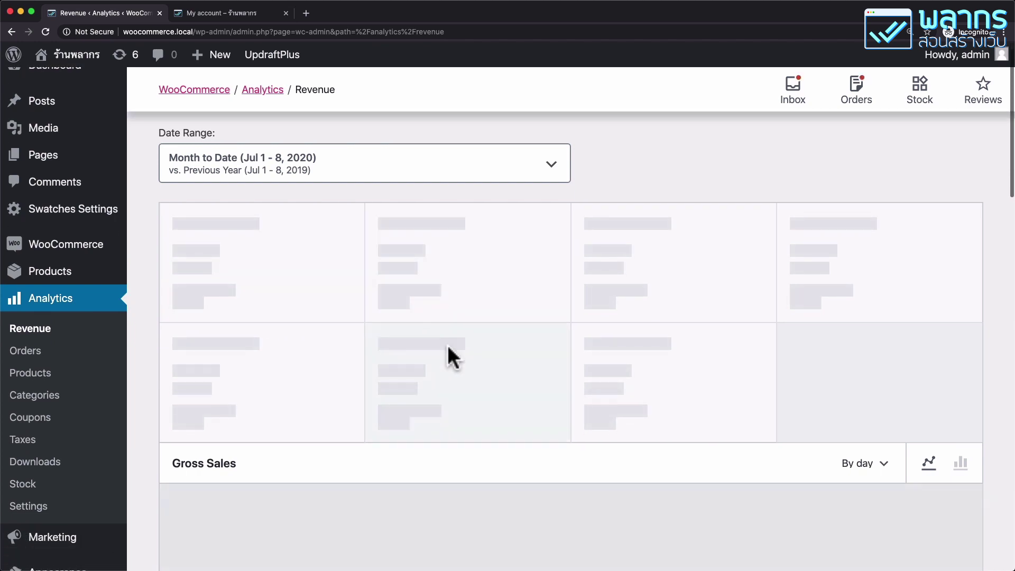
- Set the Revenue report's date range to Today and examine the sales figures and hourly chart
left_click(550, 173)
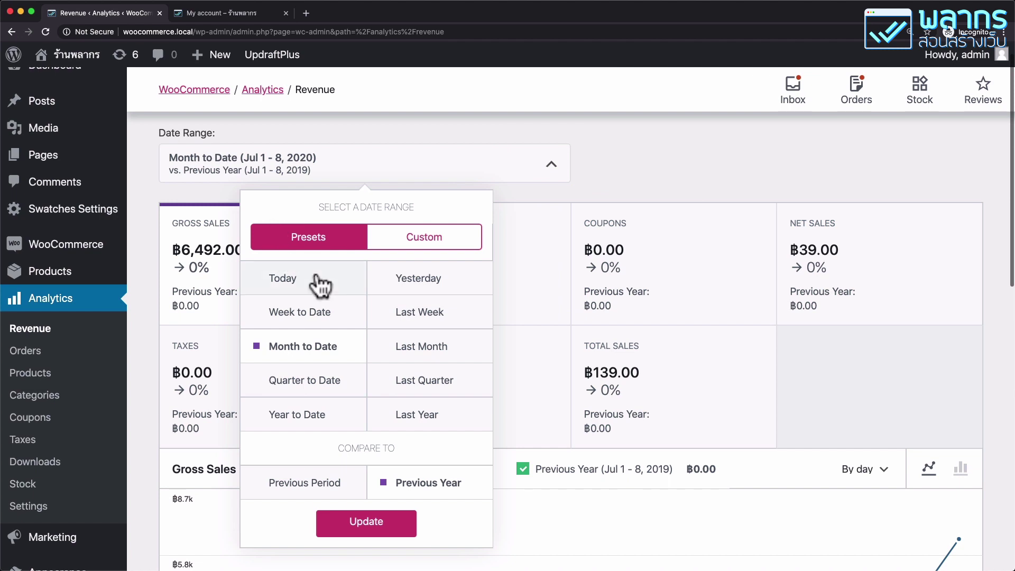
left_click(648, 150)
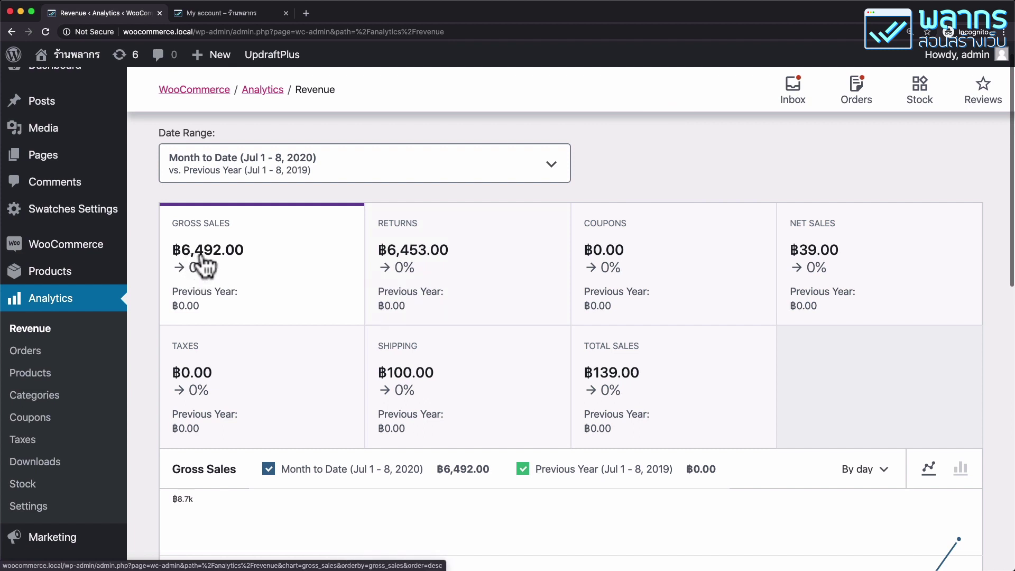
left_click(555, 169)
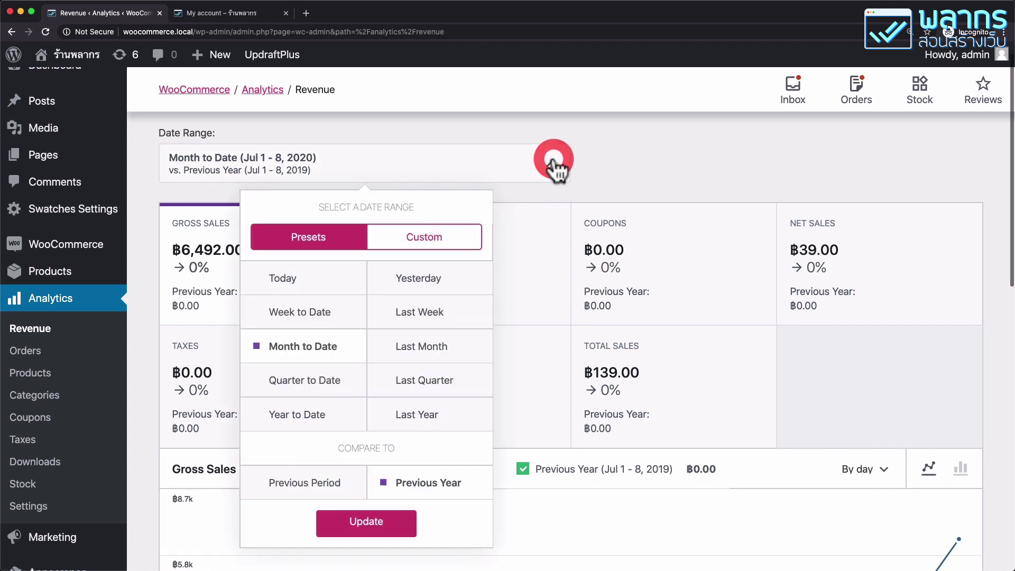
left_click(312, 291)
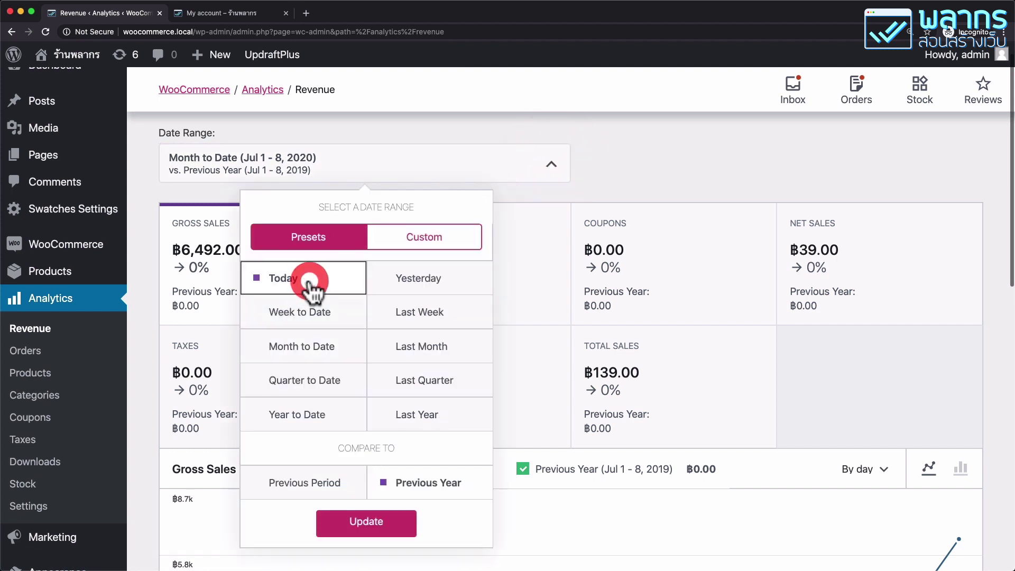
left_click(388, 531)
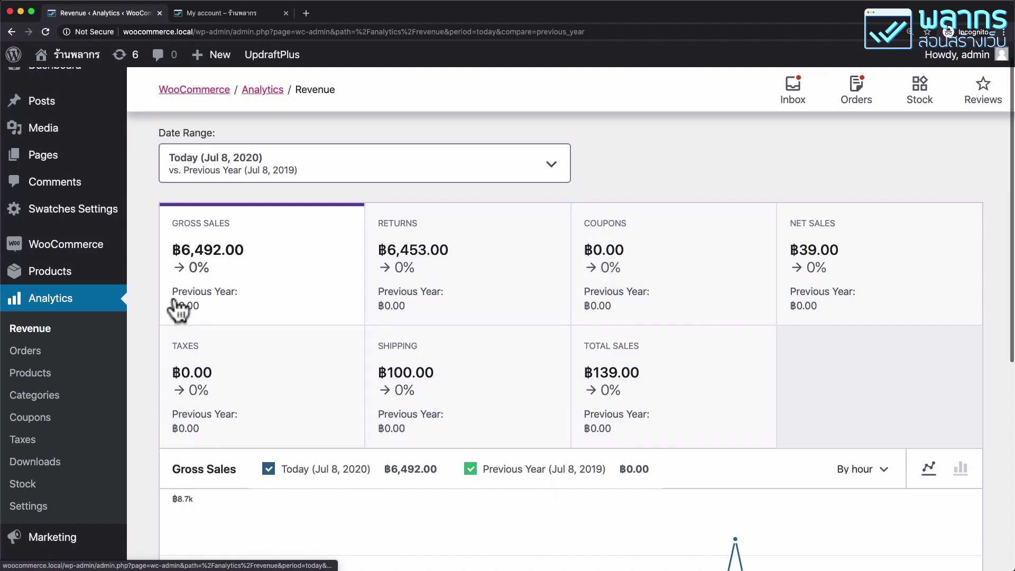
scroll(294, 274, "down", 6)
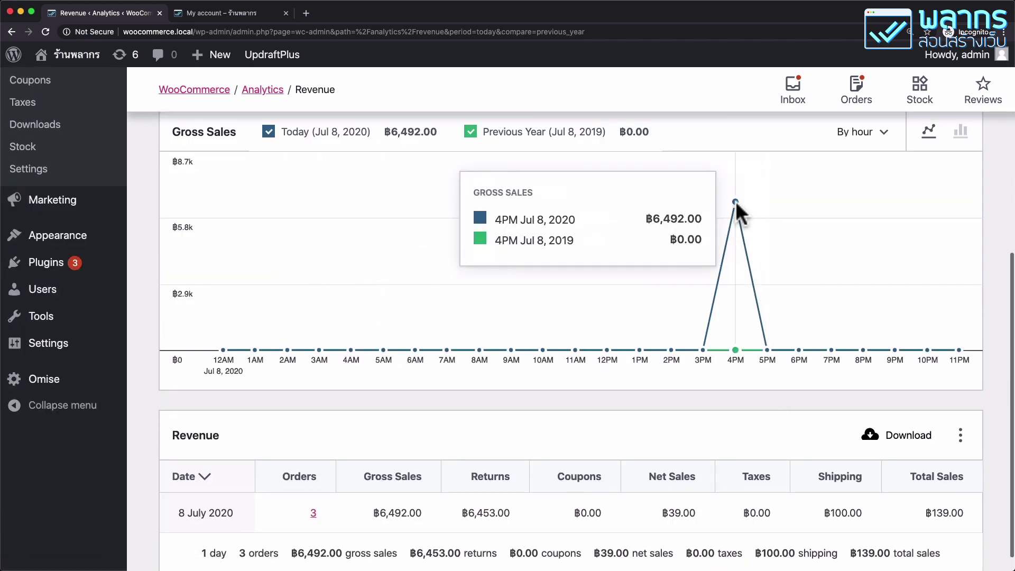
scroll(267, 259, "up", 6)
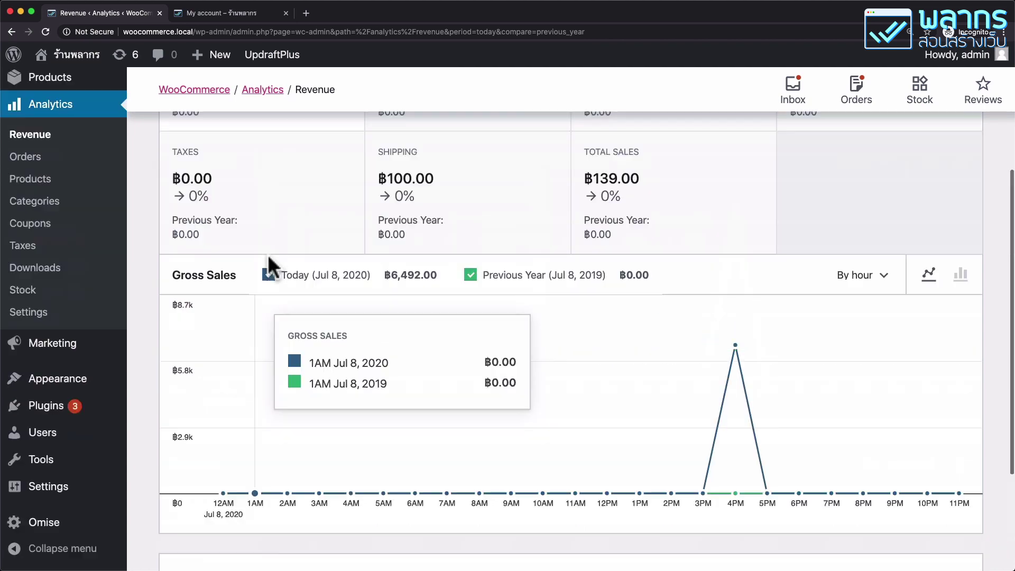
- Apply a custom date range of July 1 to 2, 2020 to the Revenue report and review its chart and table
left_click(526, 196)
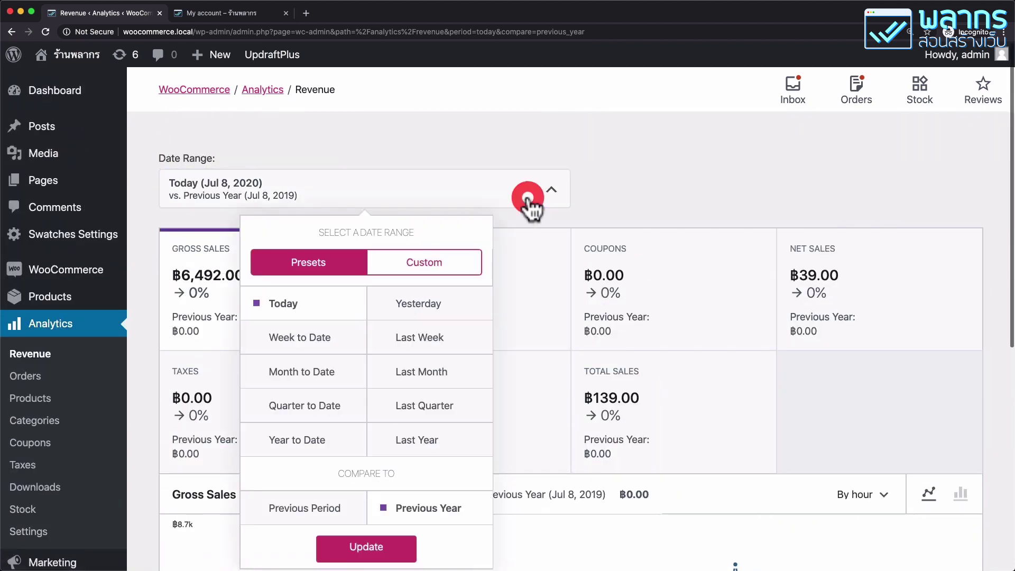
left_click(440, 266)
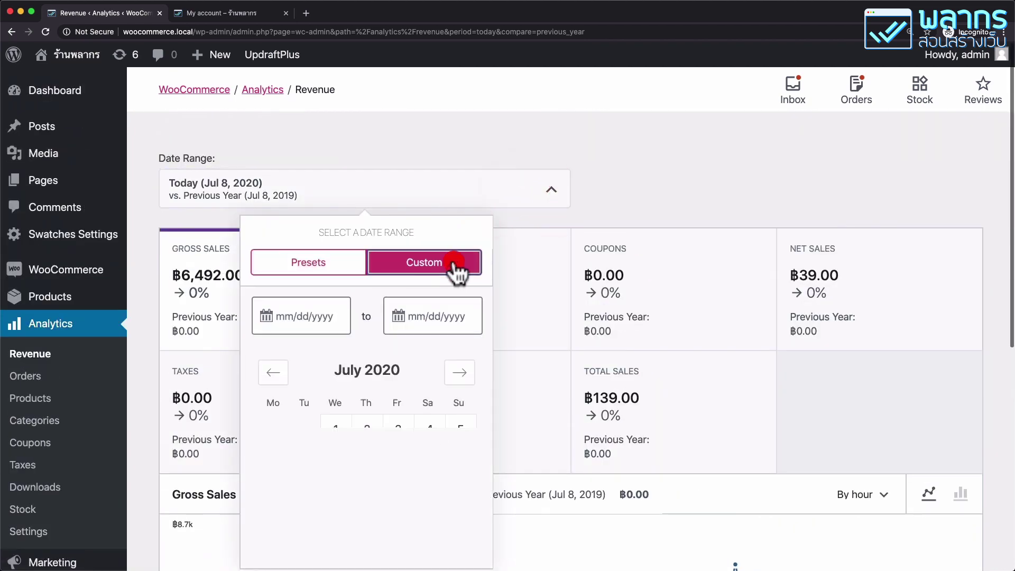
scroll(442, 264, "down", 2)
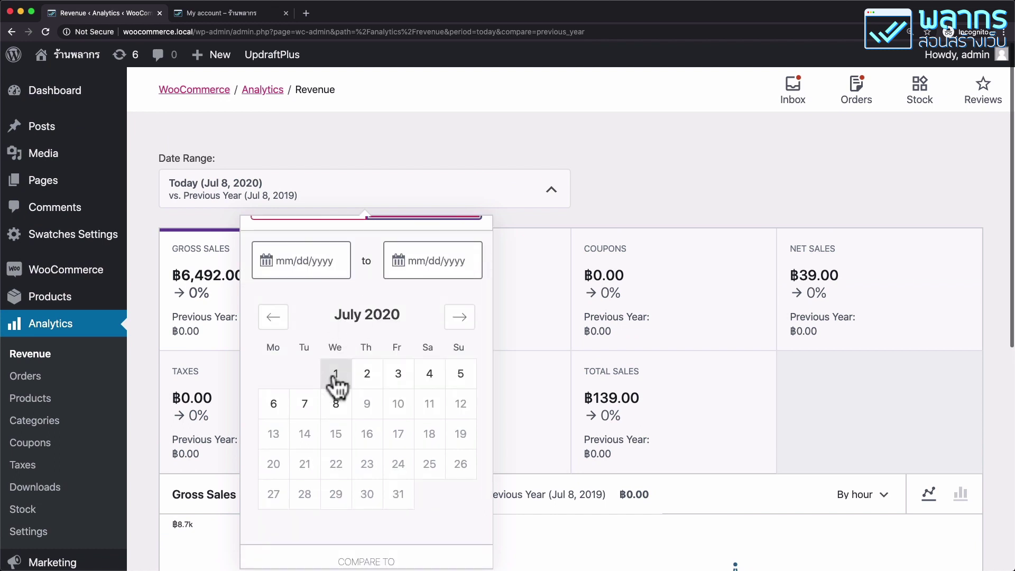
left_click(336, 374)
left_click(370, 376)
scroll(453, 402, "down", 2)
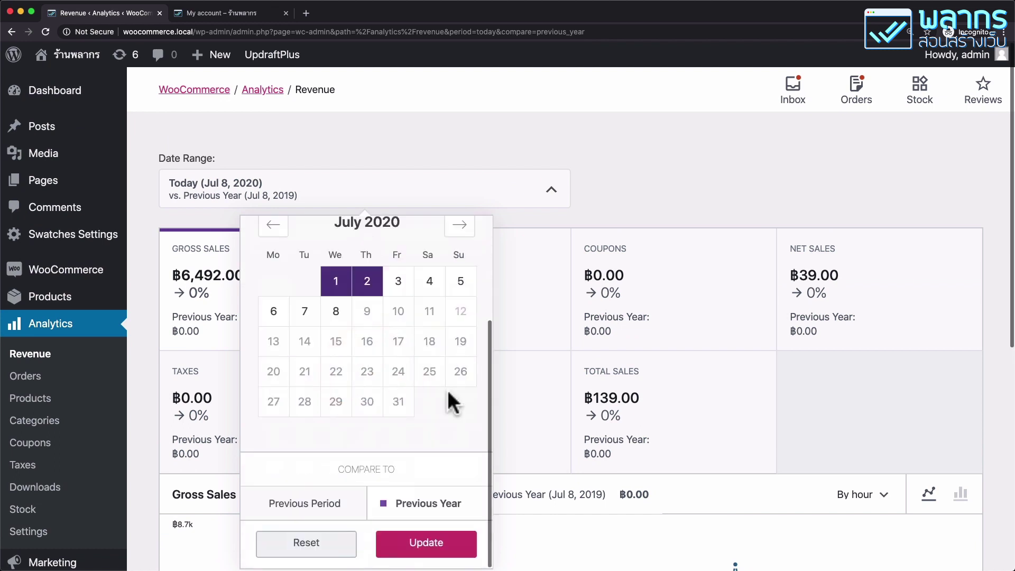
left_click(452, 552)
scroll(517, 317, "down", 3)
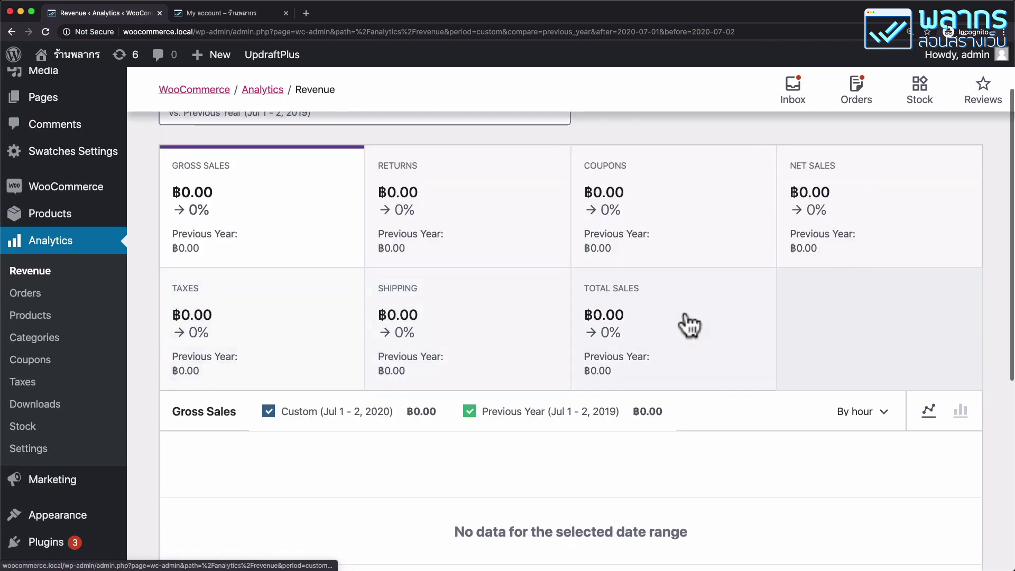
scroll(539, 265, "down", 6)
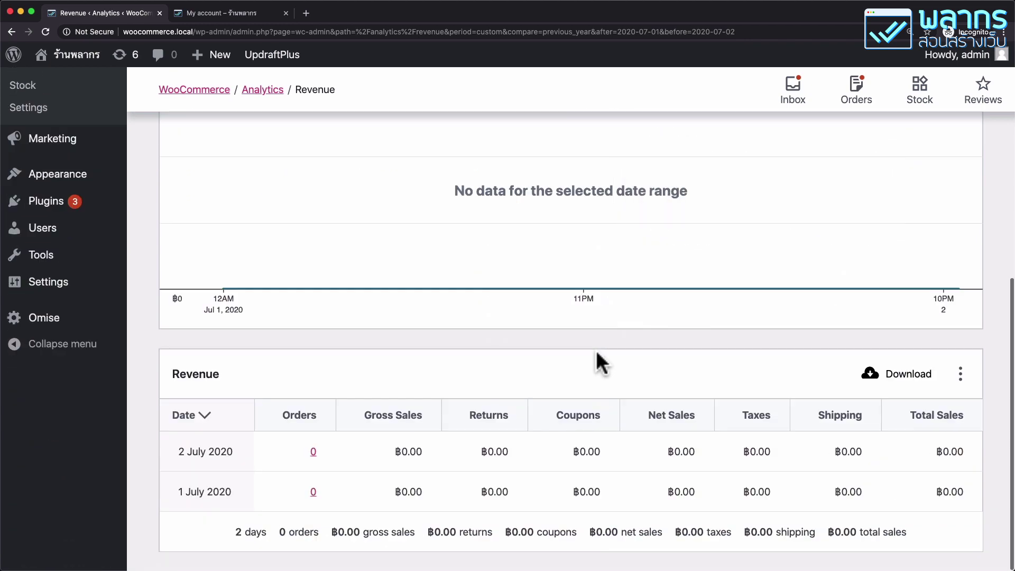
- Set the Revenue report's date range to the Month to Date preset and review the daily revenue table
scroll(578, 343, "up", 5)
scroll(578, 344, "up", 3)
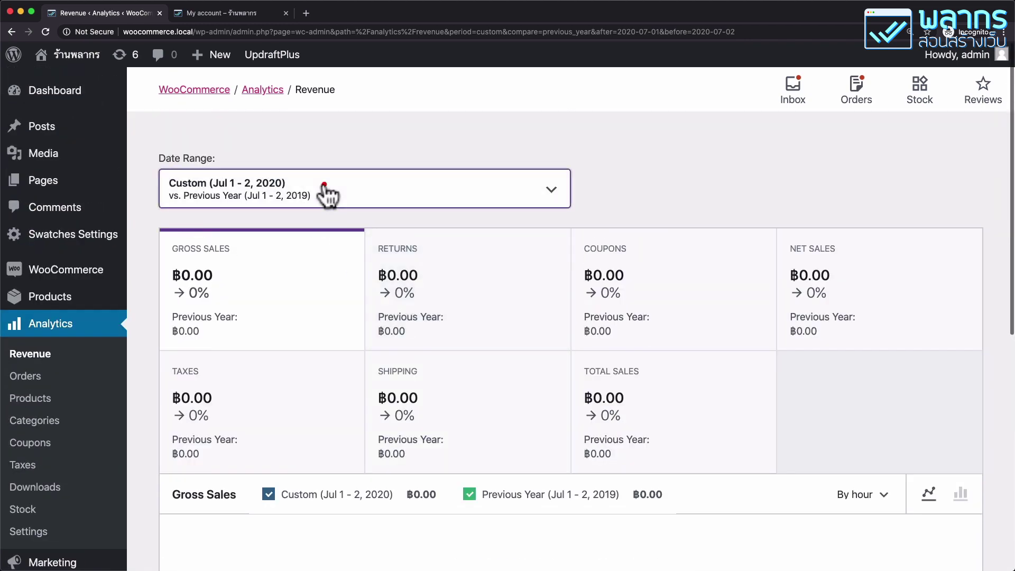
left_click(328, 193)
left_click(316, 267)
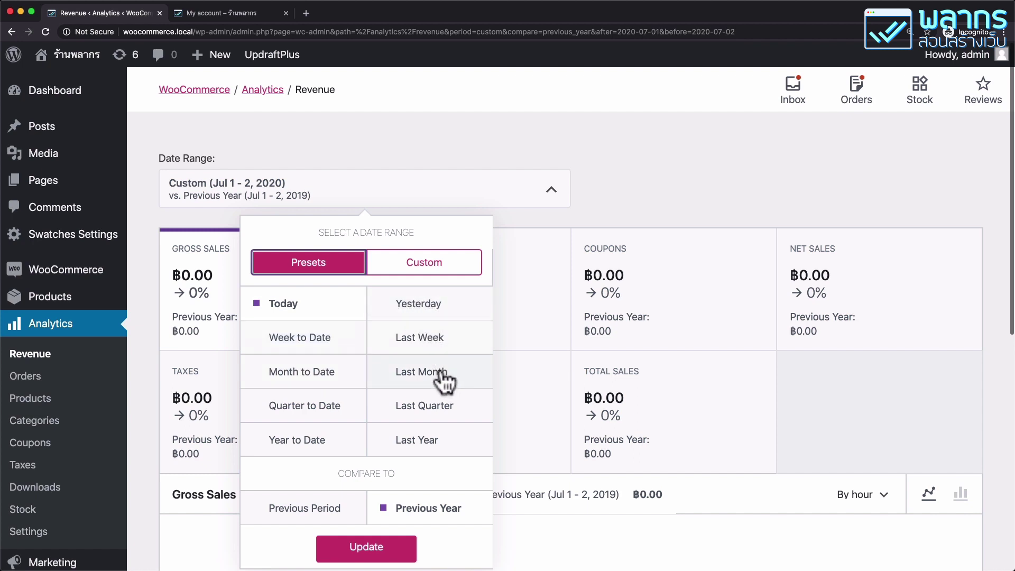
left_click(310, 368)
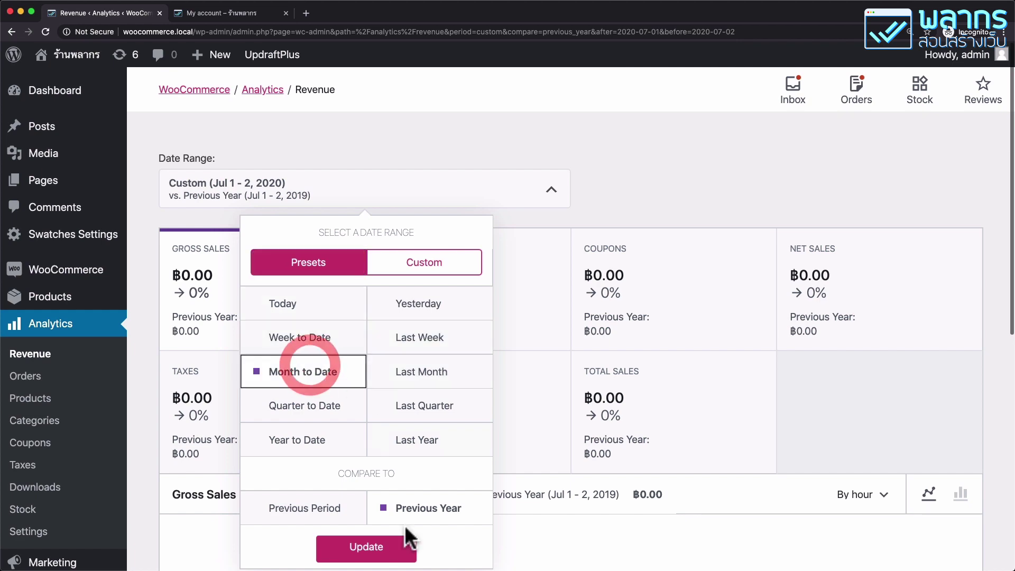
left_click(397, 552)
scroll(572, 369, "down", 2)
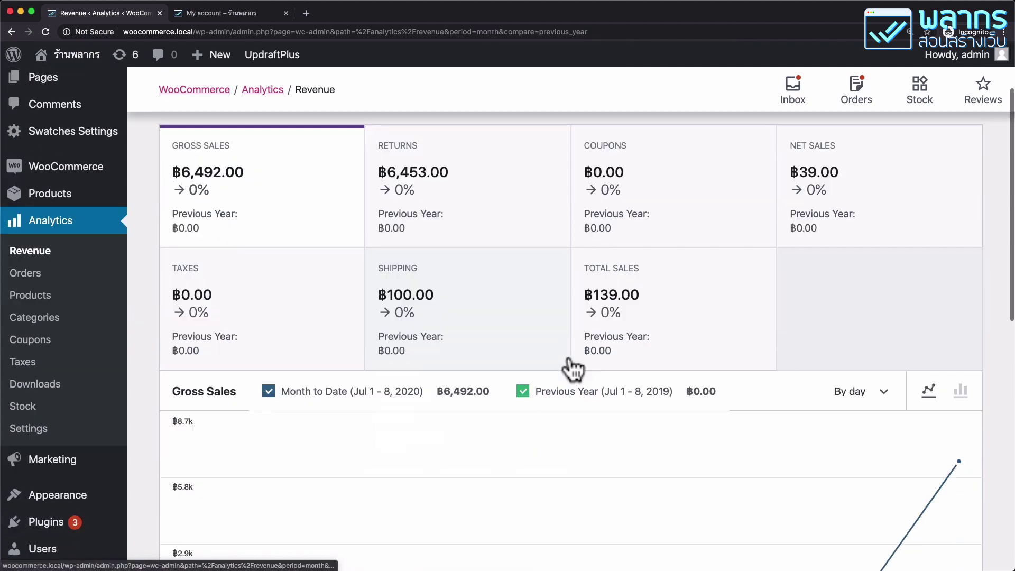
scroll(573, 369, "down", 9)
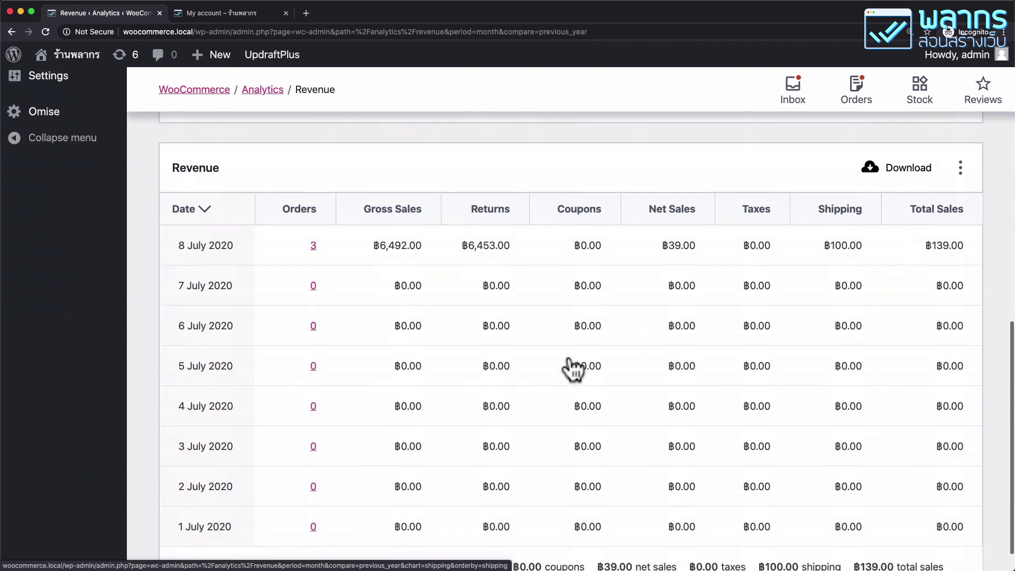
scroll(572, 368, "down", 1)
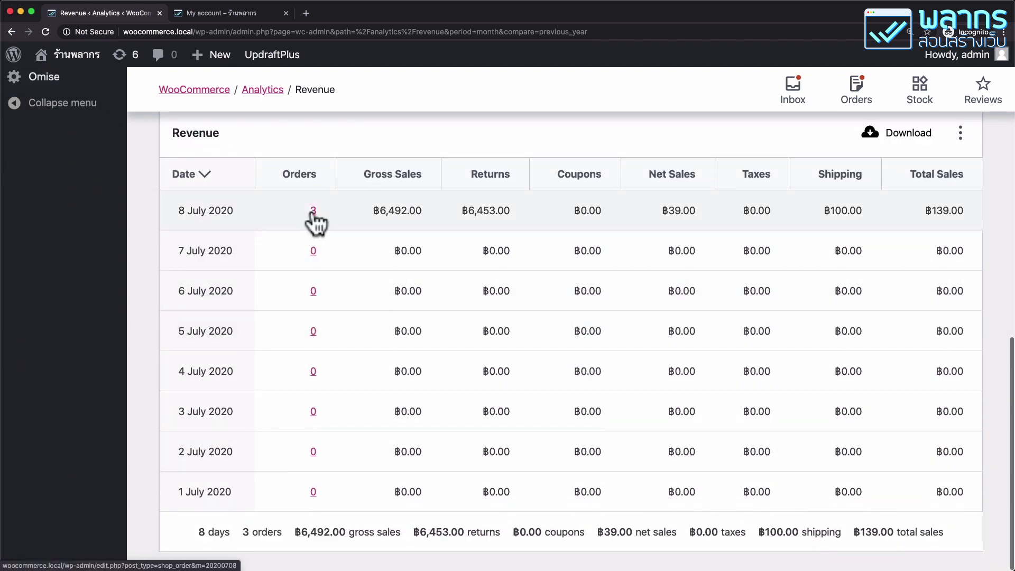
- Open the orders behind the 8 July 2020 row of the revenue table and look through them
left_click(313, 212)
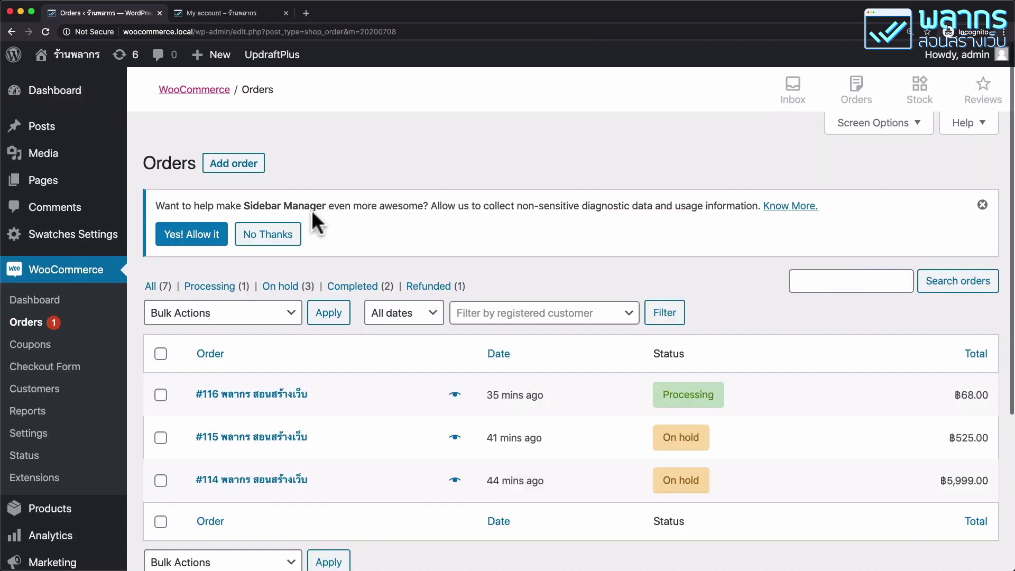
scroll(449, 223, "down", 2)
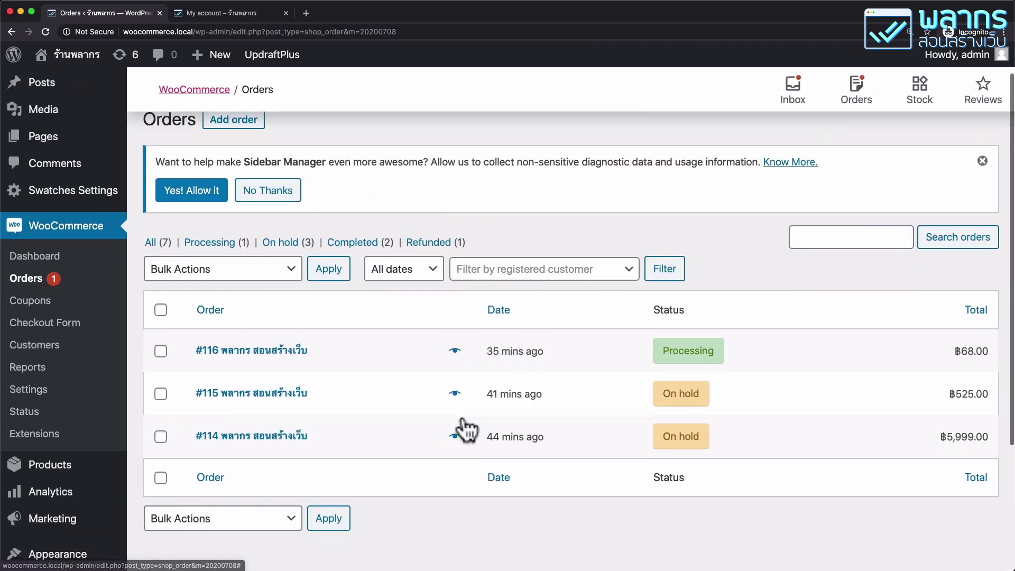
scroll(465, 430, "down", 4)
scroll(468, 429, "down", 1)
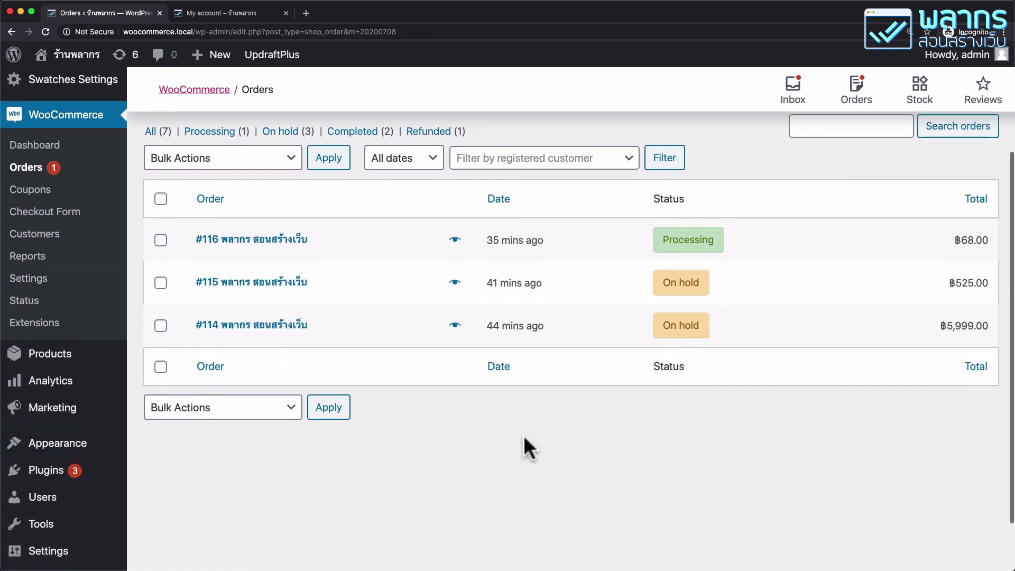
- Open the Orders report in Analytics and examine its summary figures, daily chart and order table
mouse_move(36, 380)
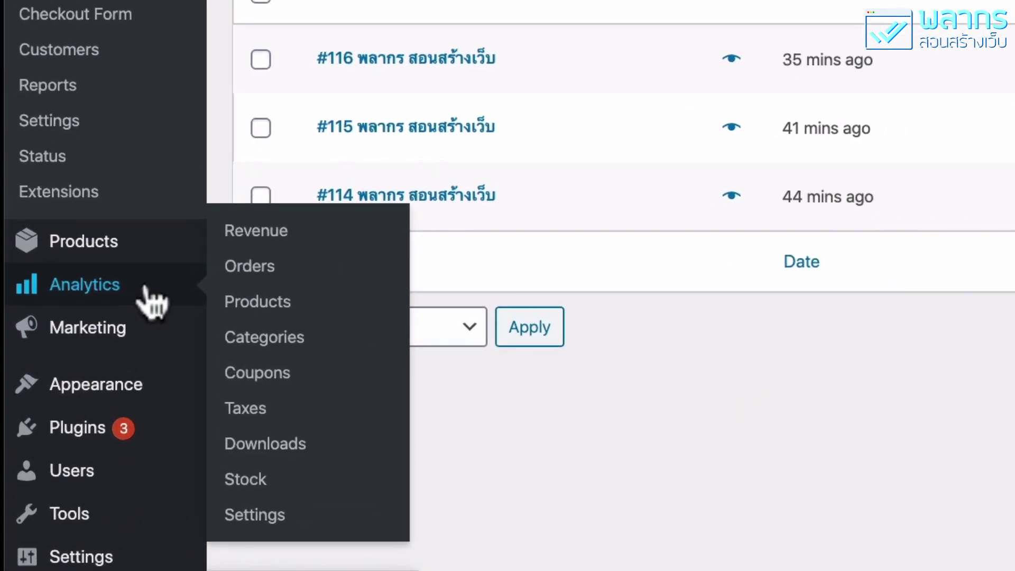
left_click(345, 269)
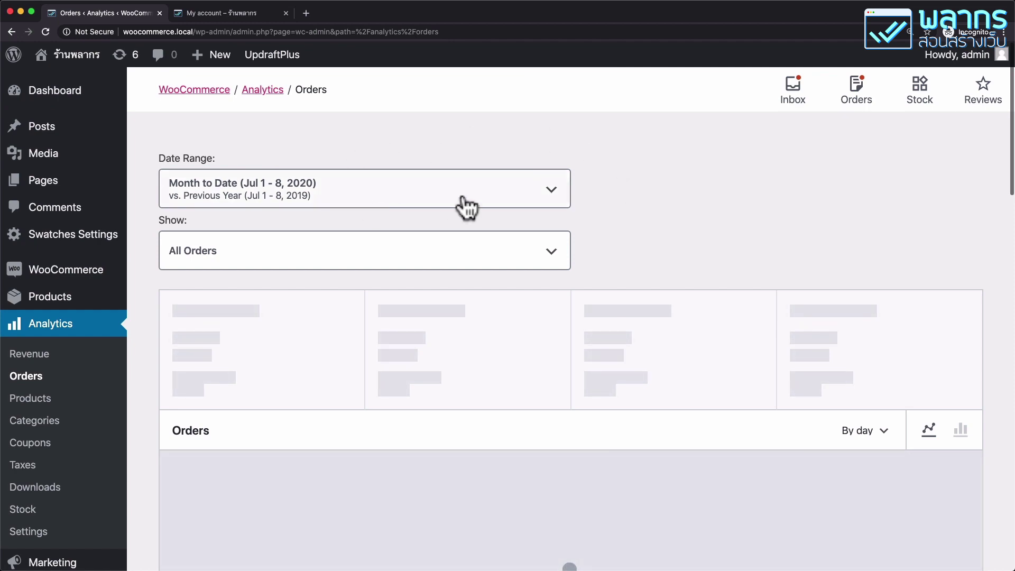
scroll(622, 241, "down", 8)
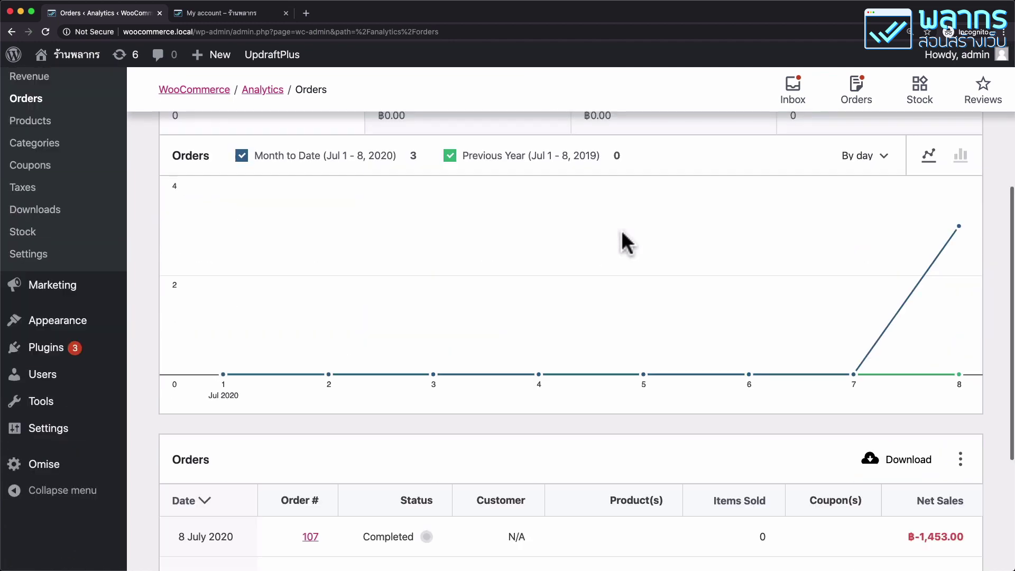
scroll(623, 241, "down", 3)
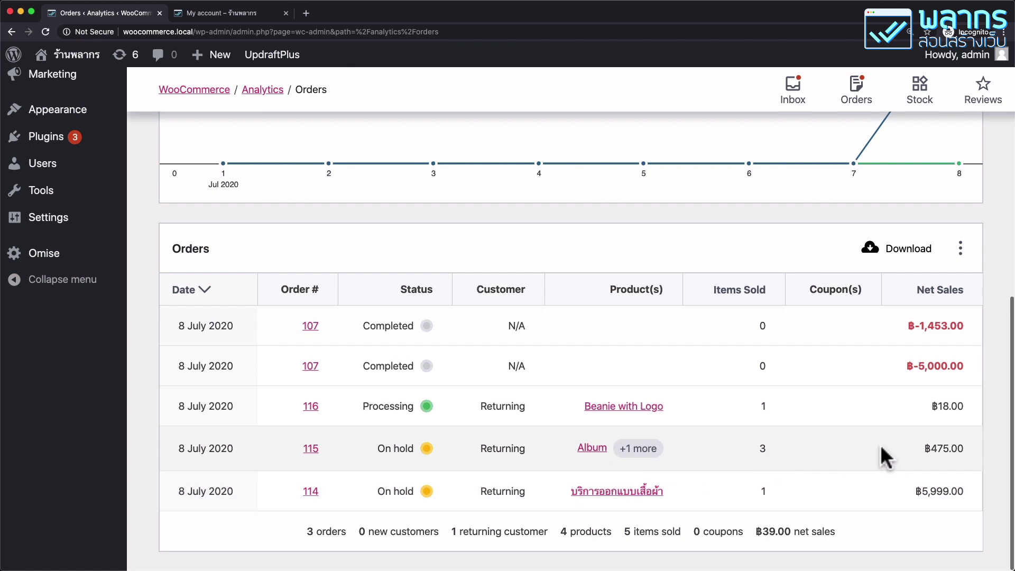
scroll(436, 310, "up", 3)
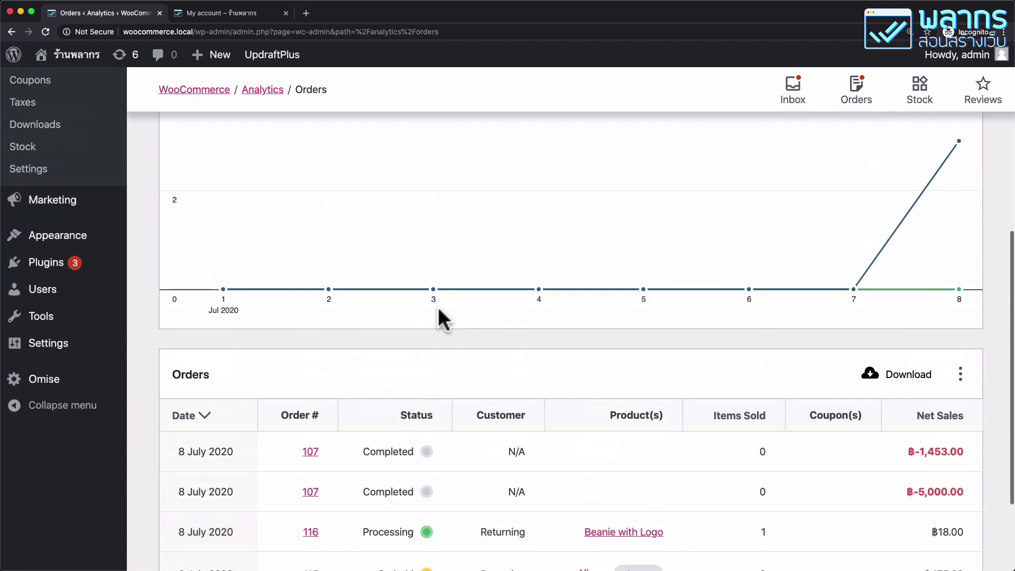
scroll(438, 306, "up", 3)
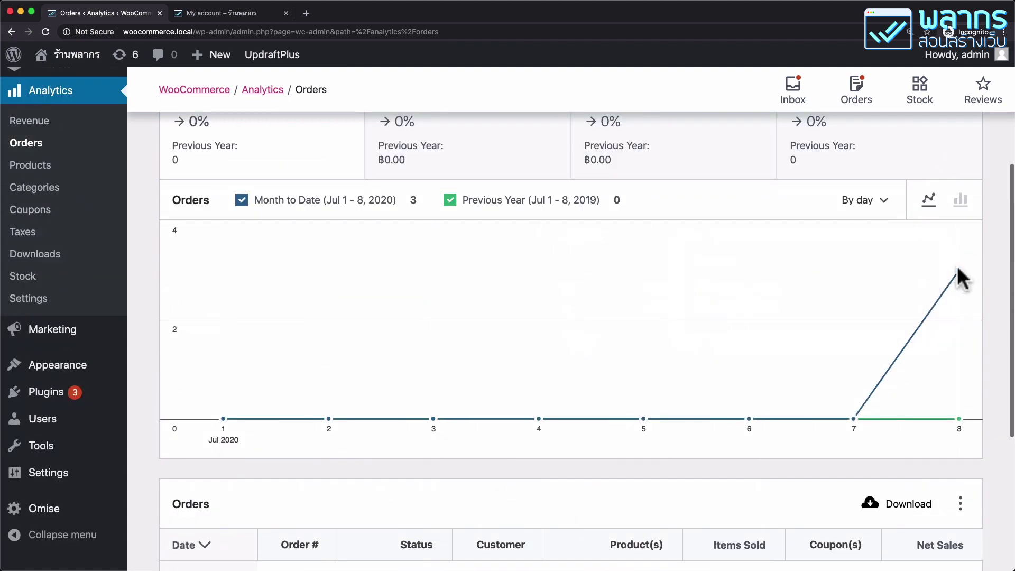
mouse_move(957, 272)
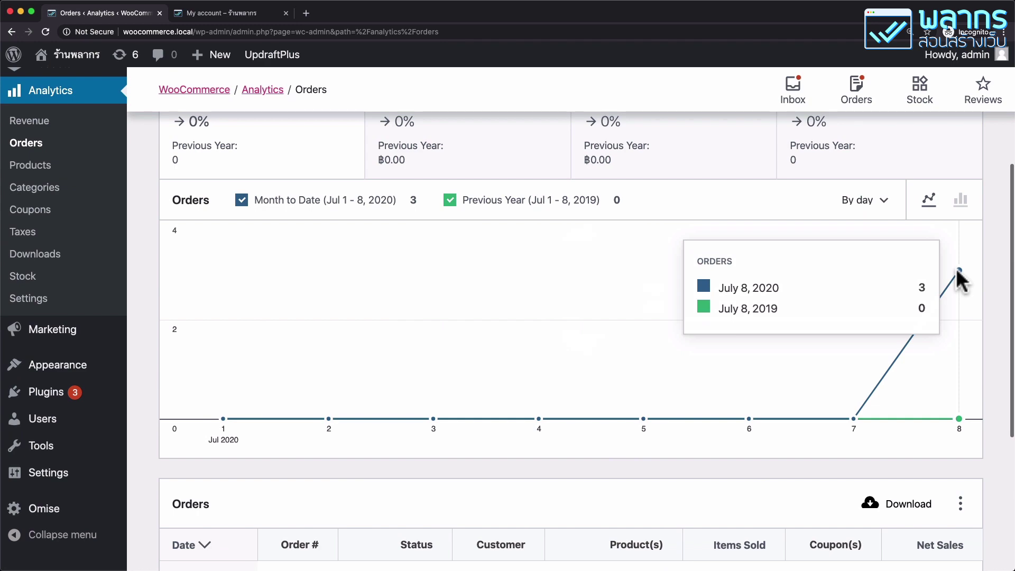
scroll(960, 275, "up", 5)
scroll(959, 275, "down", 1)
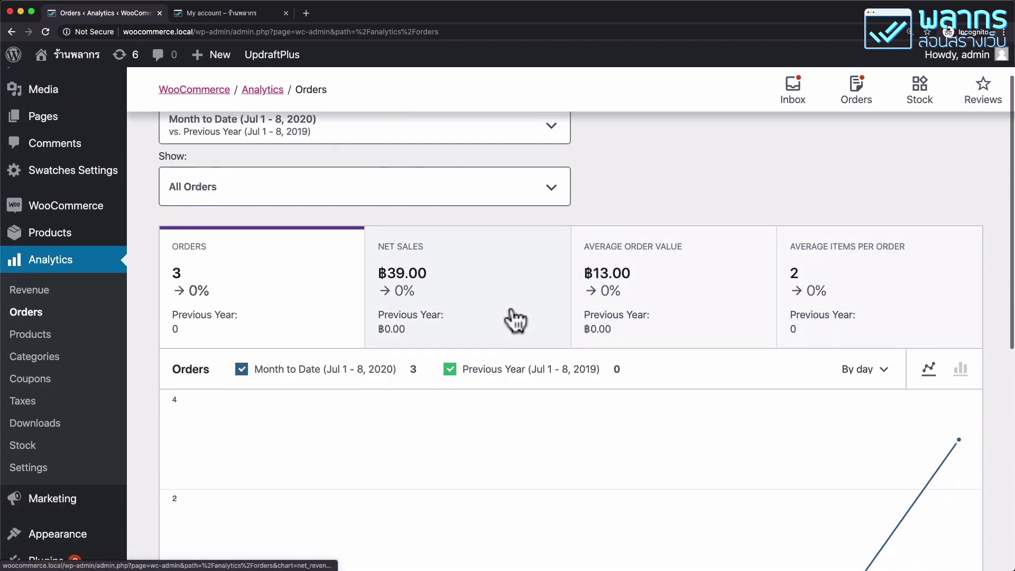
scroll(512, 319, "up", 1)
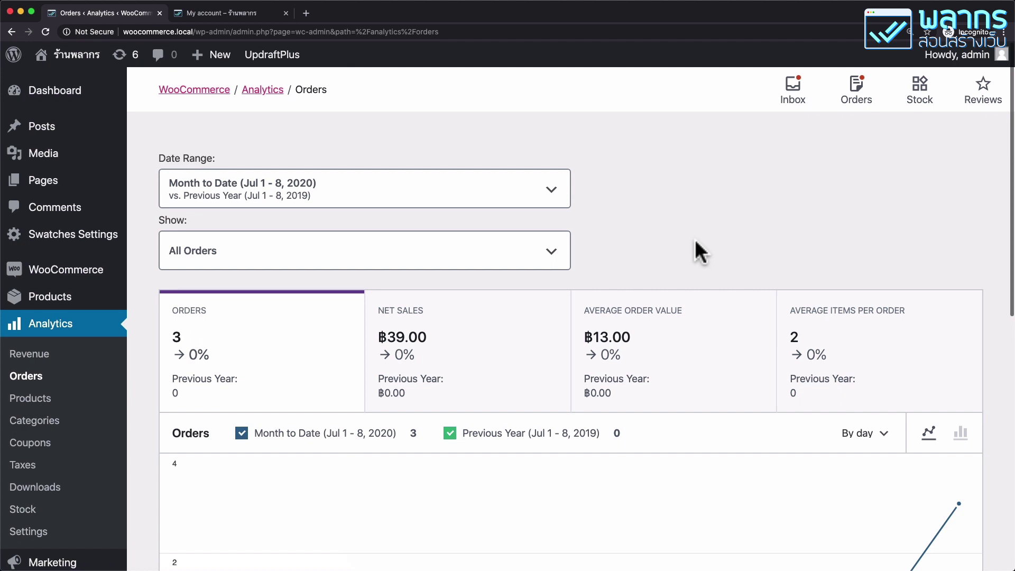
- Switch the Orders report to Advanced Filters and add an Order Status filter
left_click(480, 272)
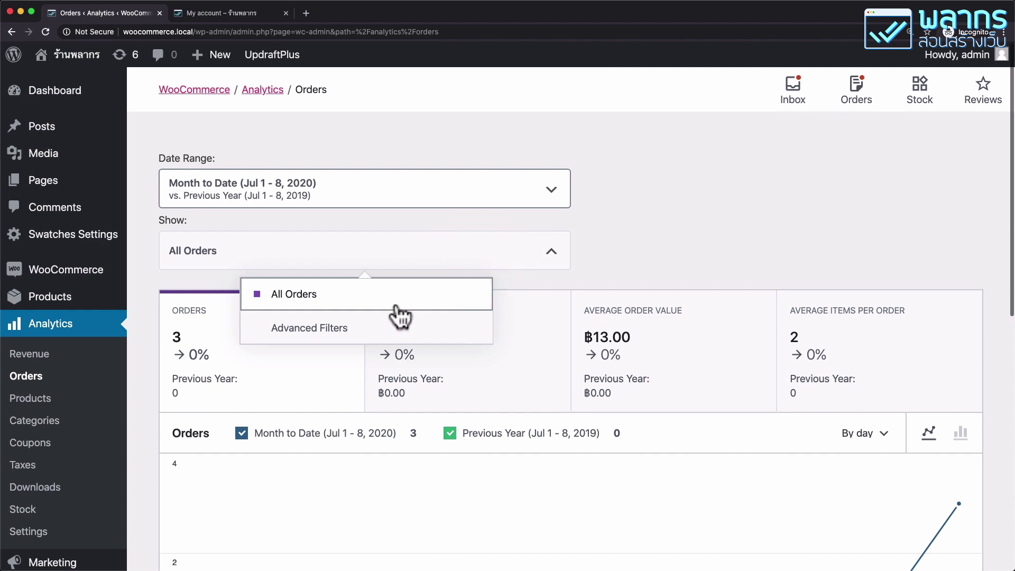
left_click(394, 328)
scroll(395, 325, "down", 2)
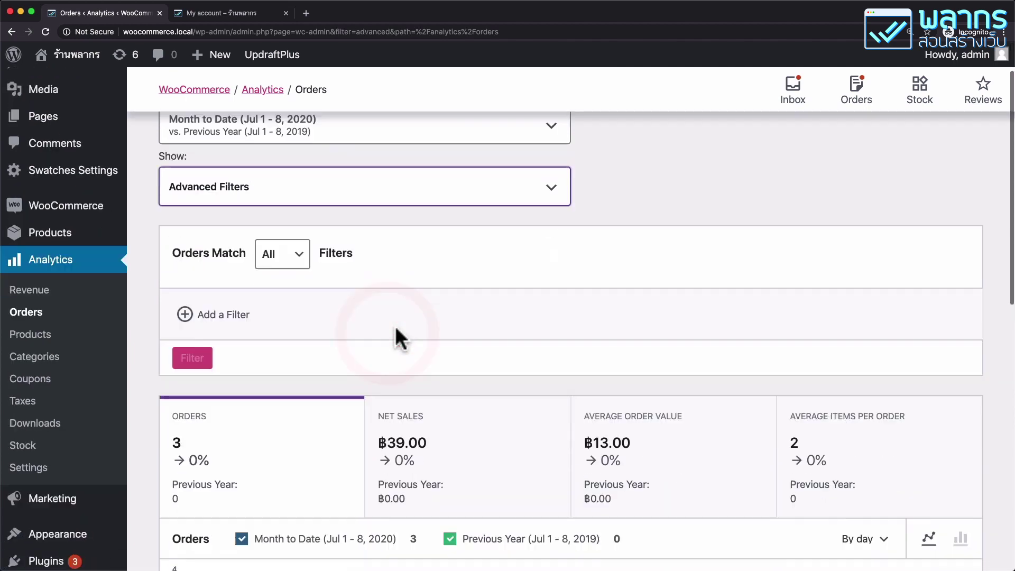
scroll(395, 326, "down", 3)
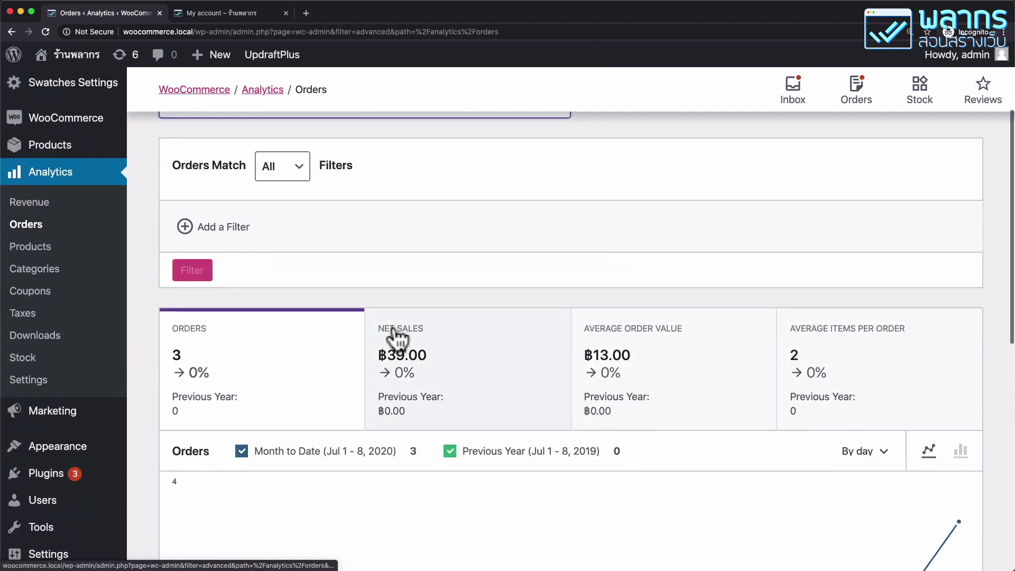
left_click(217, 233)
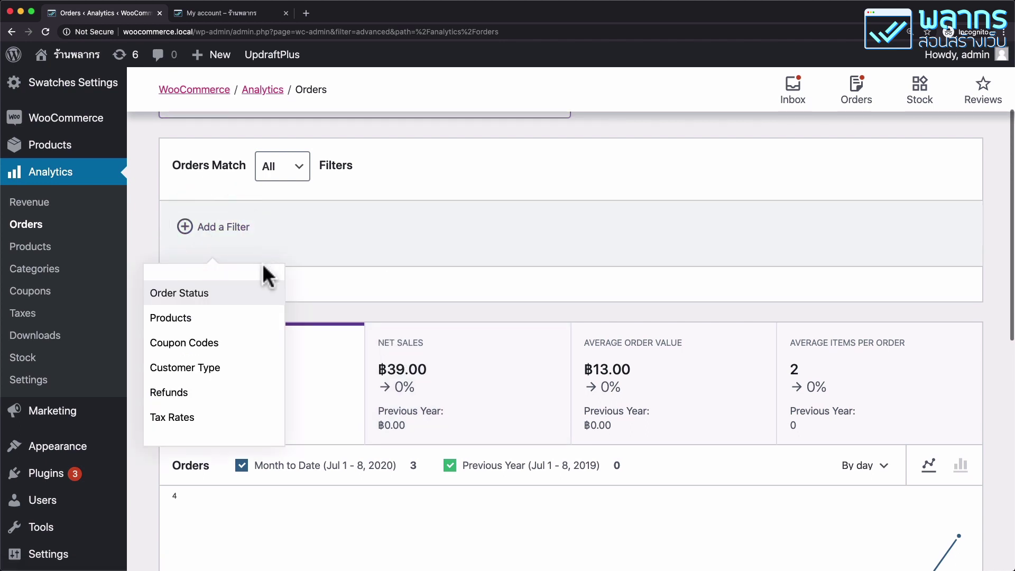
left_click(255, 292)
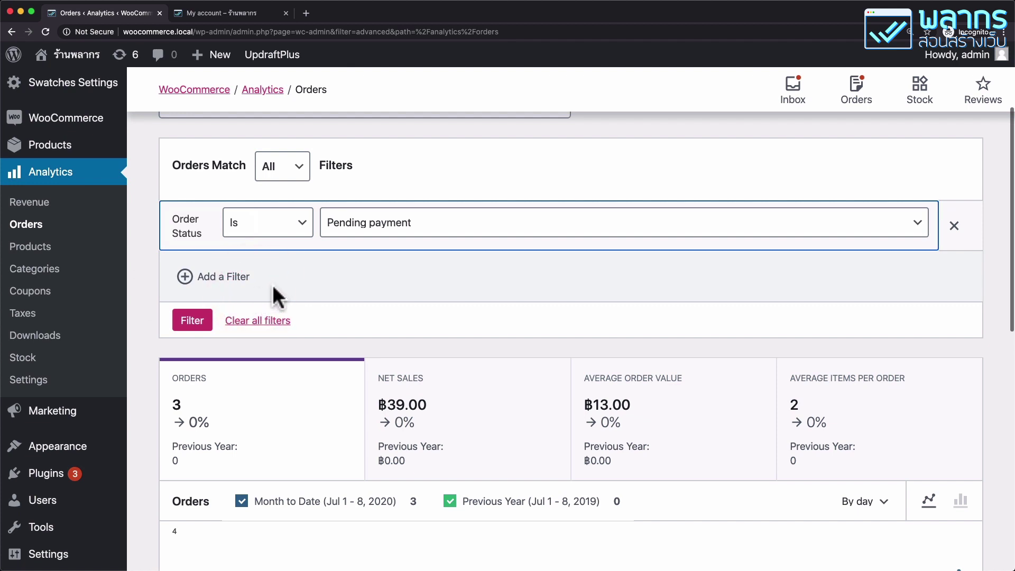
- Set the Order Status filter to Is Processing, apply it and review the filtered order figures
left_click(378, 231)
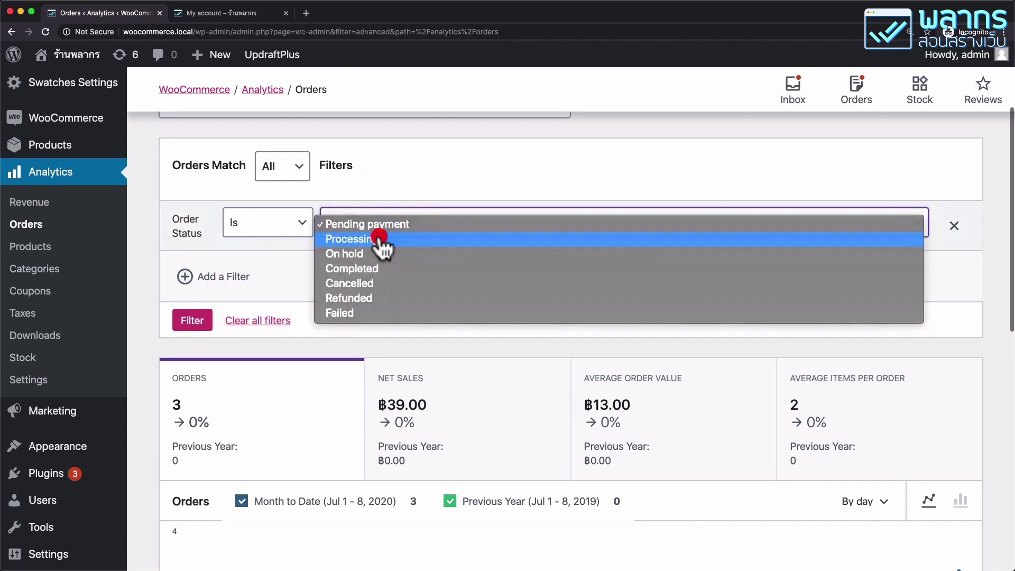
left_click(382, 245)
left_click(231, 286)
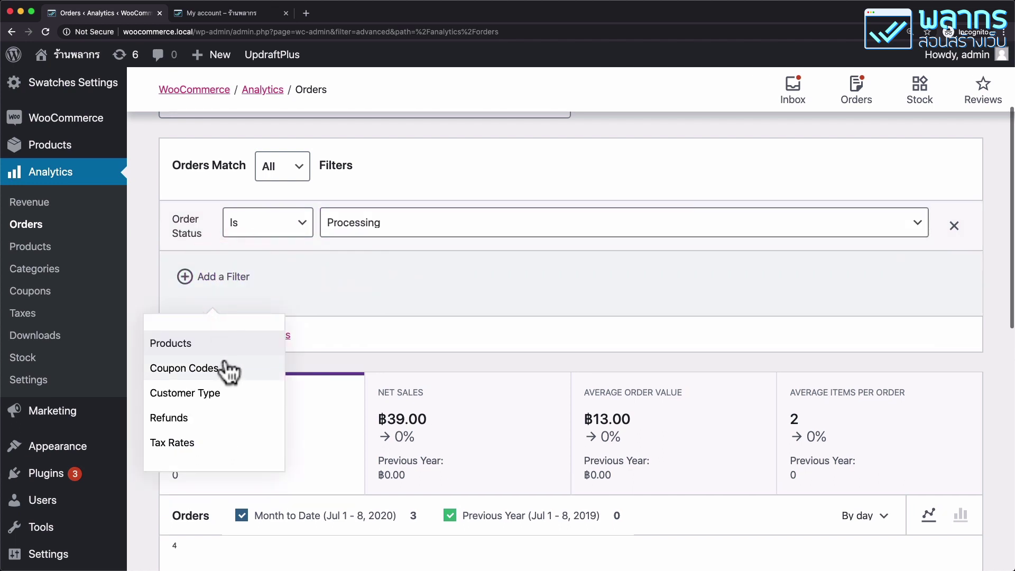
scroll(230, 370, "down", 1)
left_click(530, 261)
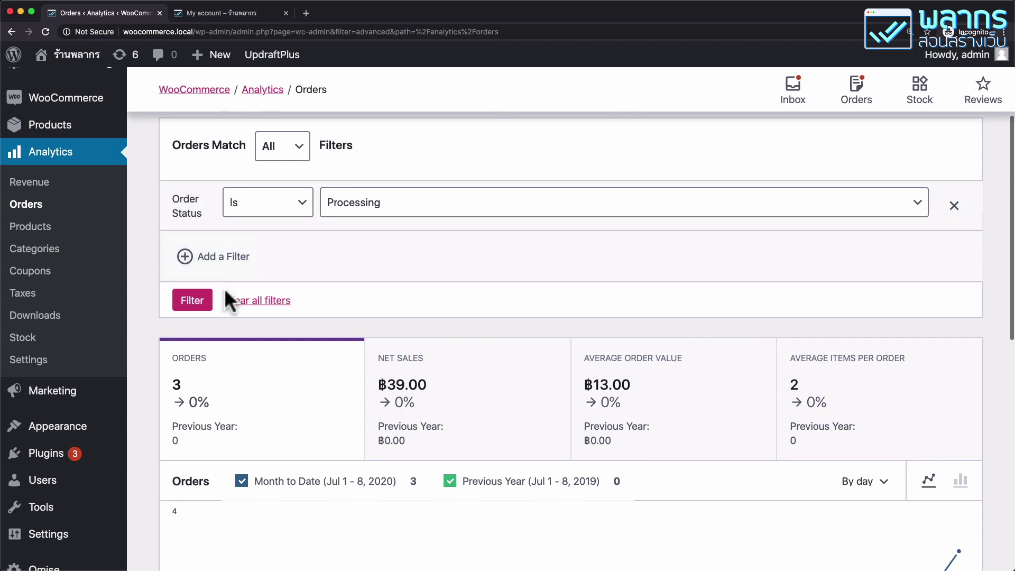
left_click(196, 304)
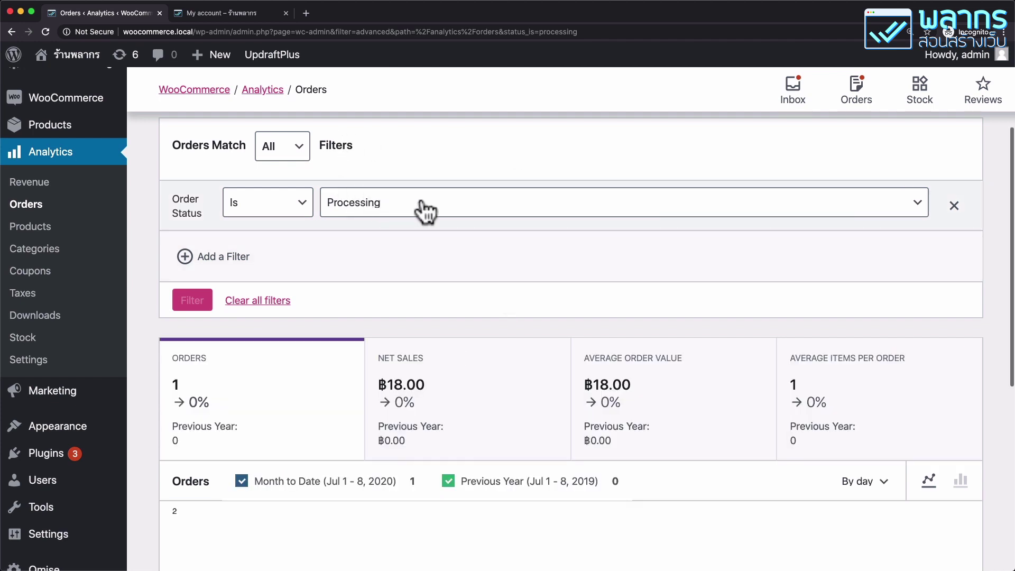
scroll(481, 253, "down", 2)
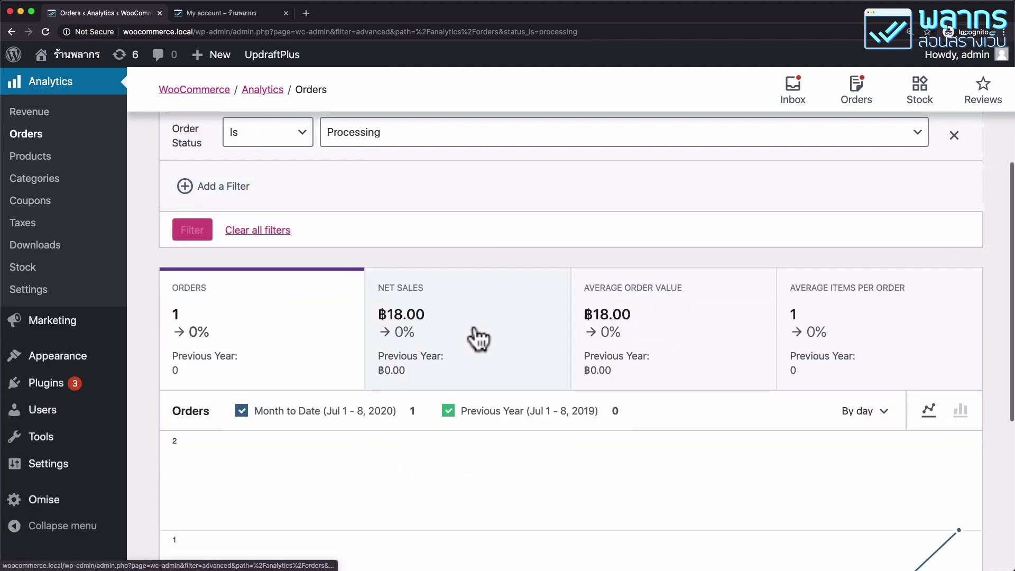
scroll(478, 338, "up", 4)
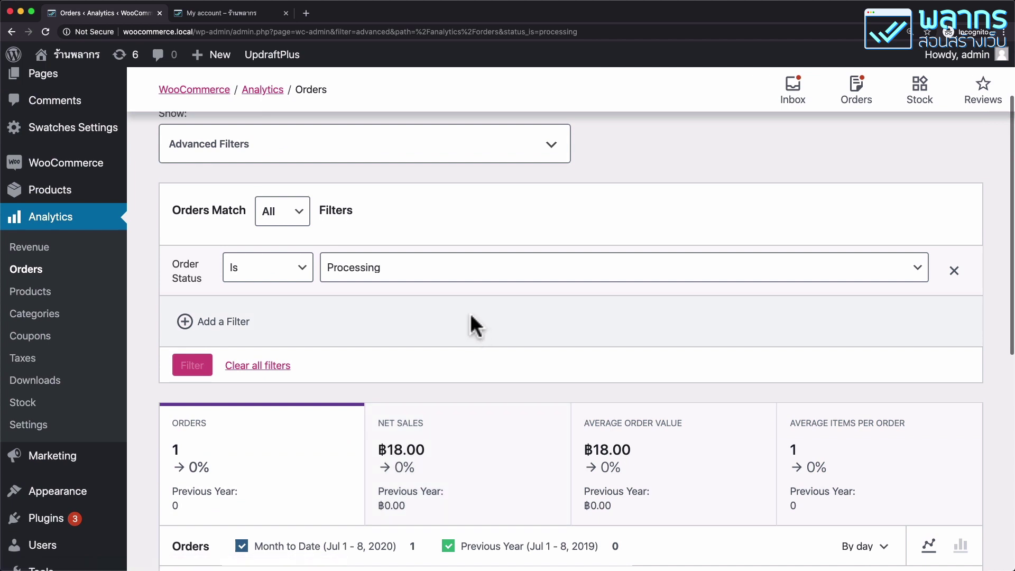
- Add a product filter to the Orders report that includes the Album product
left_click(211, 322)
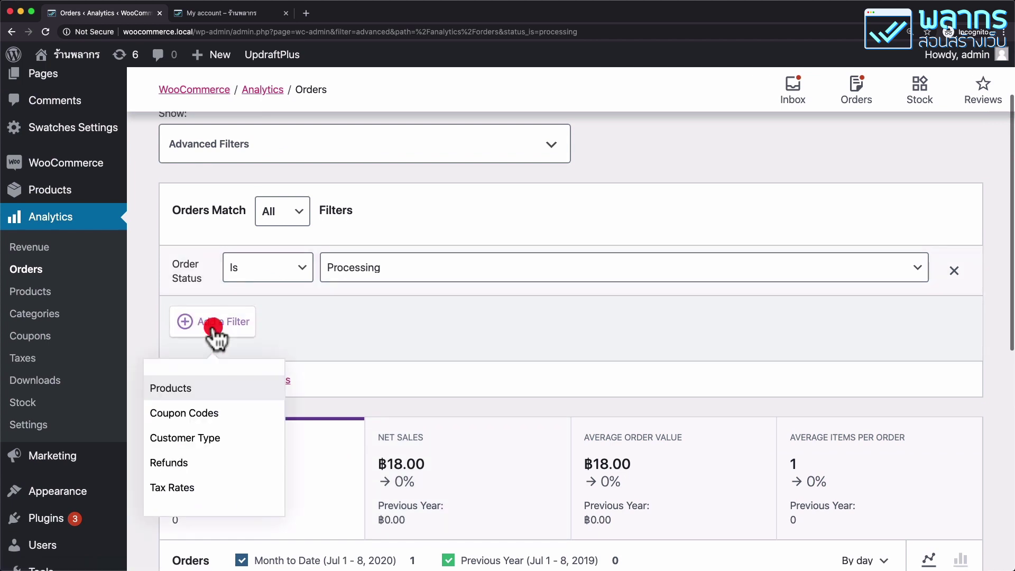
left_click(265, 392)
scroll(358, 253, "down", 2)
left_click(410, 258)
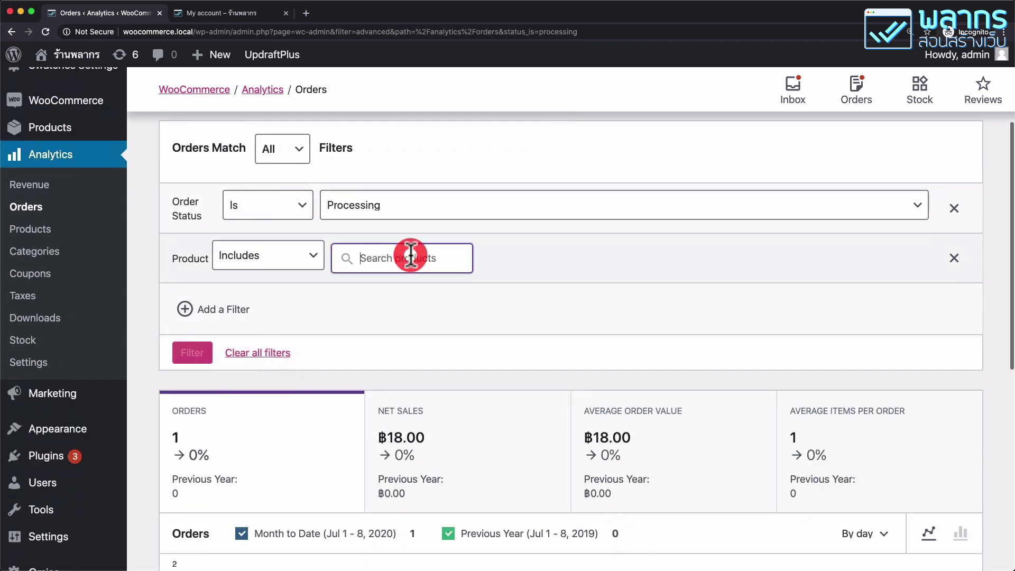
type("al")
left_click(420, 292)
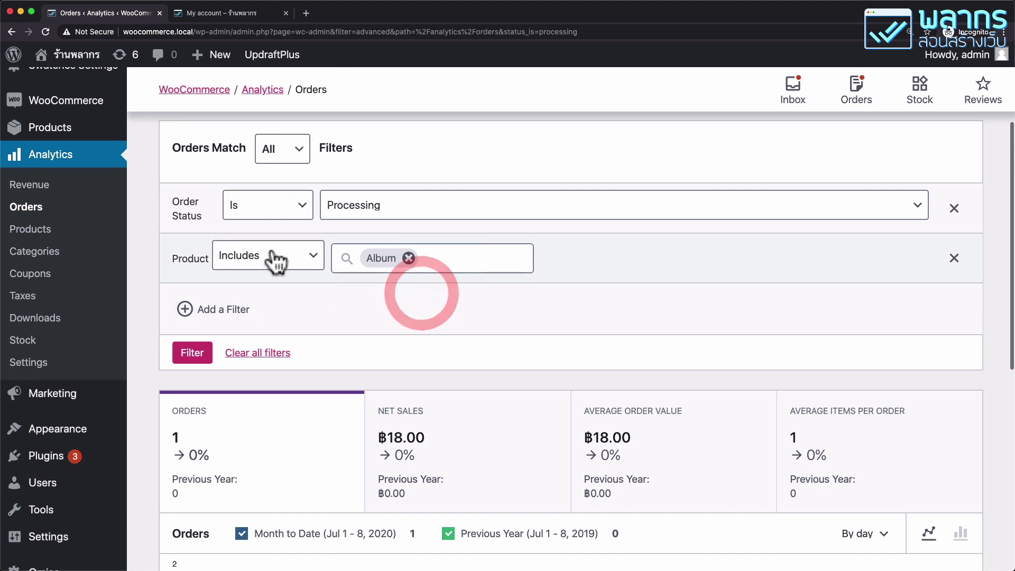
- Change the Order Status filter to Is Not On hold, apply the filters and check the summary figures
left_click(291, 208)
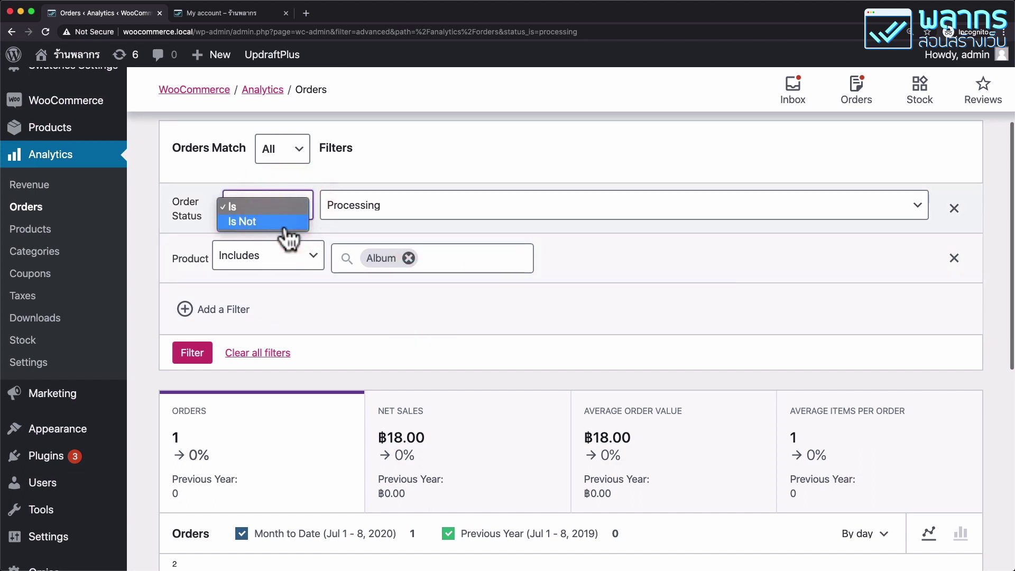
left_click(283, 222)
left_click(430, 209)
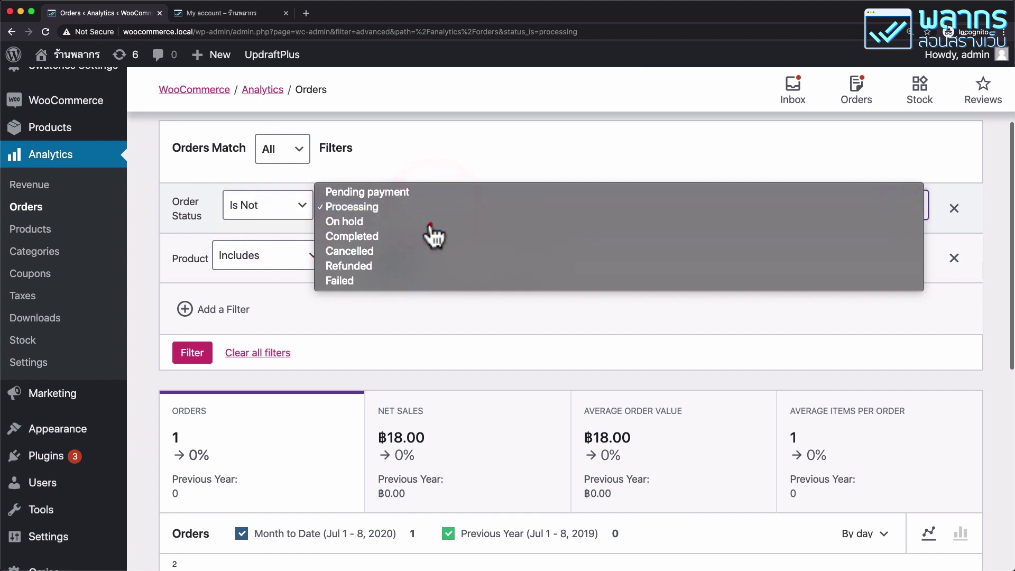
left_click(431, 223)
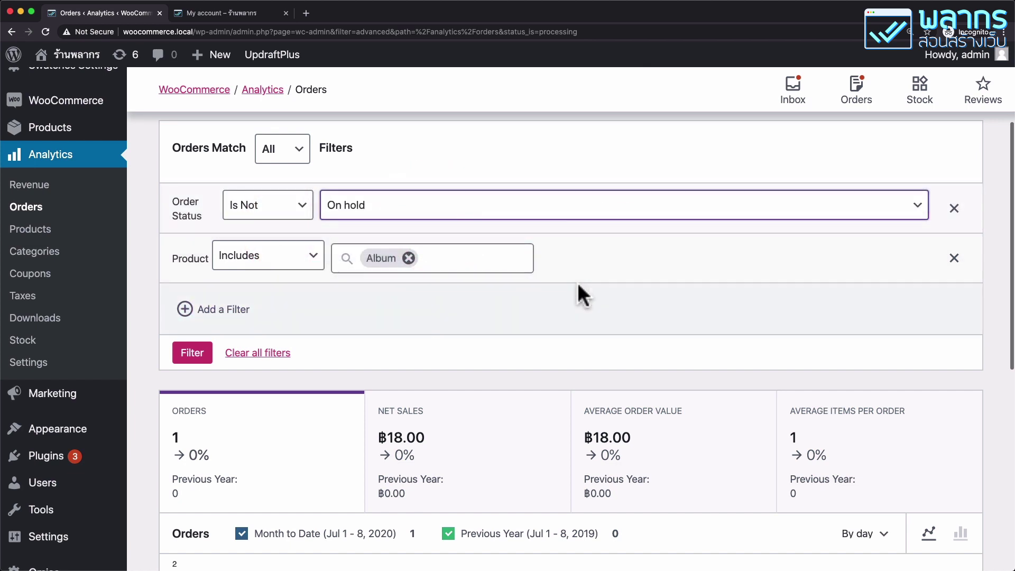
left_click(178, 354)
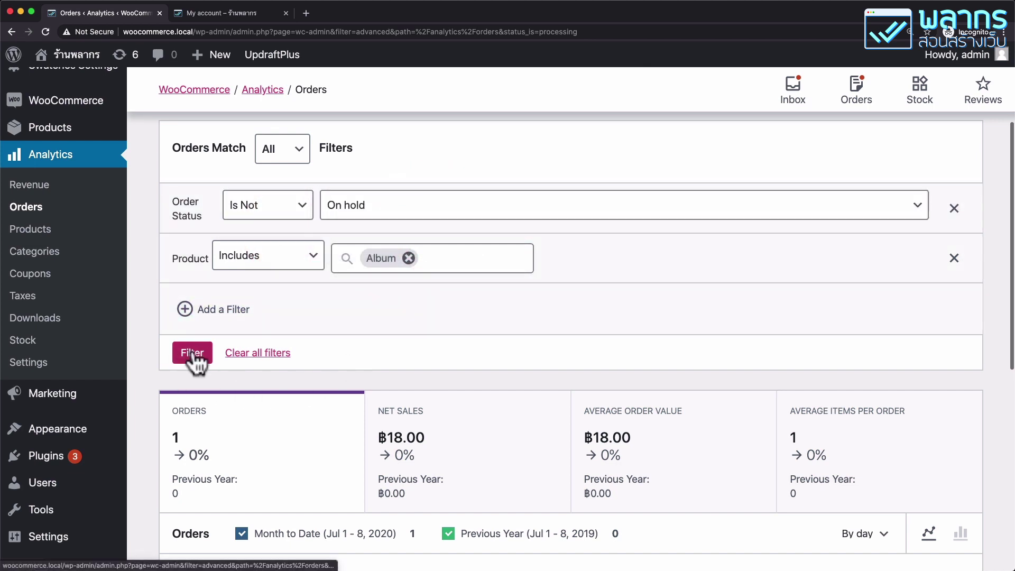
scroll(584, 317, "down", 2)
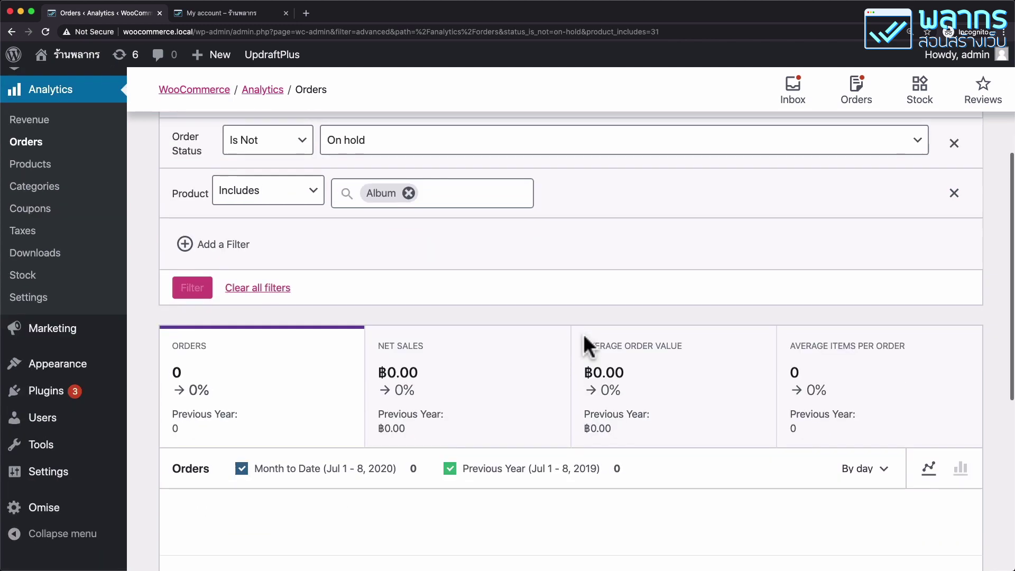
scroll(613, 407, "up", 3)
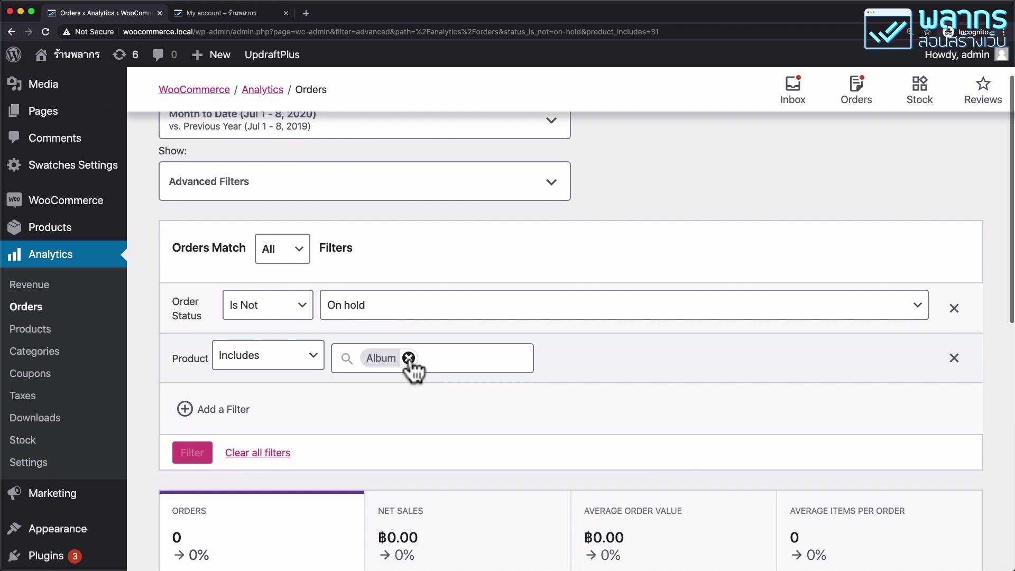
- Switch the Order Status condition to Is, reapply the filters and review the summary, chart and matching orders
left_click(289, 313)
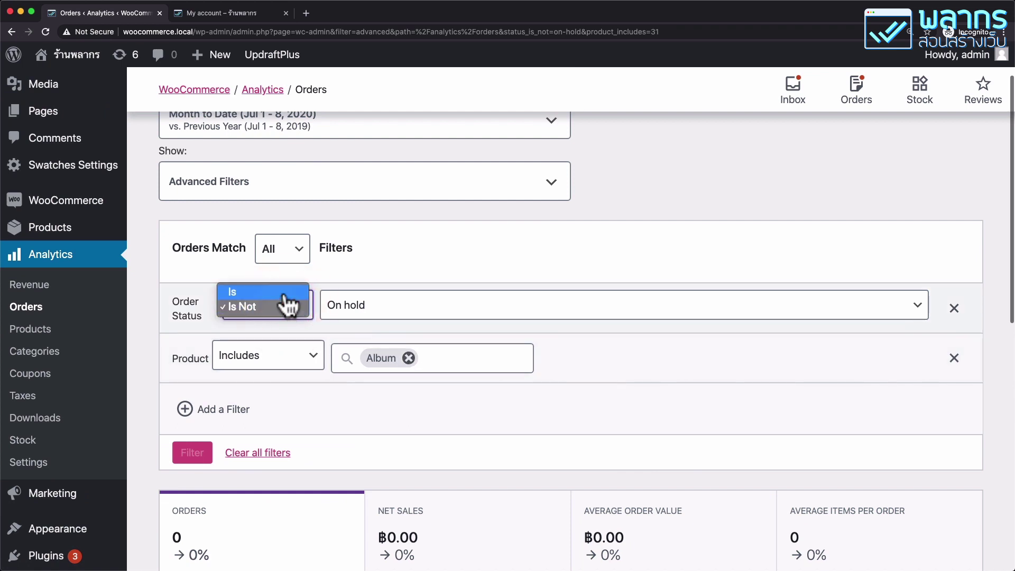
left_click(285, 292)
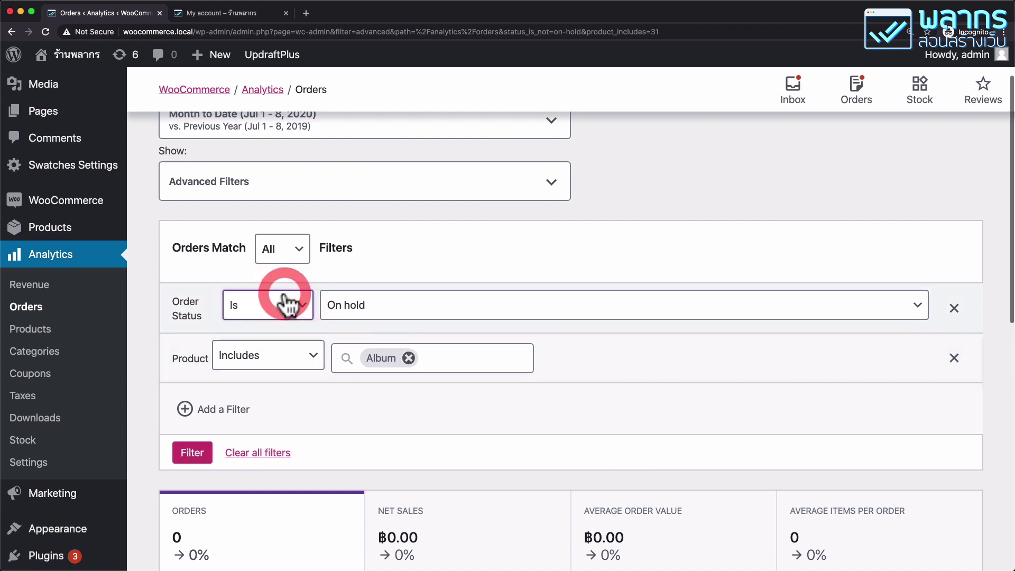
left_click(190, 452)
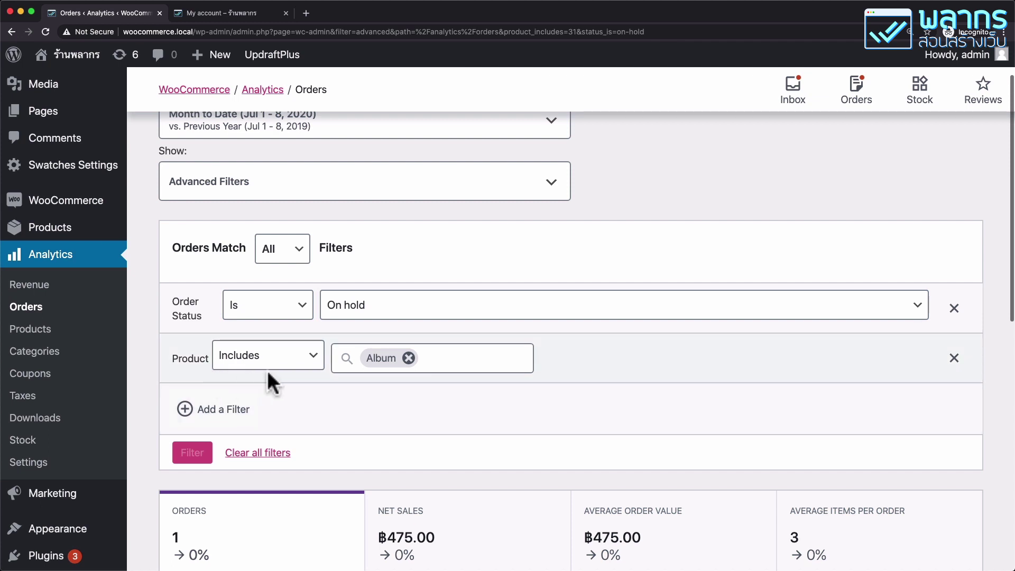
scroll(539, 404, "down", 4)
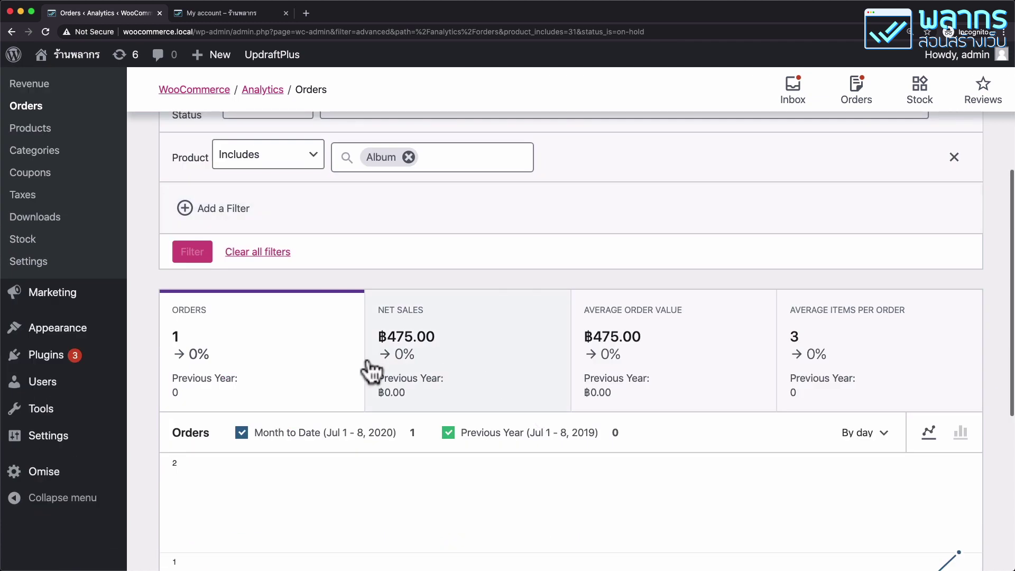
scroll(497, 396, "down", 4)
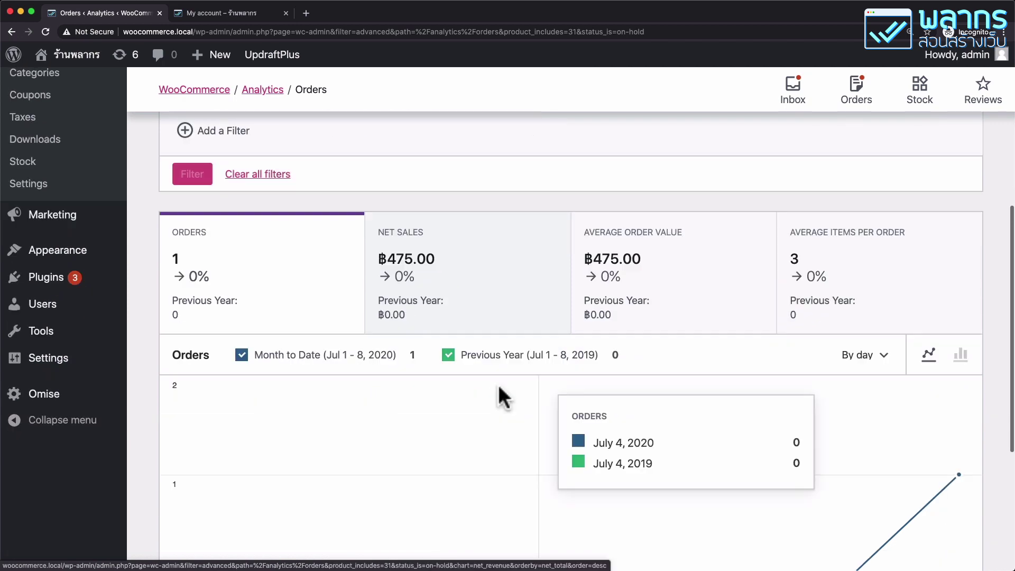
scroll(510, 389, "down", 3)
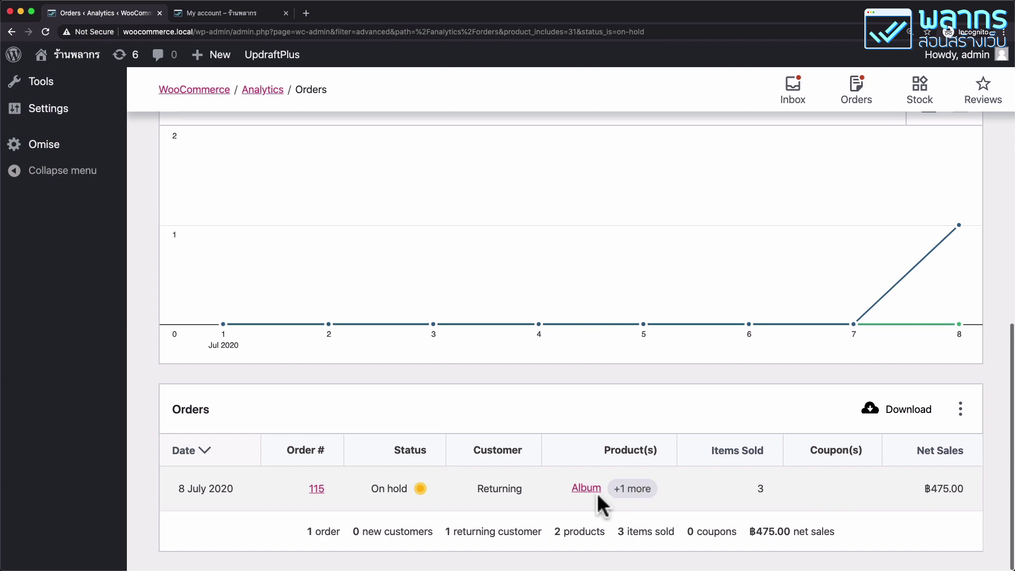
scroll(550, 444, "up", 7)
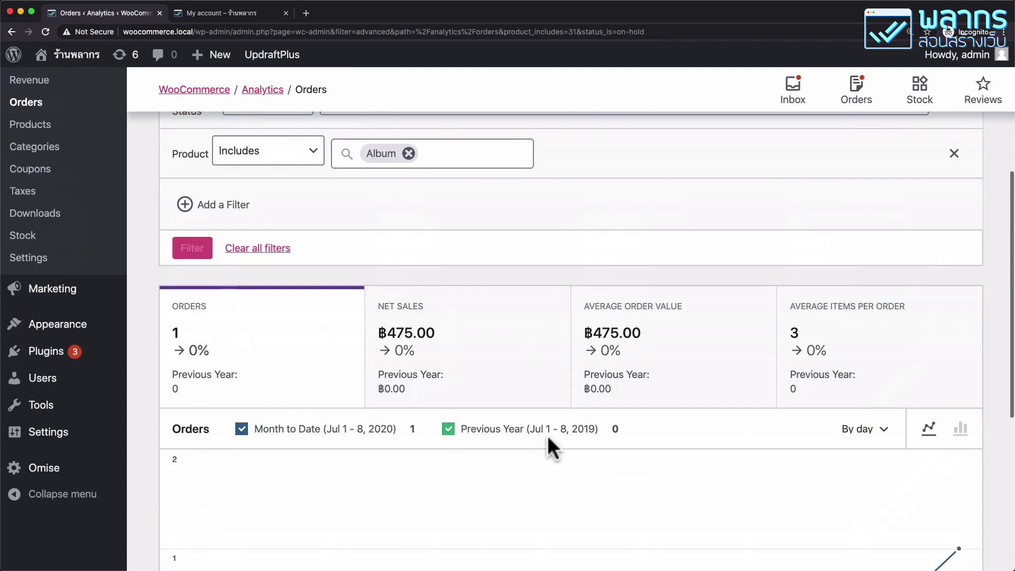
scroll(552, 449, "up", 4)
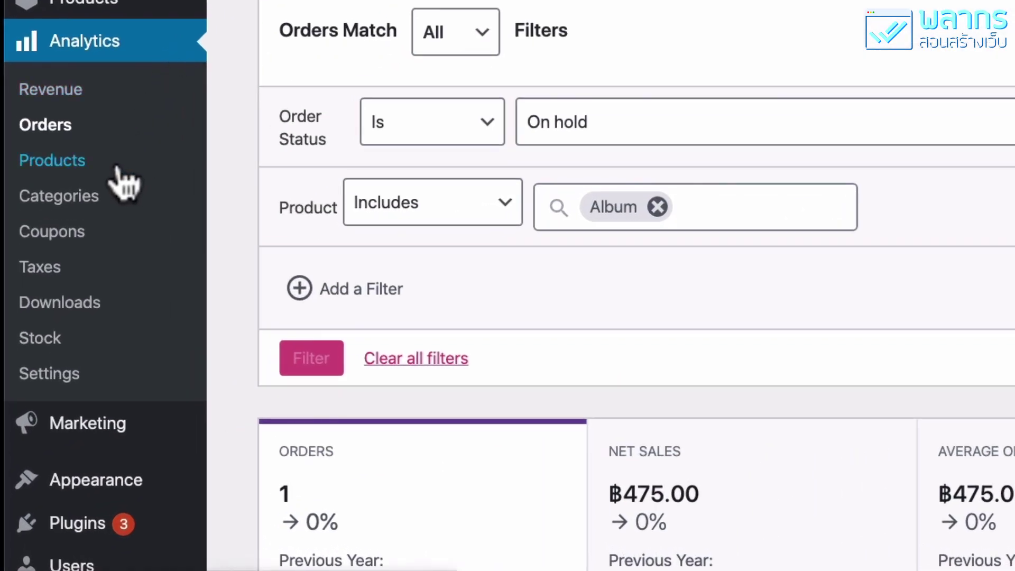
- Open the Products report in Analytics and examine its items sold chart, summary figures and product table
left_click(118, 167)
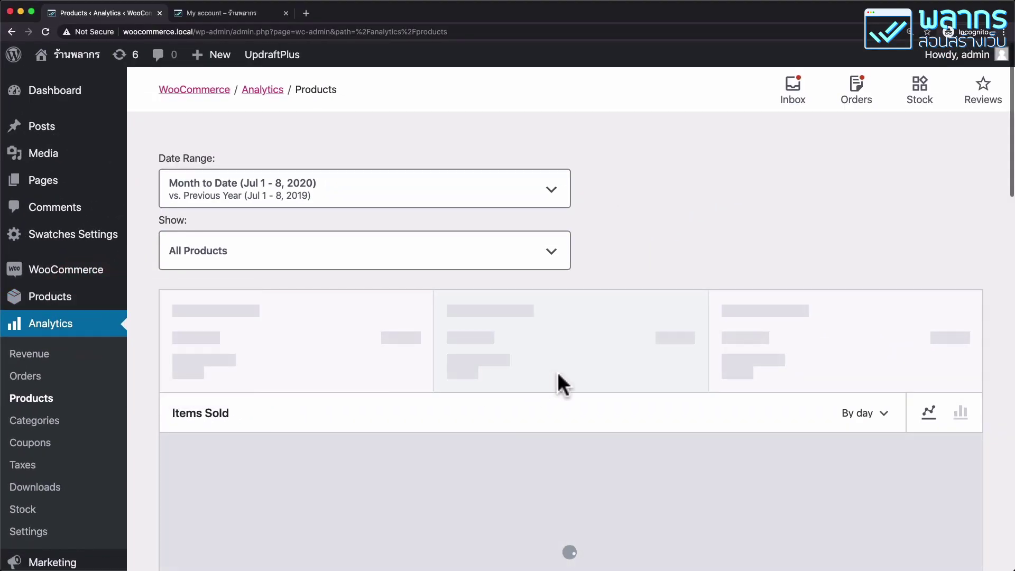
scroll(558, 375, "down", 10)
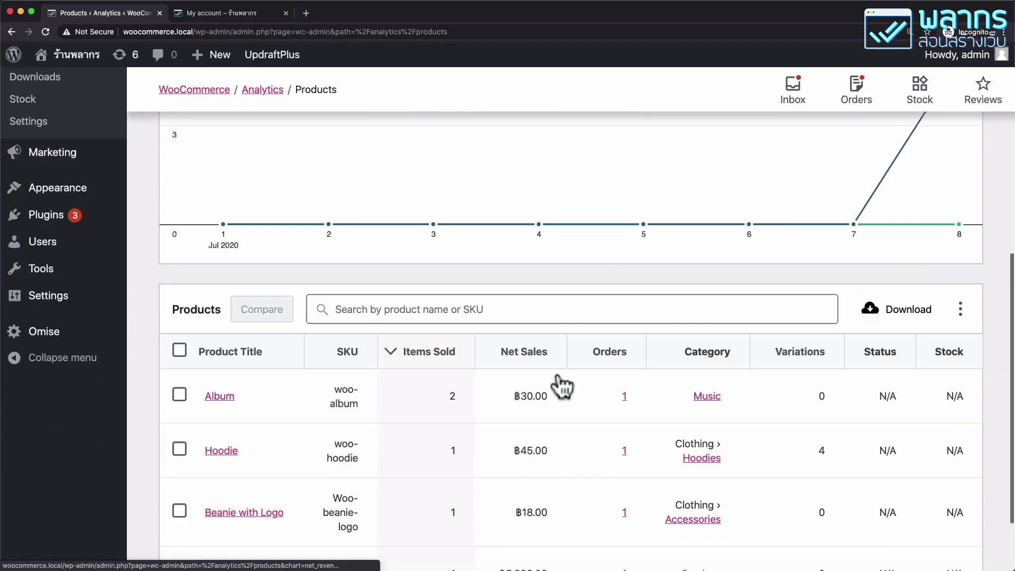
scroll(562, 386, "down", 3)
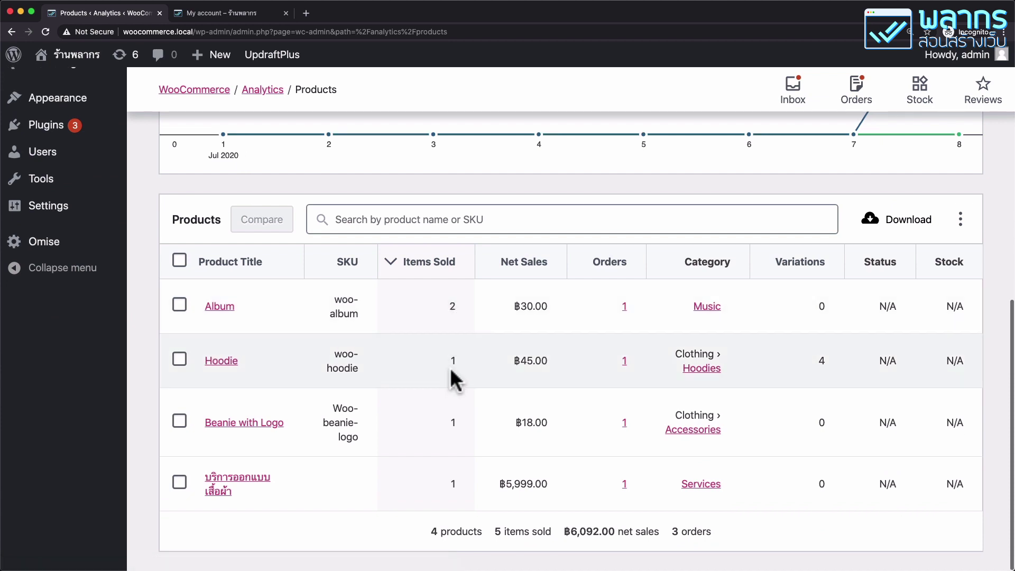
scroll(473, 377, "up", 5)
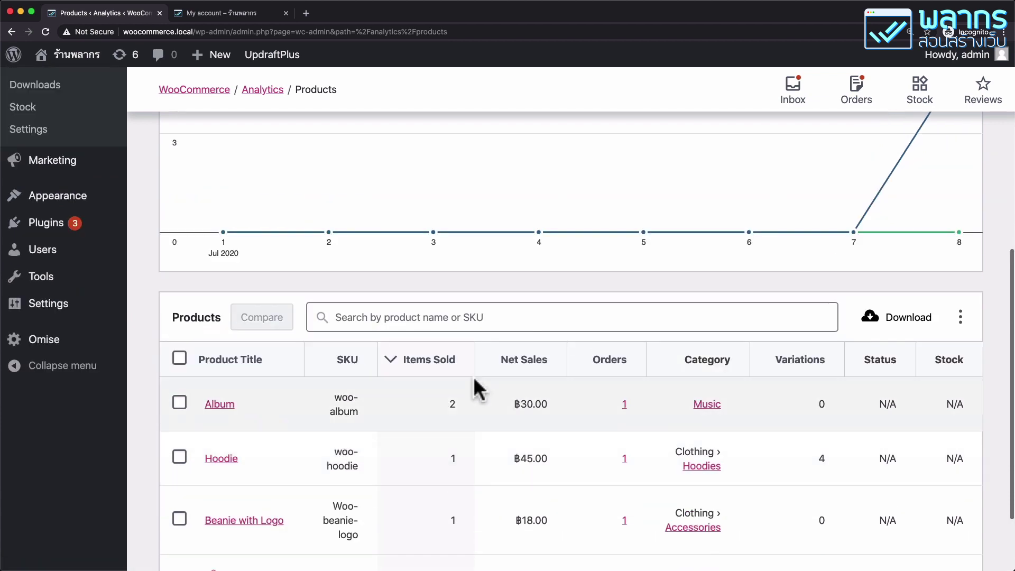
scroll(474, 379, "up", 1)
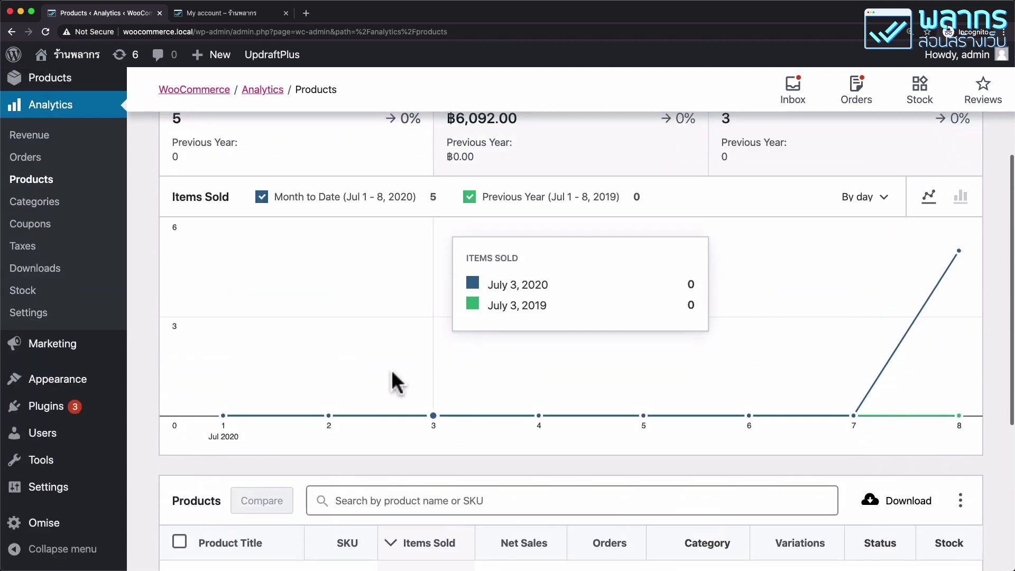
scroll(417, 362, "up", 1)
scroll(420, 370, "up", 4)
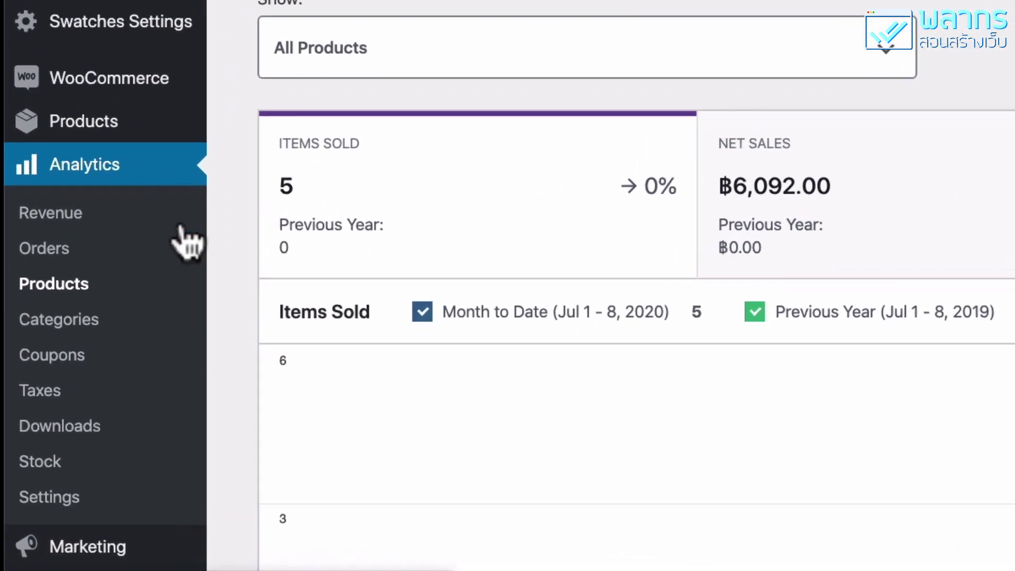
- Open the Categories report in Analytics and examine its summary figures, items sold chart and category table
left_click(152, 323)
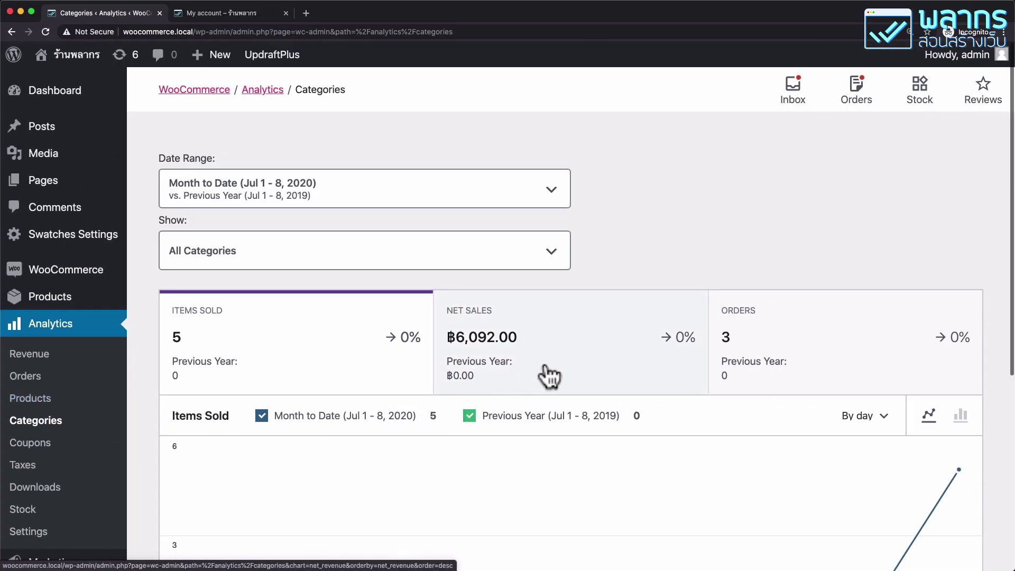
scroll(549, 377, "down", 6)
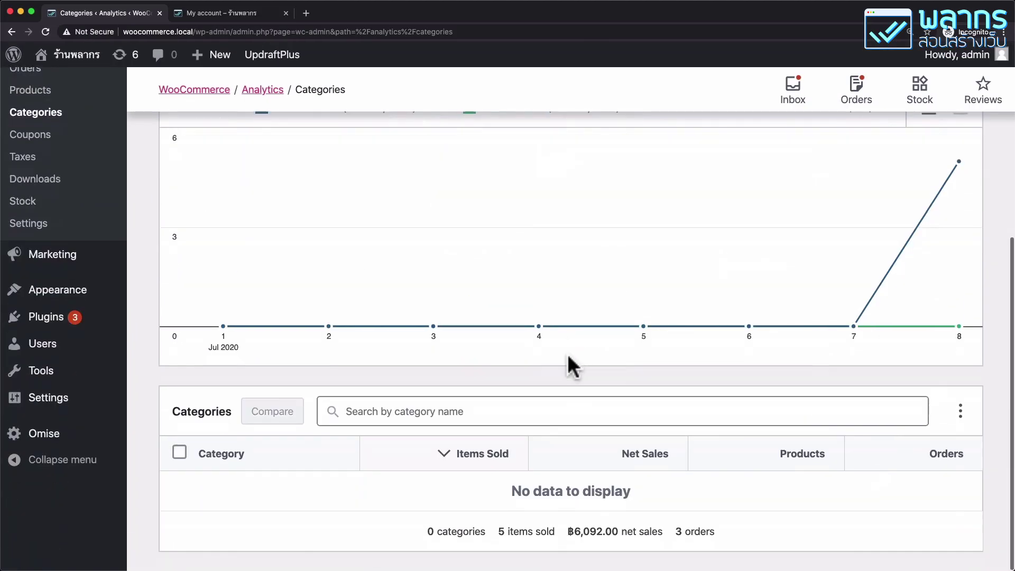
scroll(567, 354, "up", 5)
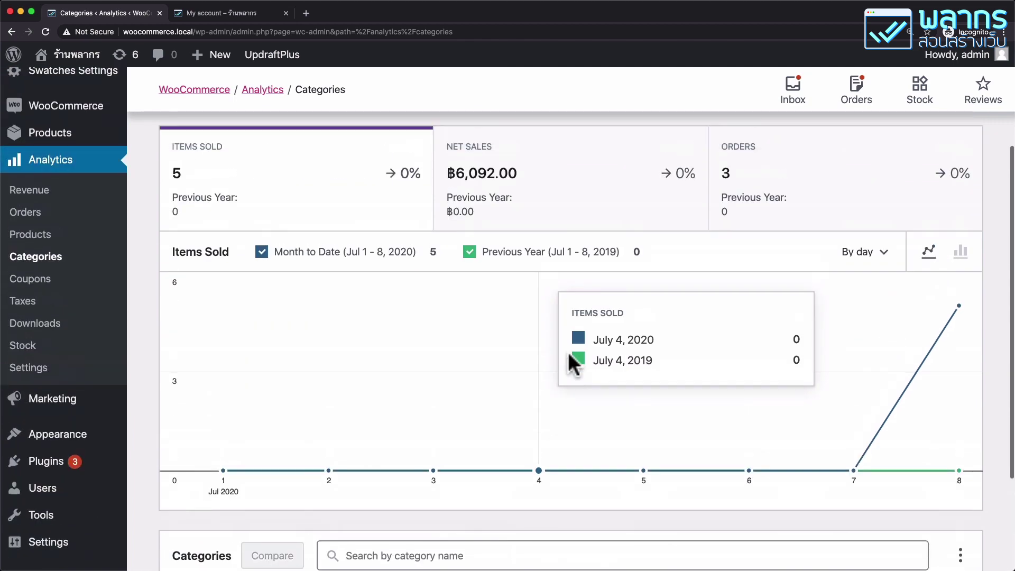
scroll(568, 351, "up", 2)
scroll(567, 351, "down", 5)
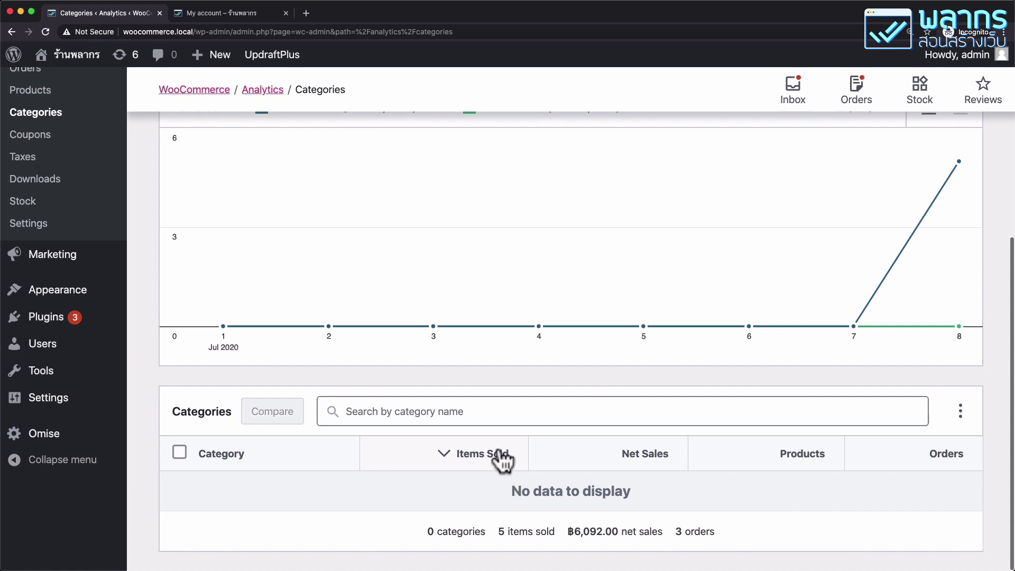
scroll(453, 365, "up", 5)
- Set the Categories report to show the Comparison view
left_click(392, 260)
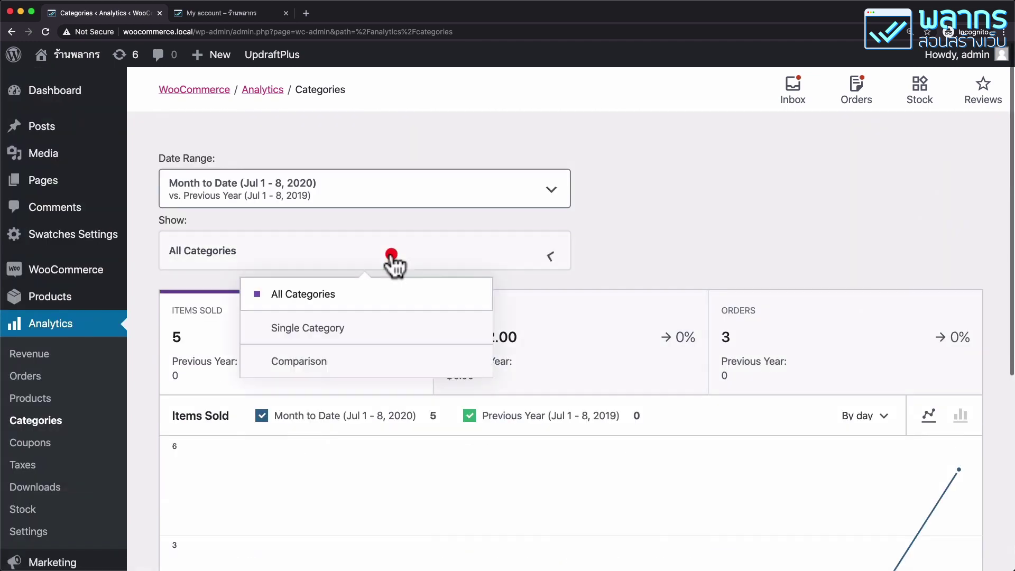
left_click(314, 364)
scroll(307, 349, "down", 1)
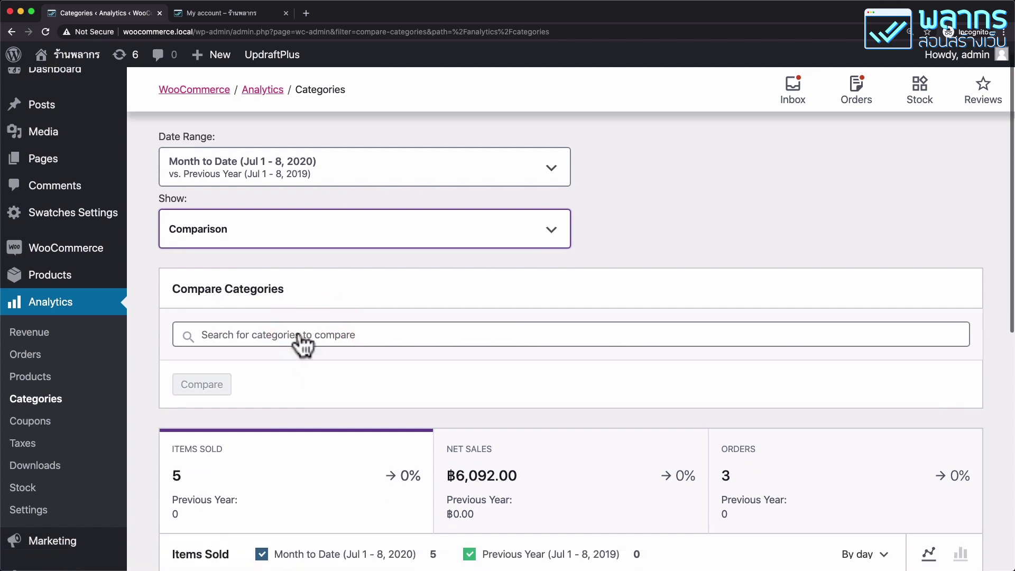
left_click(299, 334)
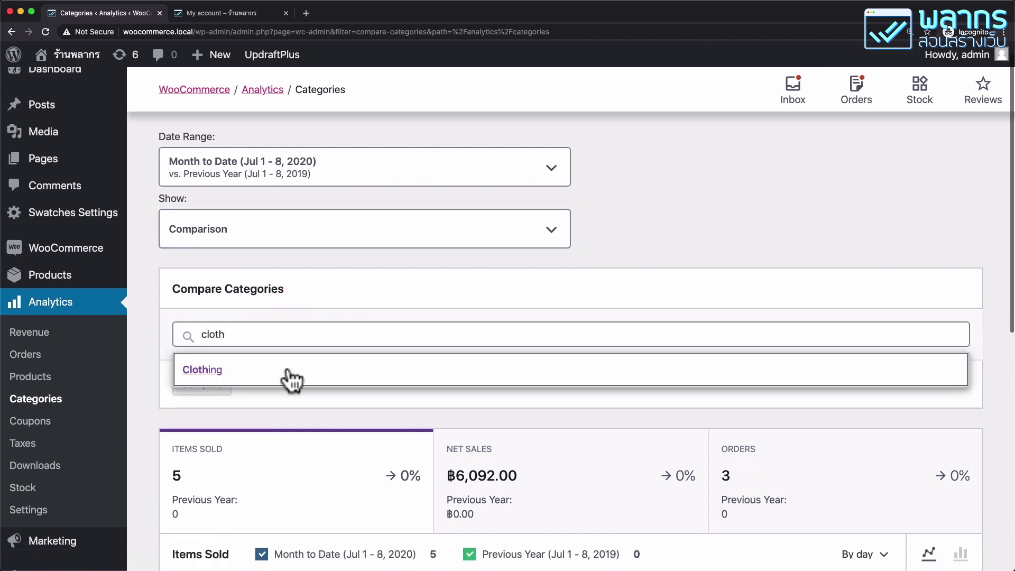
left_click(288, 369)
left_click(398, 335)
type("a")
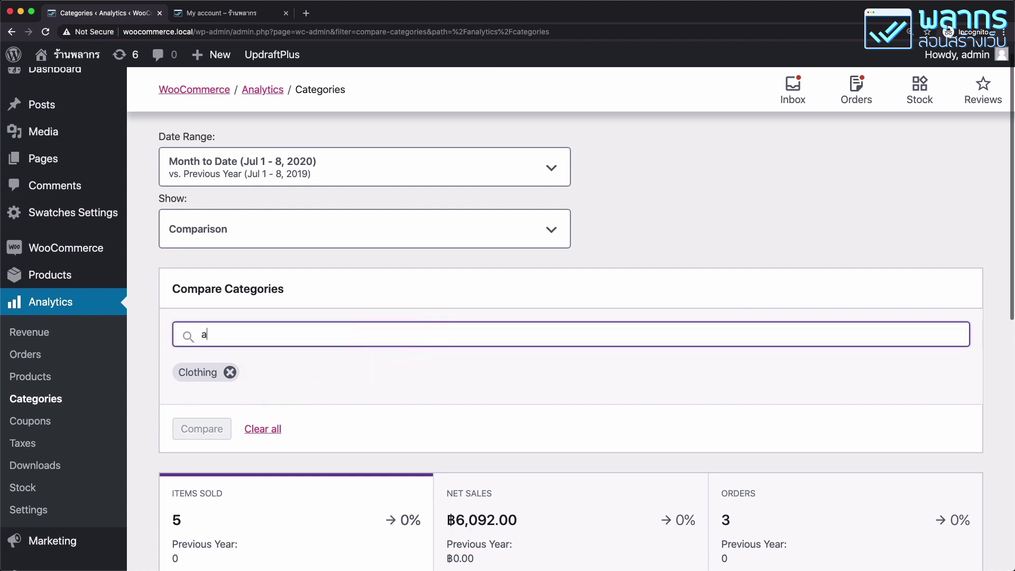
key("BackSpace")
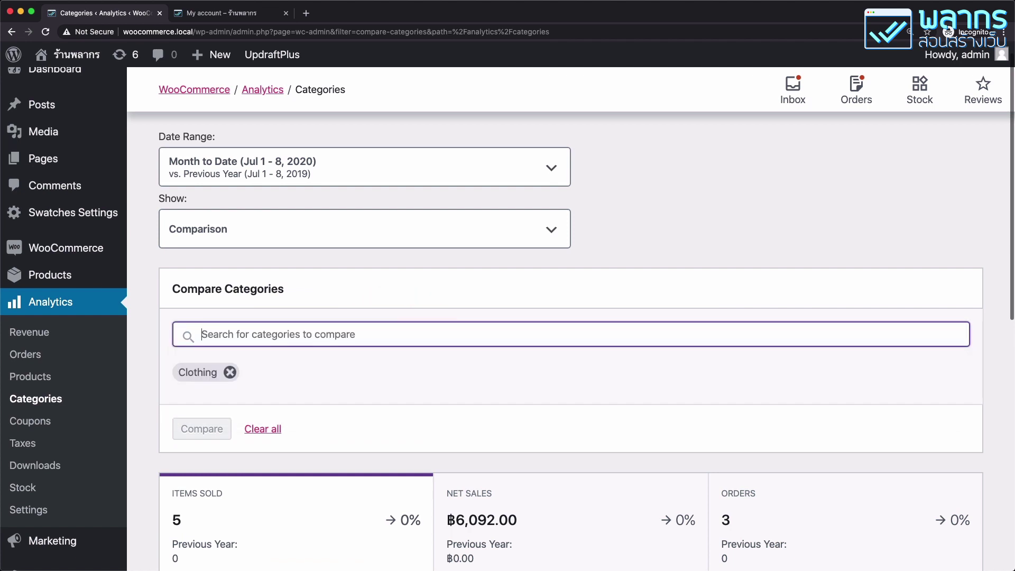
type("un")
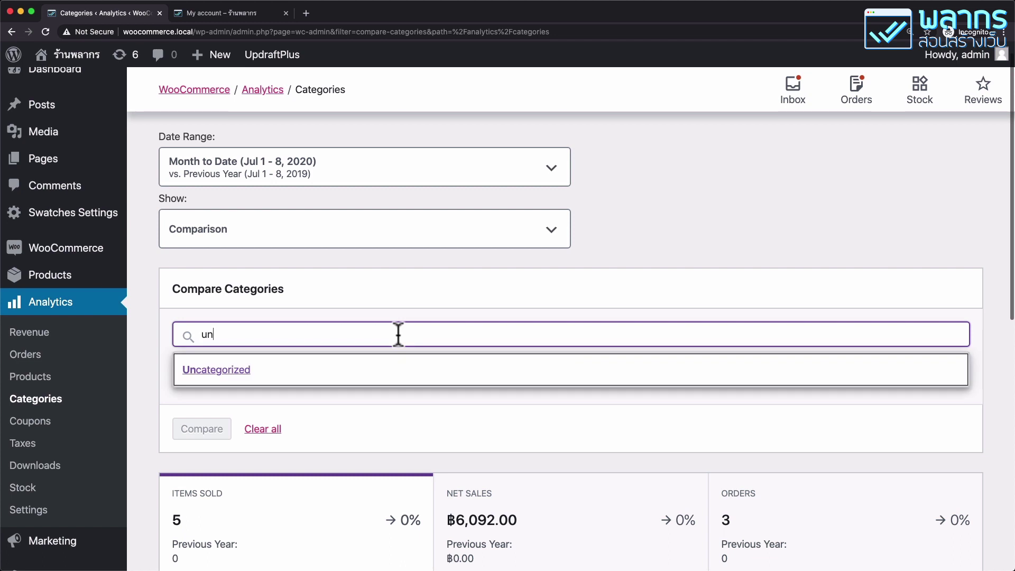
key("BackSpace")
key("BackSpace")
type("a")
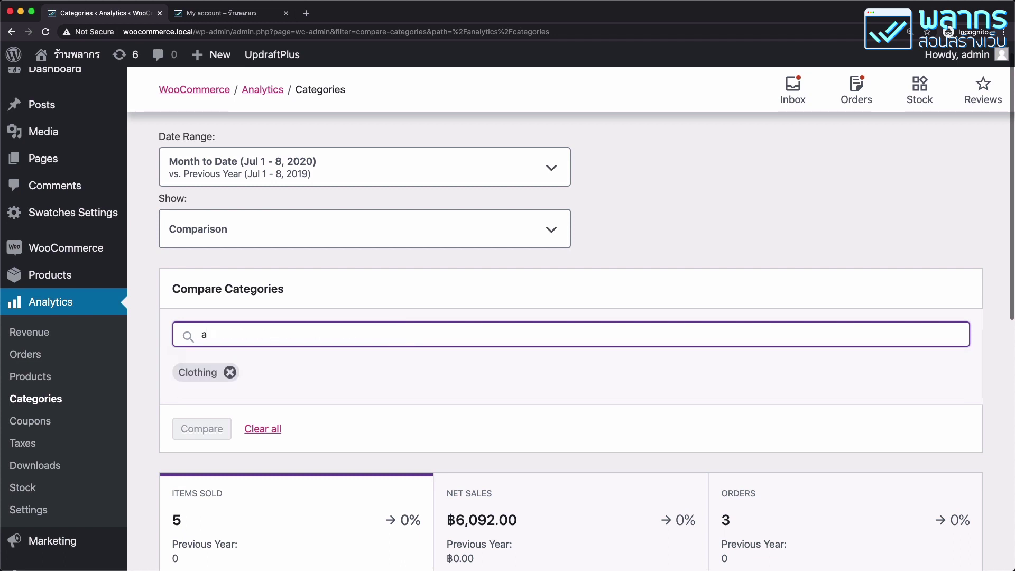
type("l")
key("BackSpace")
key("BackSpace")
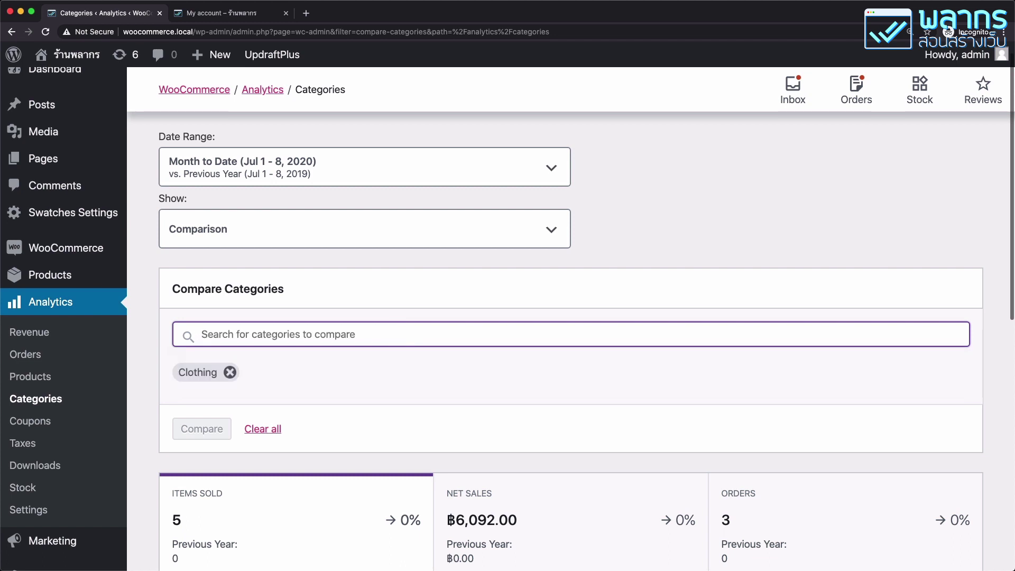
type("song")
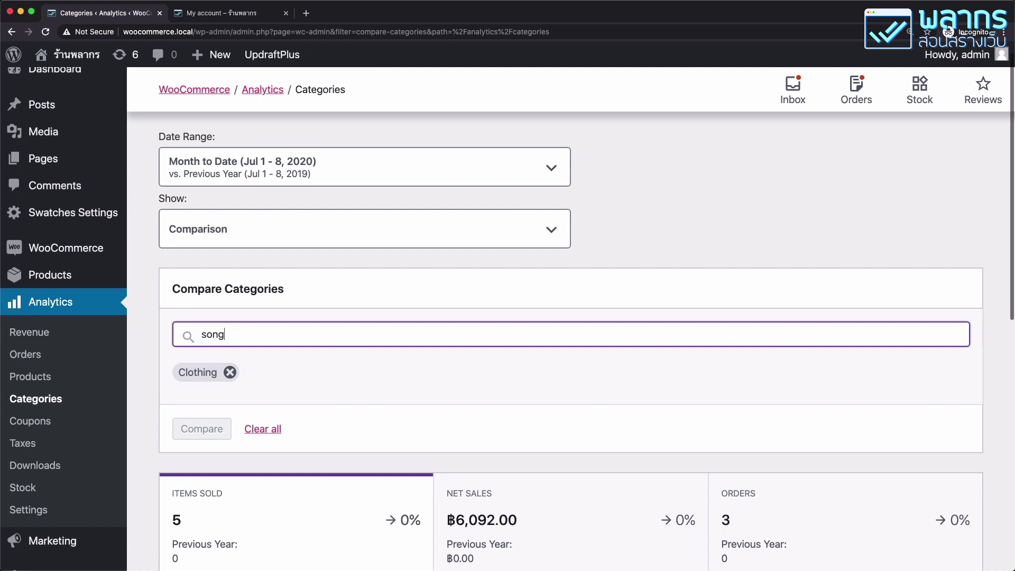
key("BackSpace")
key("BackSpace")
key("BackSpace")
key("BackSpace")
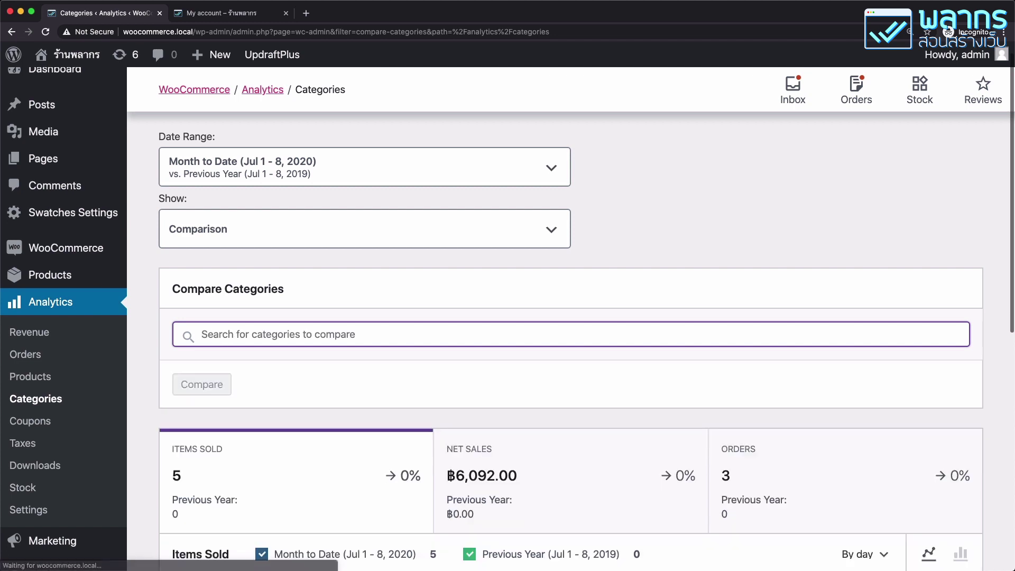
- Add the Hoodies and Accessories categories to the comparison and compare them
type("hood")
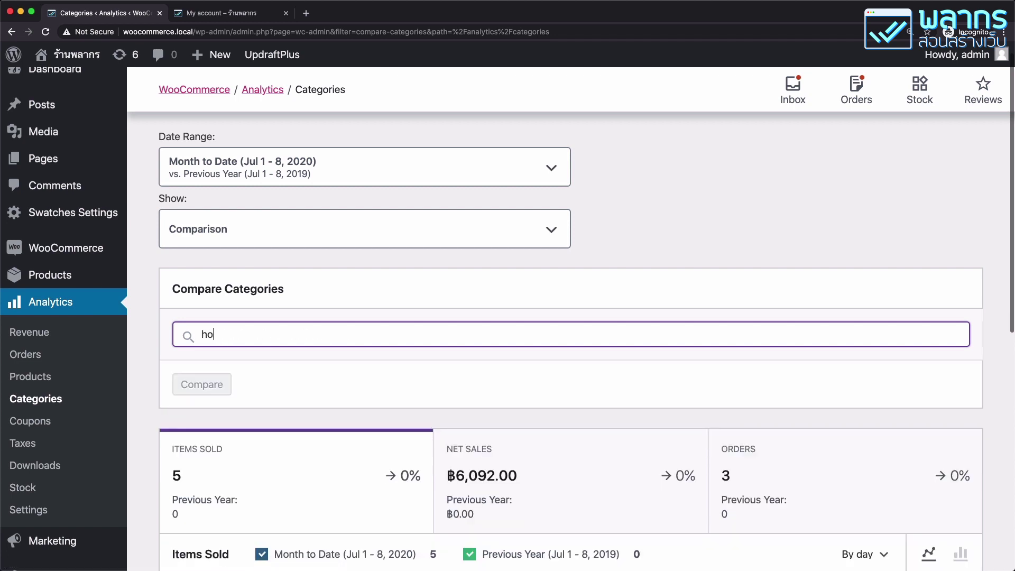
left_click(394, 377)
left_click(403, 333)
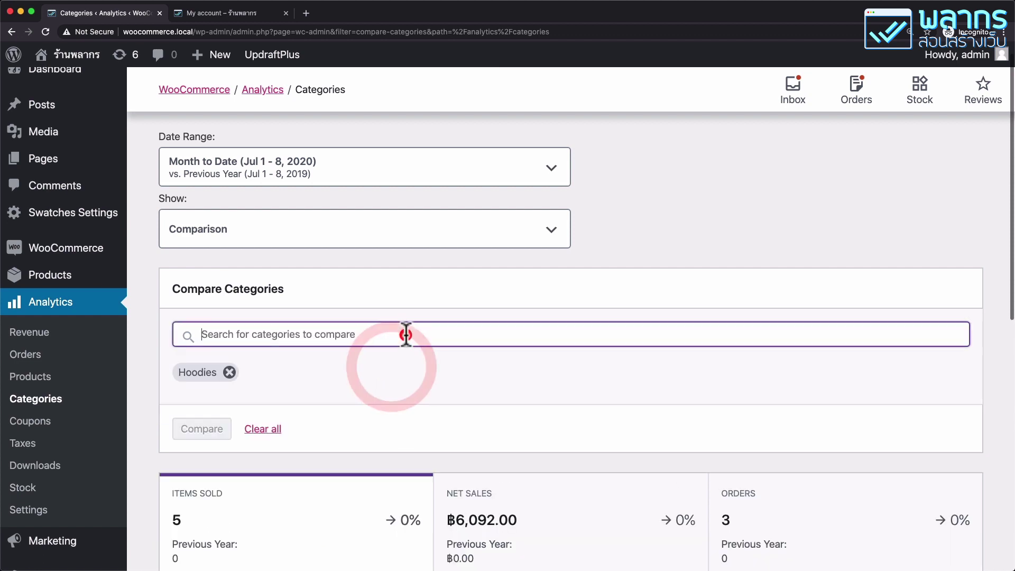
type("acce")
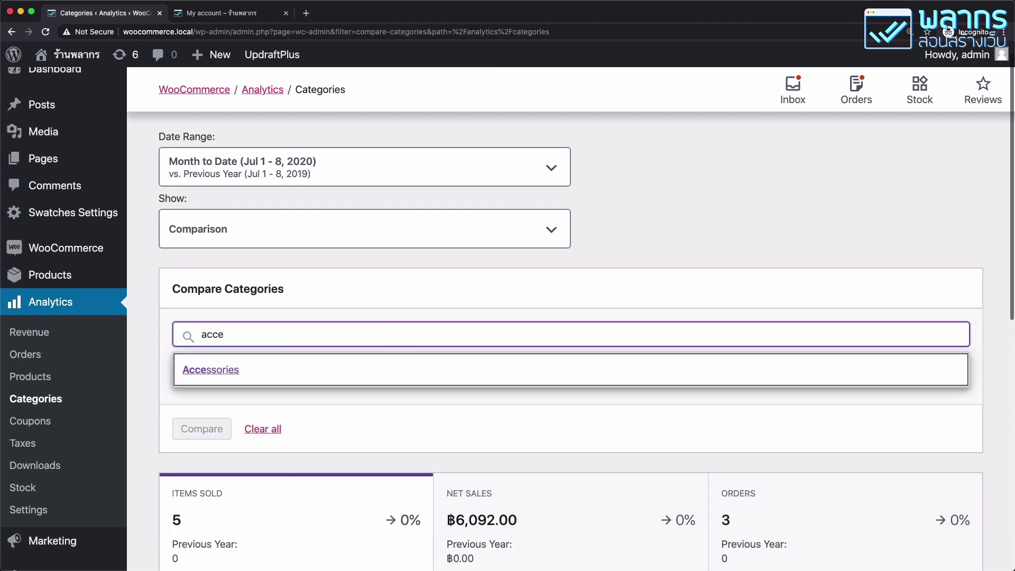
left_click(349, 373)
left_click(212, 429)
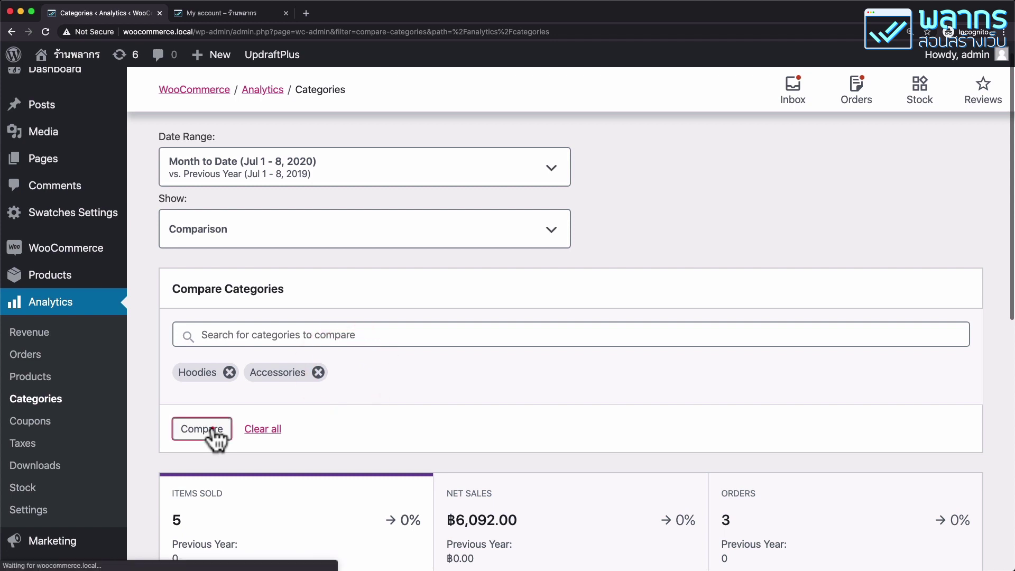
- Review the Hoodies and Accessories comparison in the summary figures, items sold chart and category table
scroll(513, 352, "down", 6)
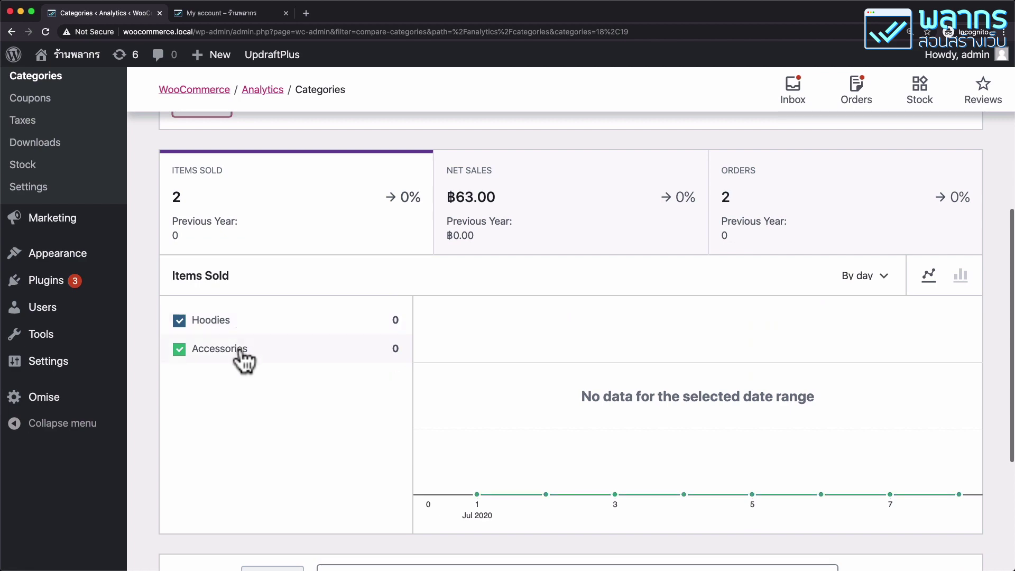
scroll(423, 307, "down", 4)
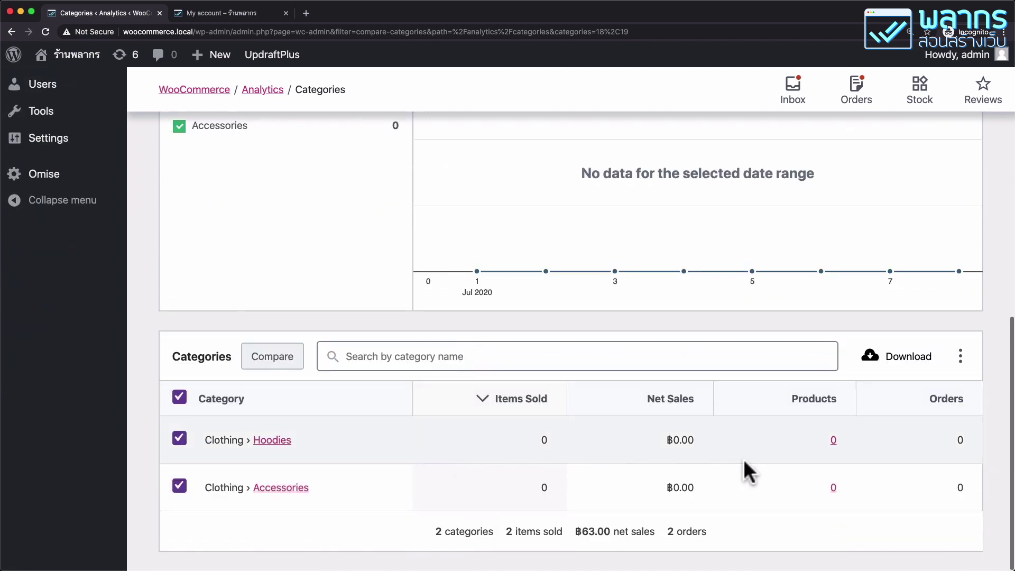
scroll(537, 312, "up", 3)
scroll(537, 307, "up", 3)
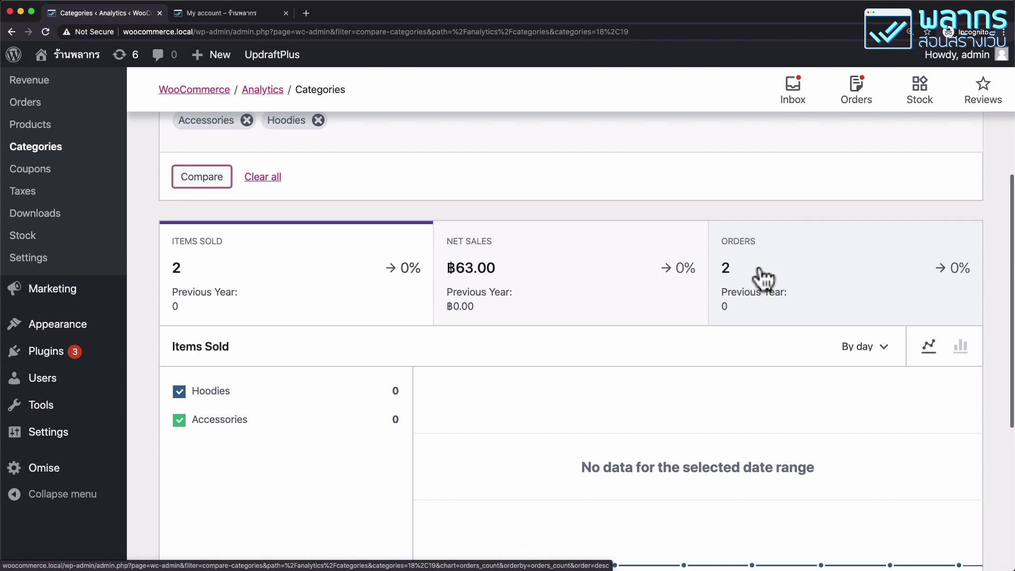
scroll(761, 278, "up", 3)
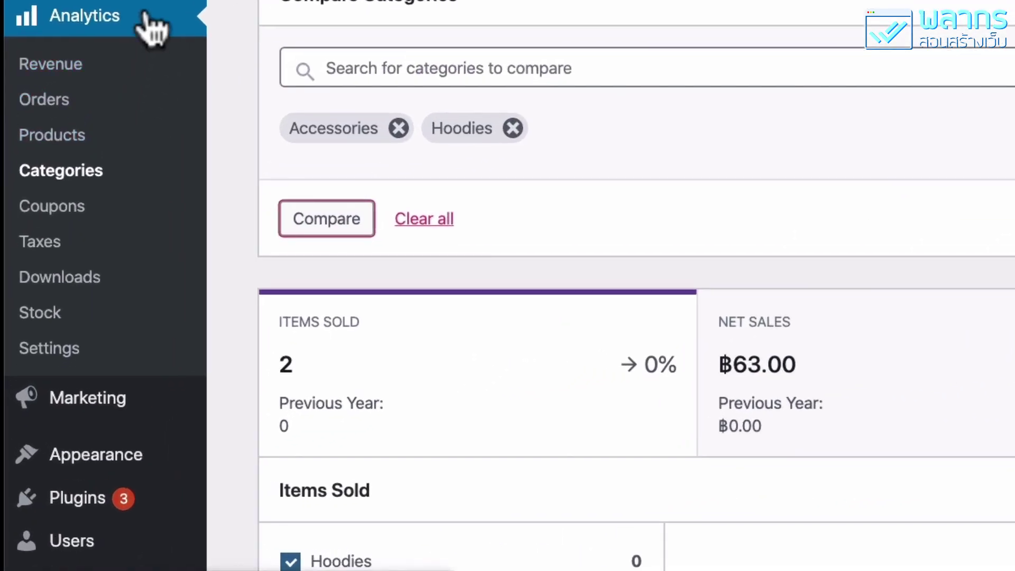
- Open the Revenue report in Analytics and display its Gross Sales chart as a bar chart
left_click(138, 69)
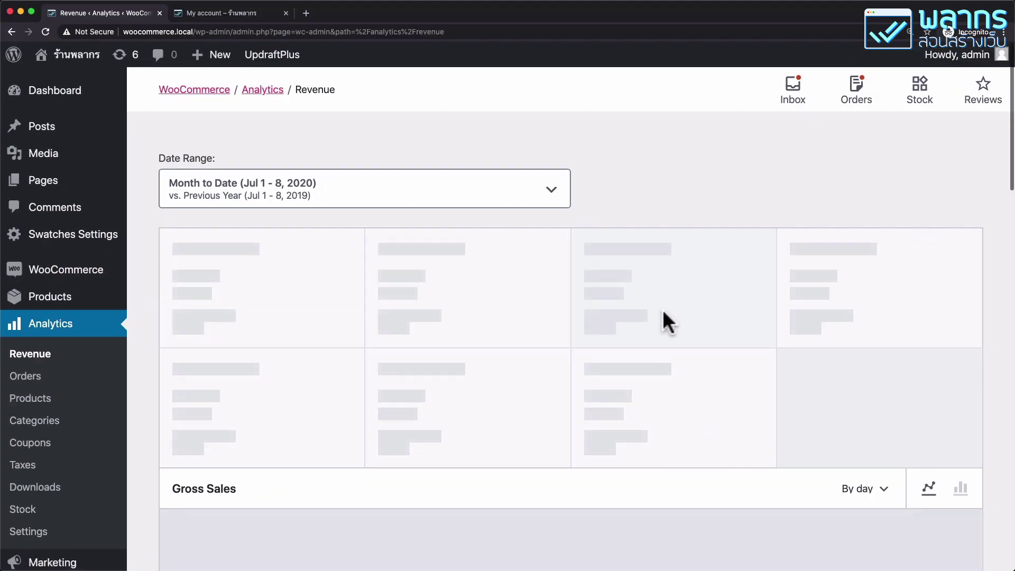
scroll(951, 317, "down", 2)
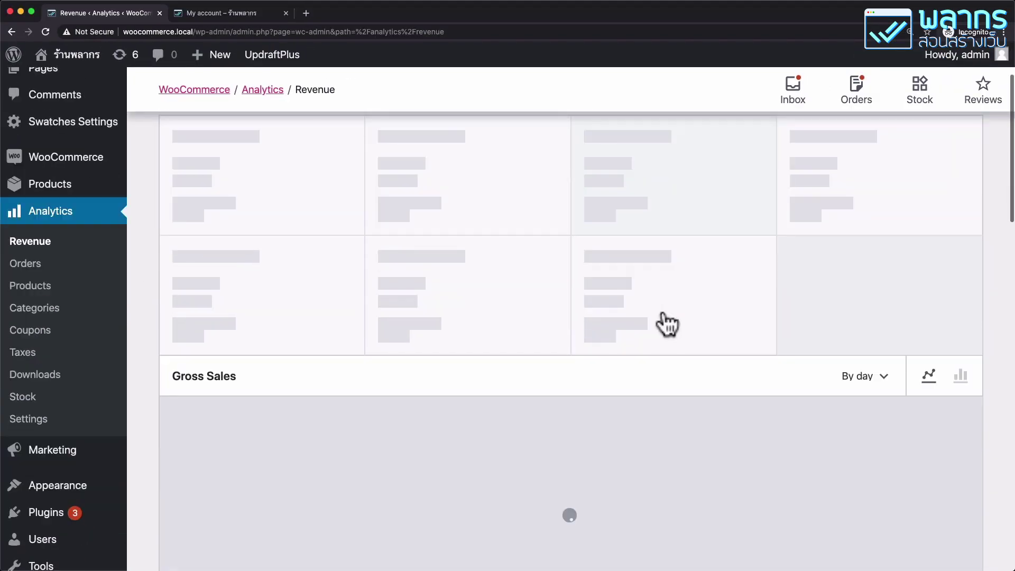
scroll(668, 324, "down", 2)
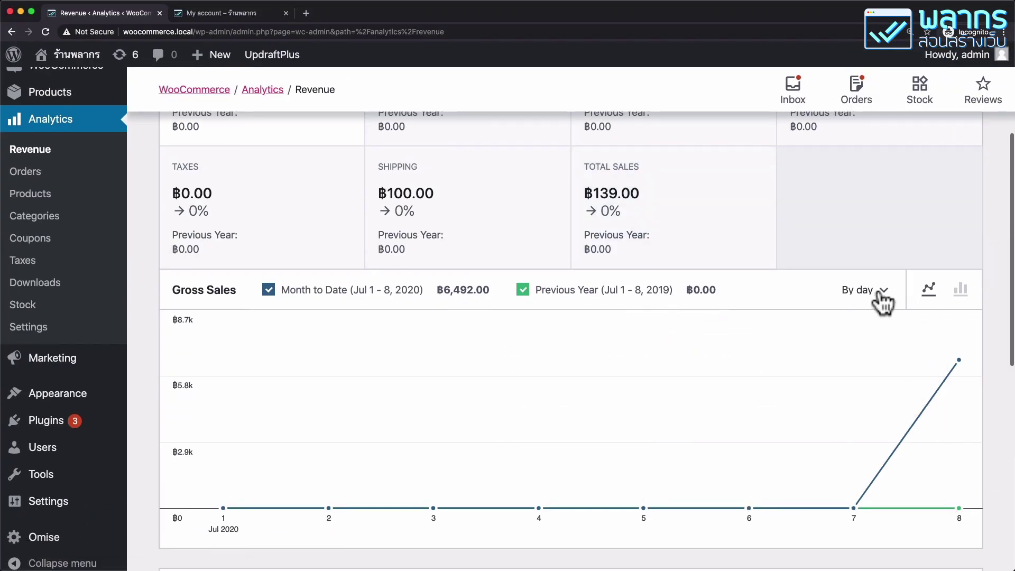
left_click(880, 295)
left_click(784, 296)
left_click(963, 299)
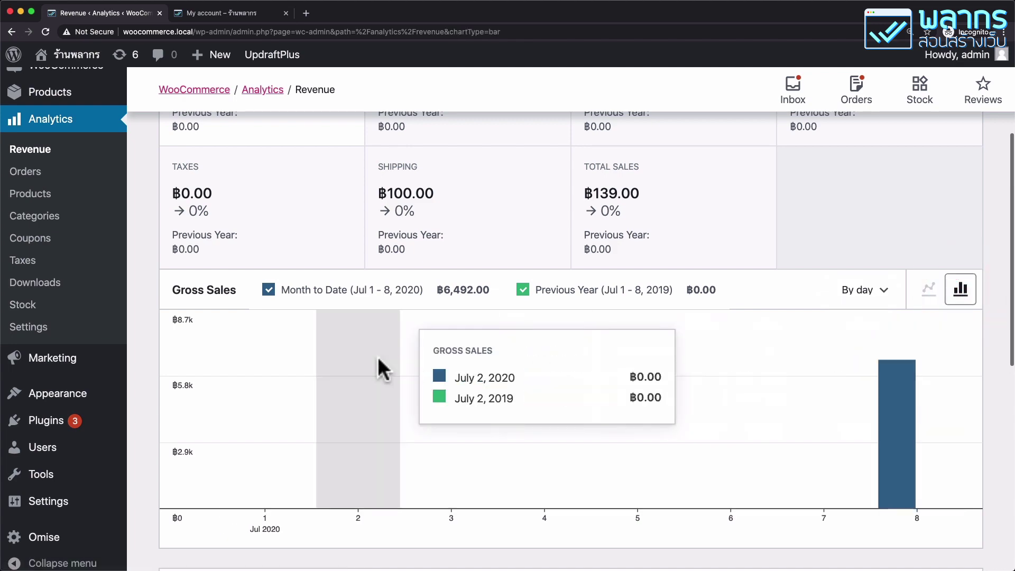
- Set the Revenue report's date range to Year to Date and update the report
scroll(377, 356, "up", 5)
left_click(279, 196)
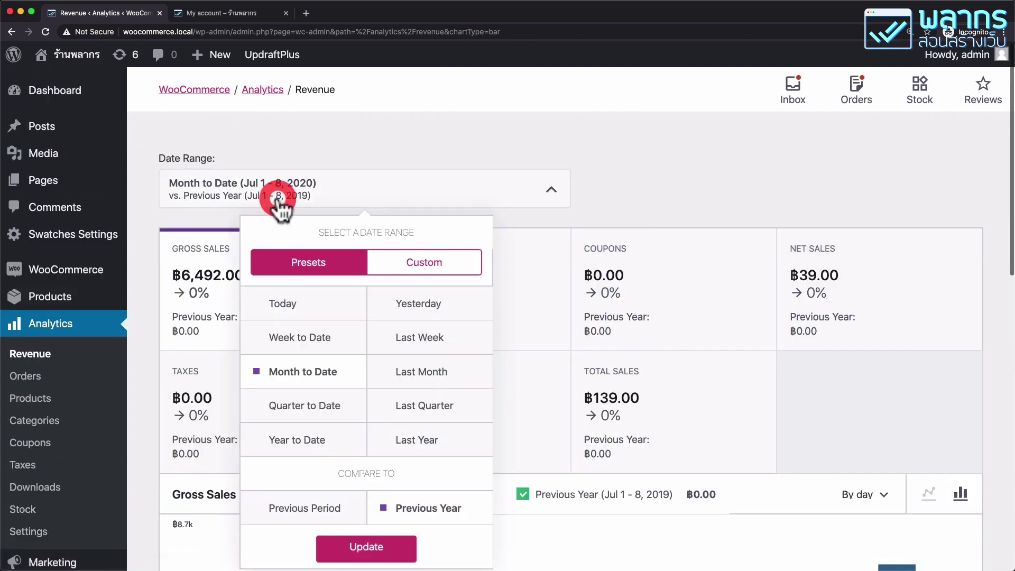
left_click(294, 441)
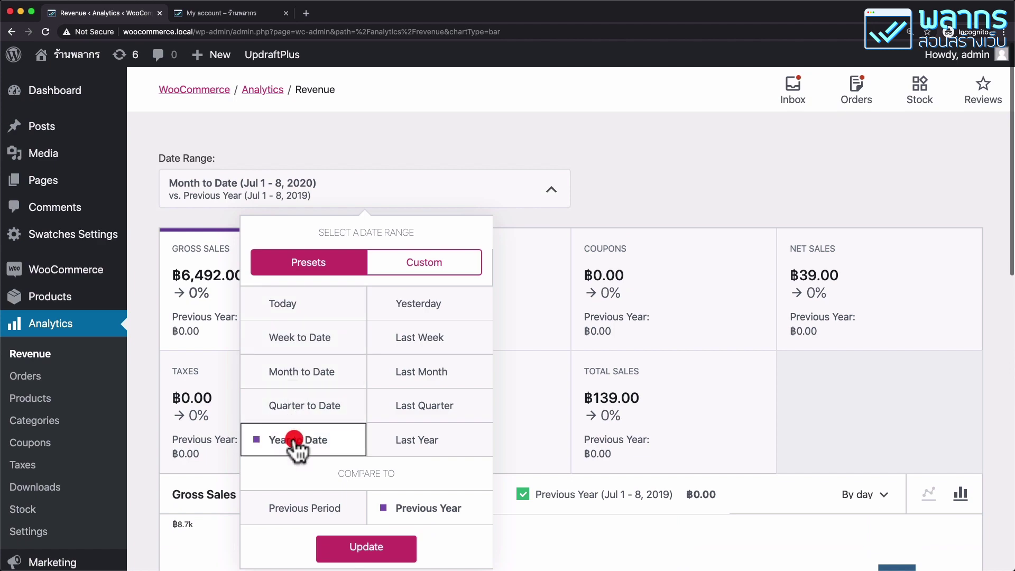
left_click(366, 550)
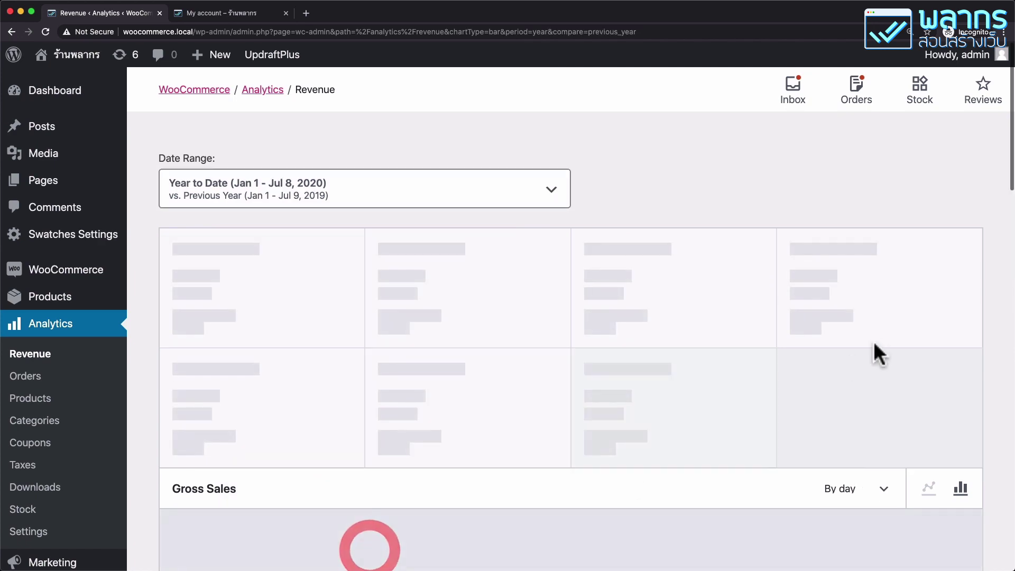
- Check the Gross Sales chart's interval options, switch it to a line chart and review the revenue summary figures
scroll(879, 341, "down", 5)
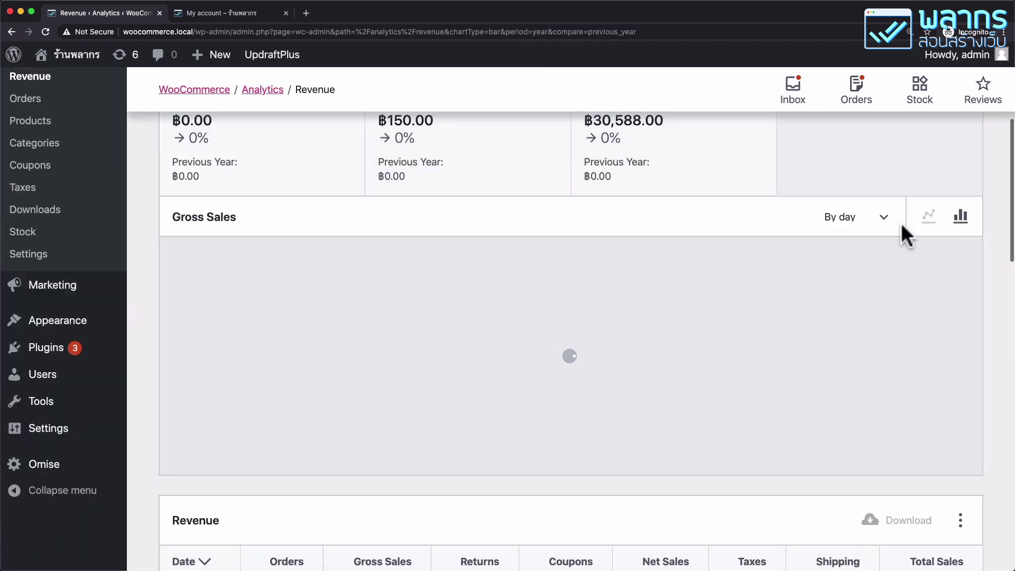
left_click(864, 222)
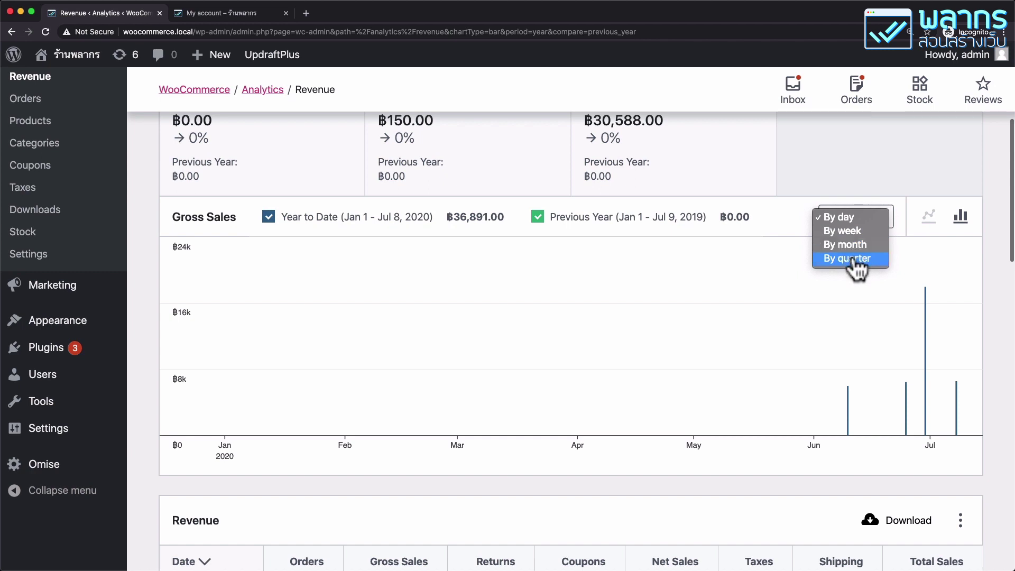
left_click(877, 177)
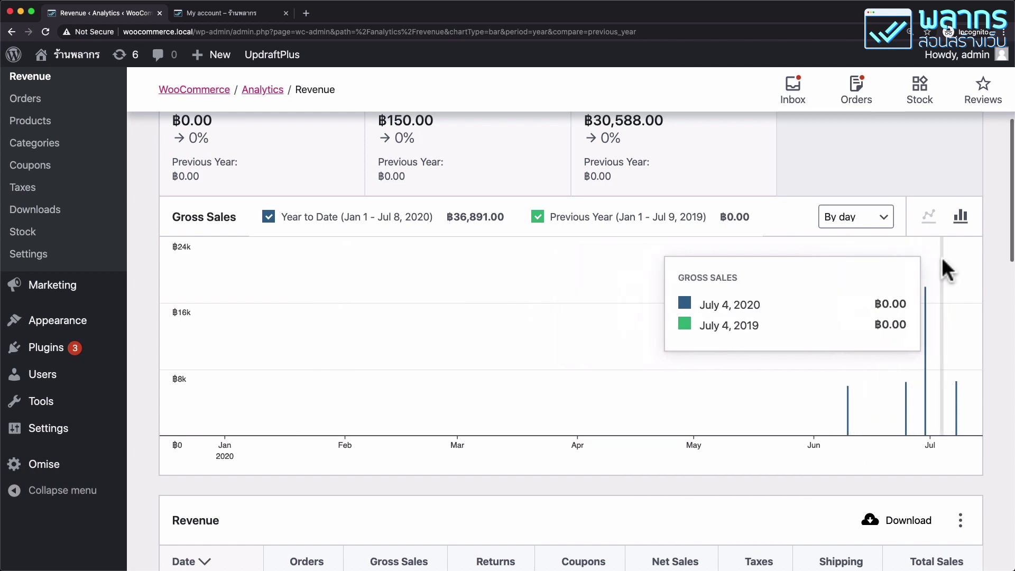
left_click(930, 218)
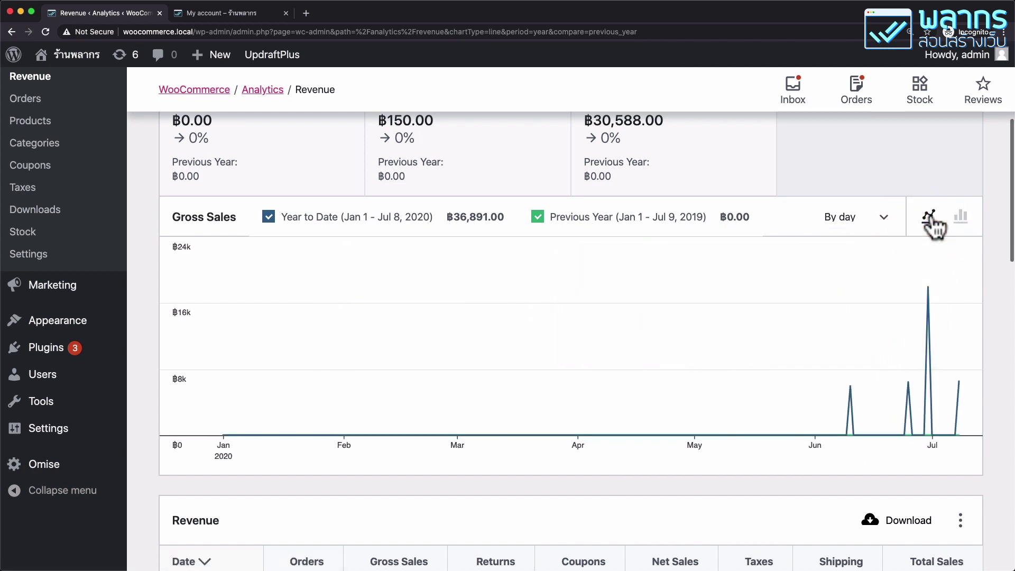
scroll(856, 323, "up", 4)
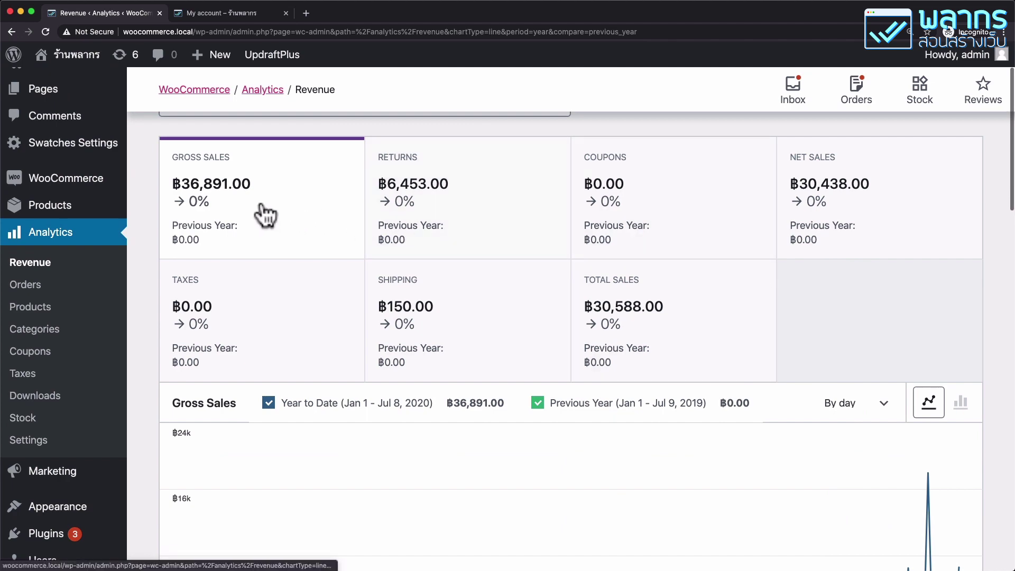
scroll(635, 306, "up", 1)
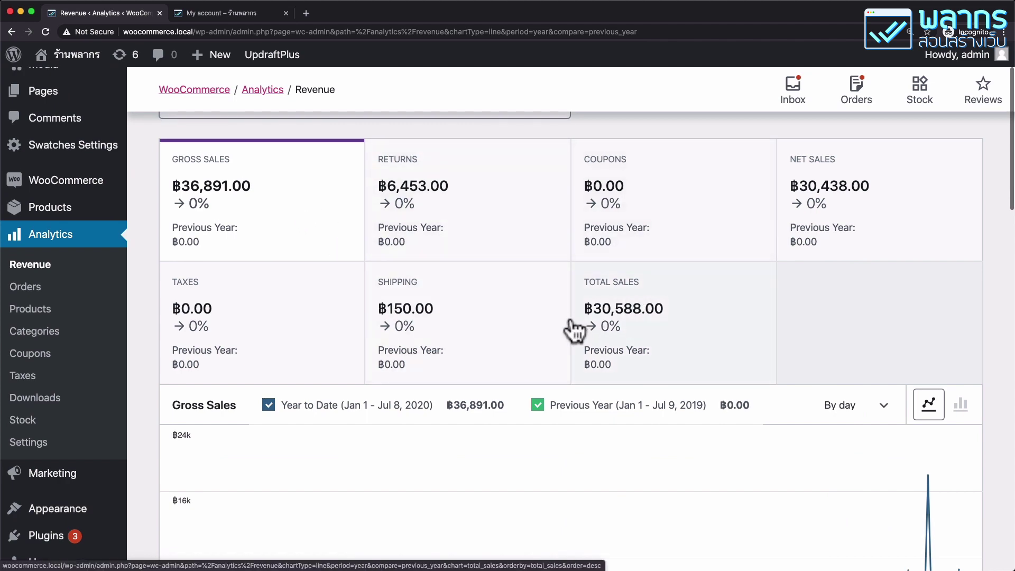
- Review the Revenue report's daily revenue table and Gross Sales chart for the year to date
scroll(574, 330, "down", 10)
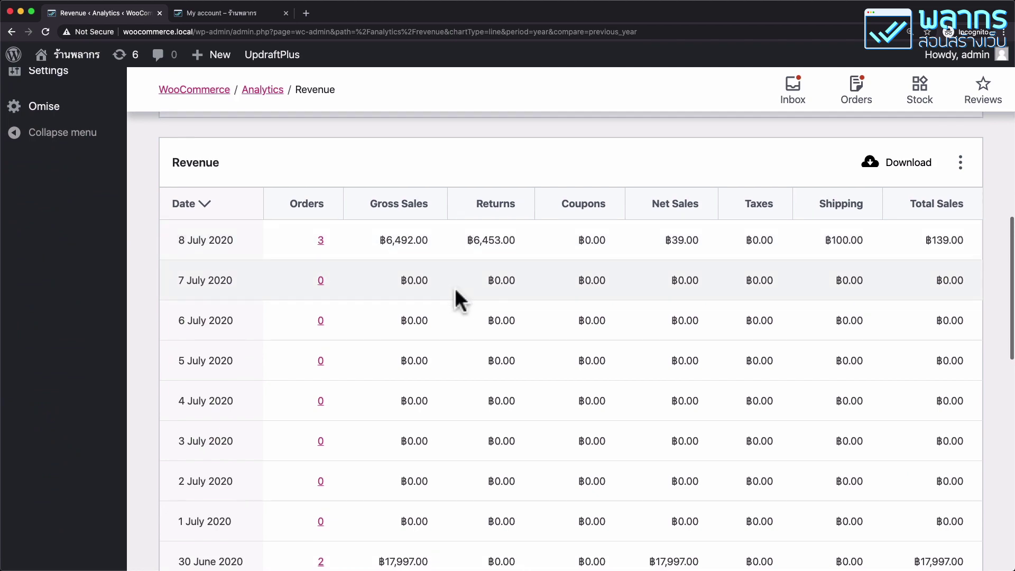
scroll(455, 288, "down", 10)
scroll(300, 322, "up", 15)
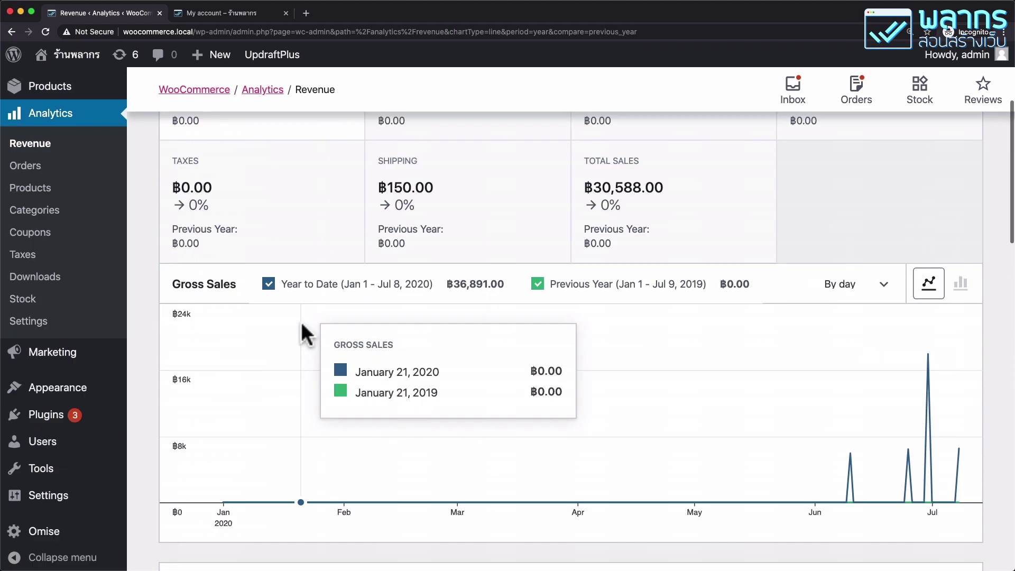
scroll(300, 322, "up", 2)
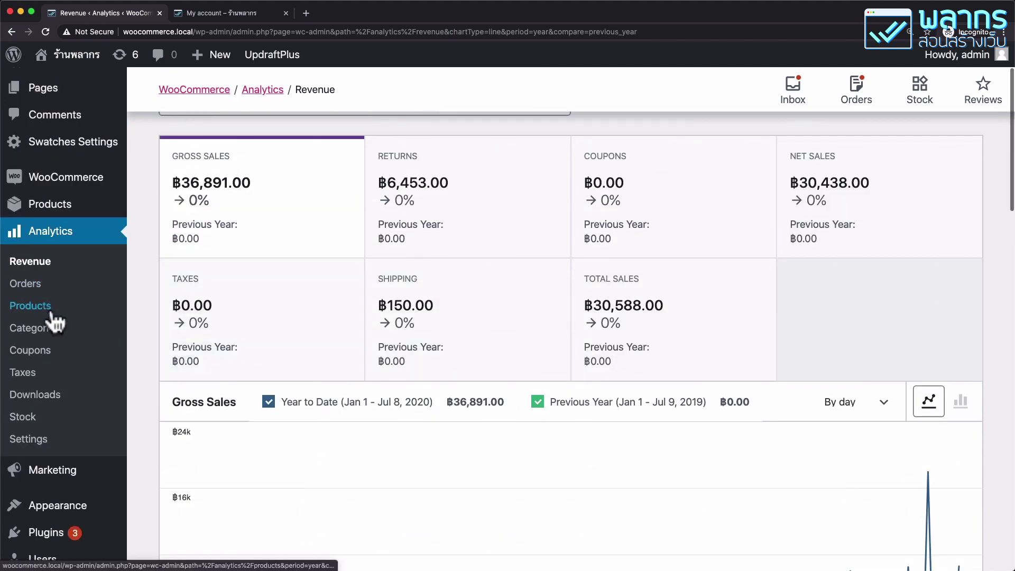
- Open the Products report in Analytics and examine its summary figures and per-product sales table
left_click(85, 312)
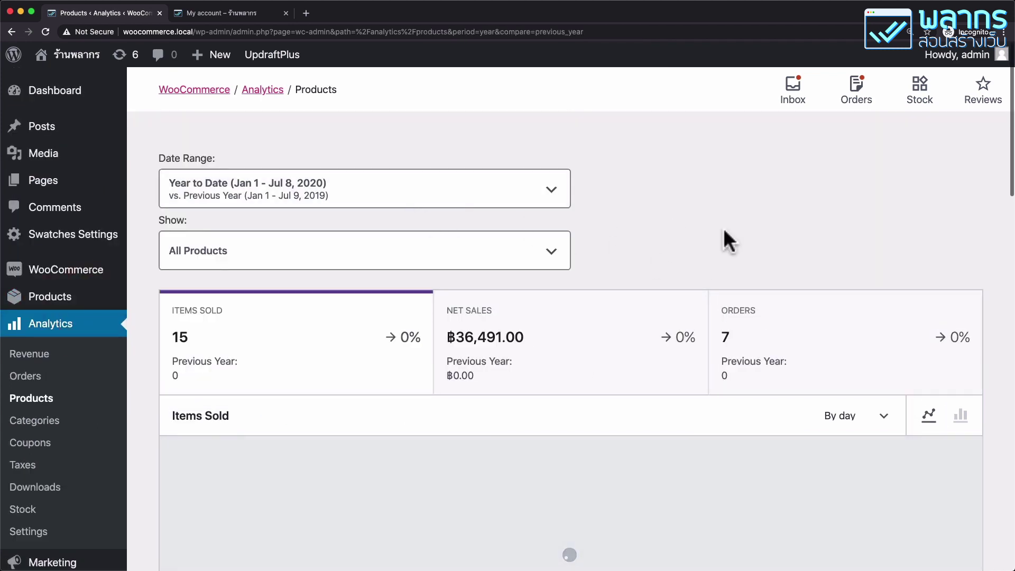
scroll(661, 254, "down", 3)
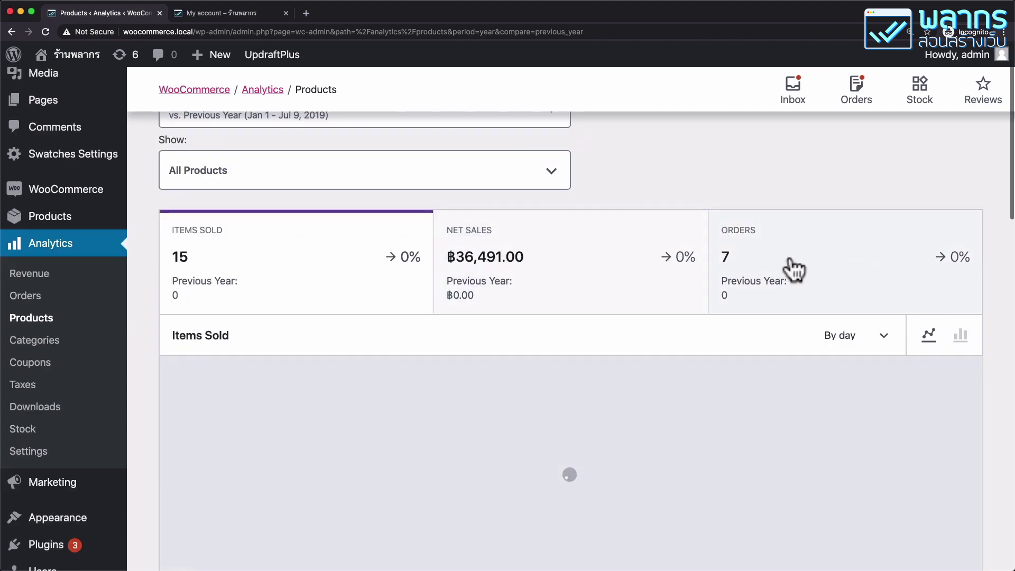
scroll(408, 286, "down", 15)
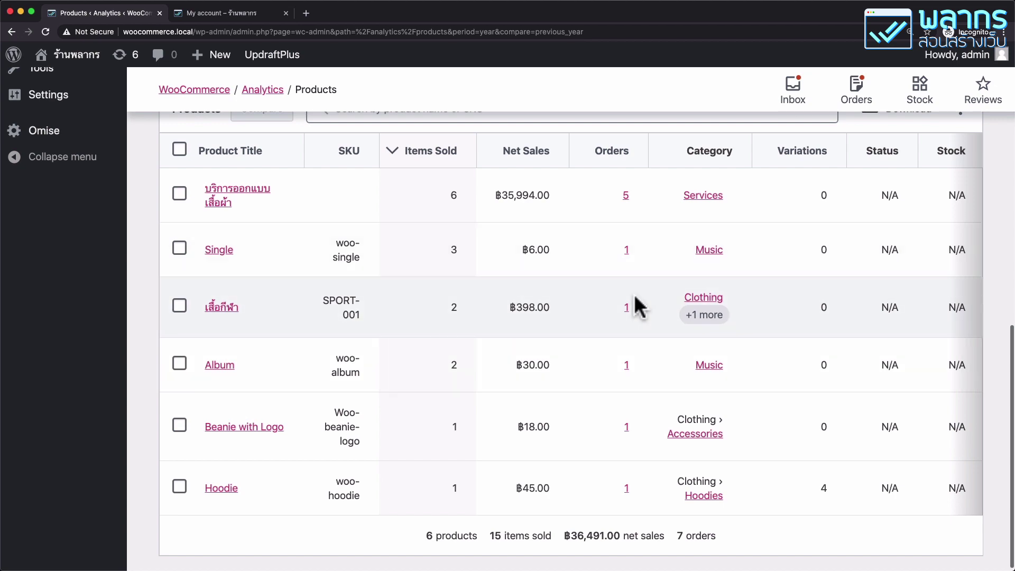
scroll(392, 271, "up", 10)
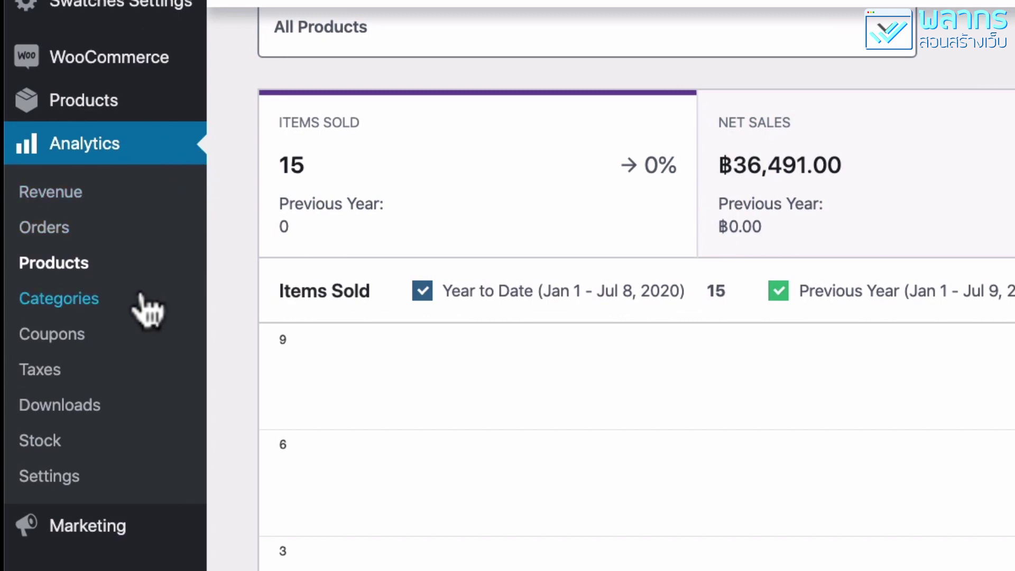
- Open the Categories report in Analytics and set it to show a Comparison
left_click(143, 298)
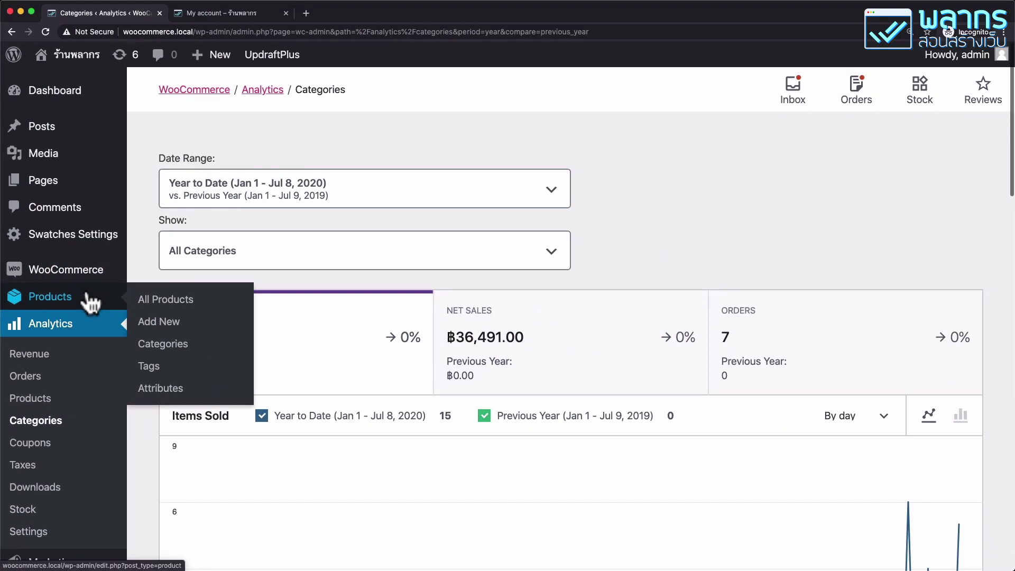
left_click(355, 264)
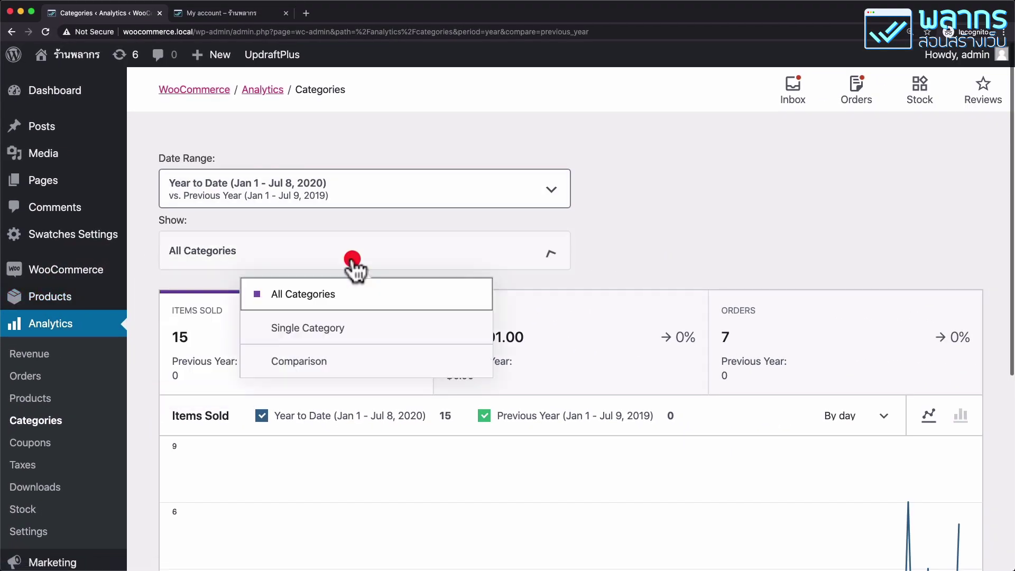
left_click(347, 361)
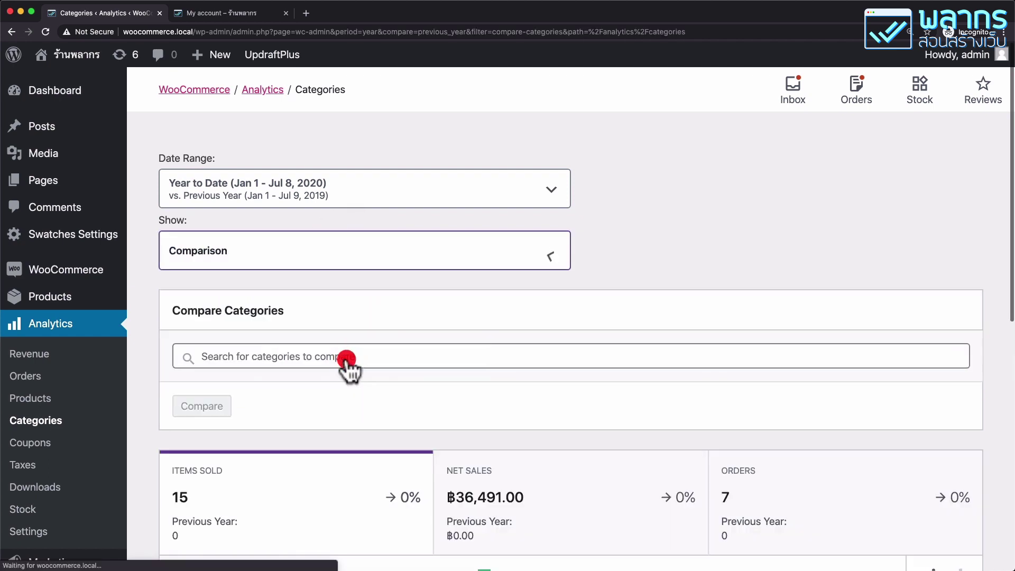
- Add the Music and Clothing categories to the comparison and run it
left_click(273, 353)
type("music")
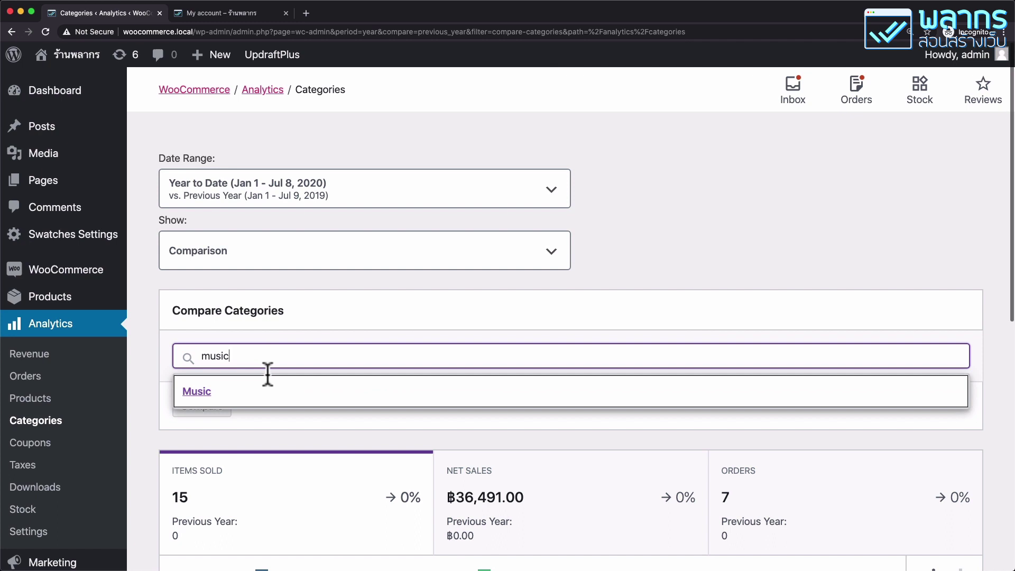
left_click(262, 385)
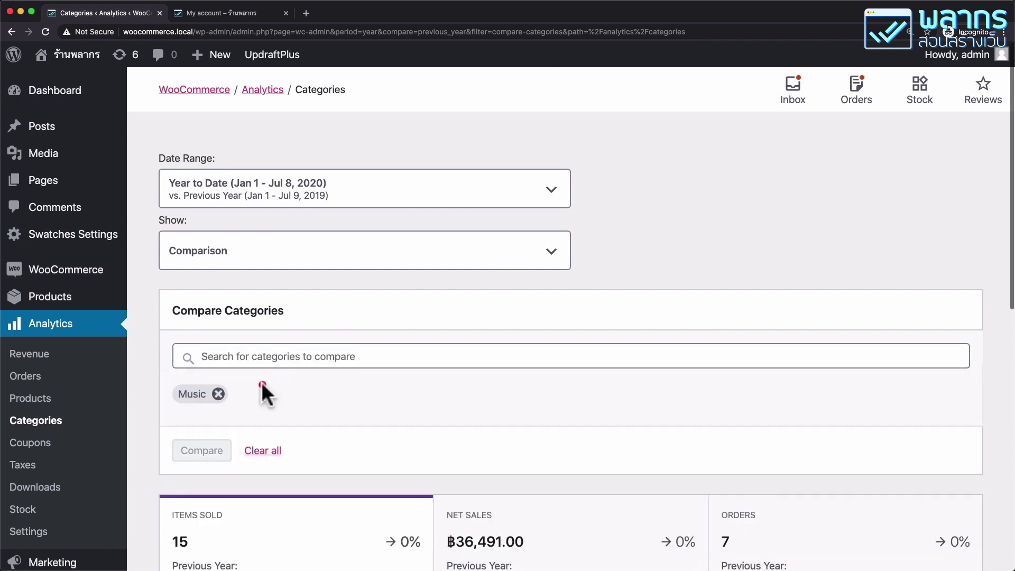
left_click(304, 356)
type("cloth")
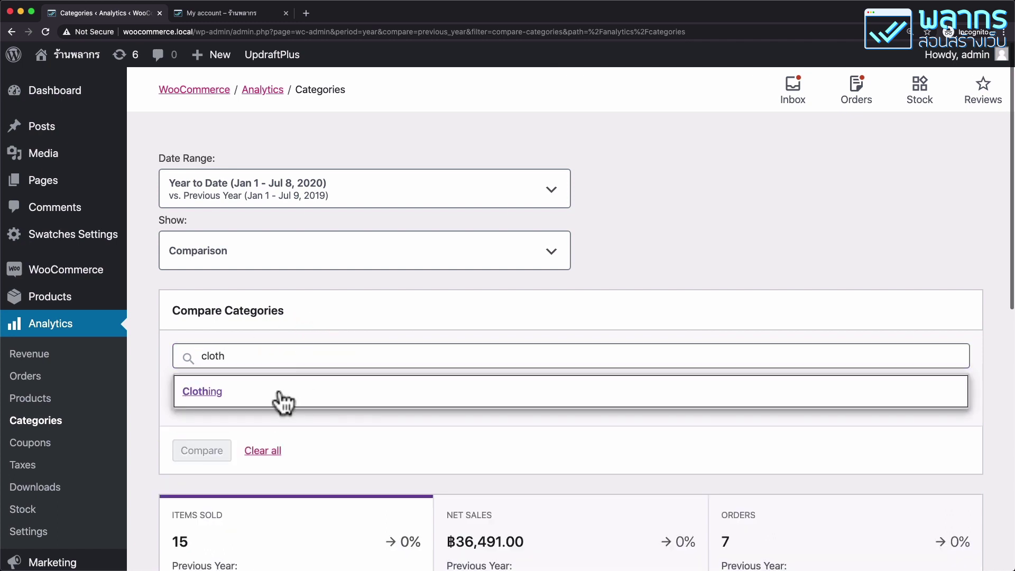
left_click(278, 393)
left_click(209, 451)
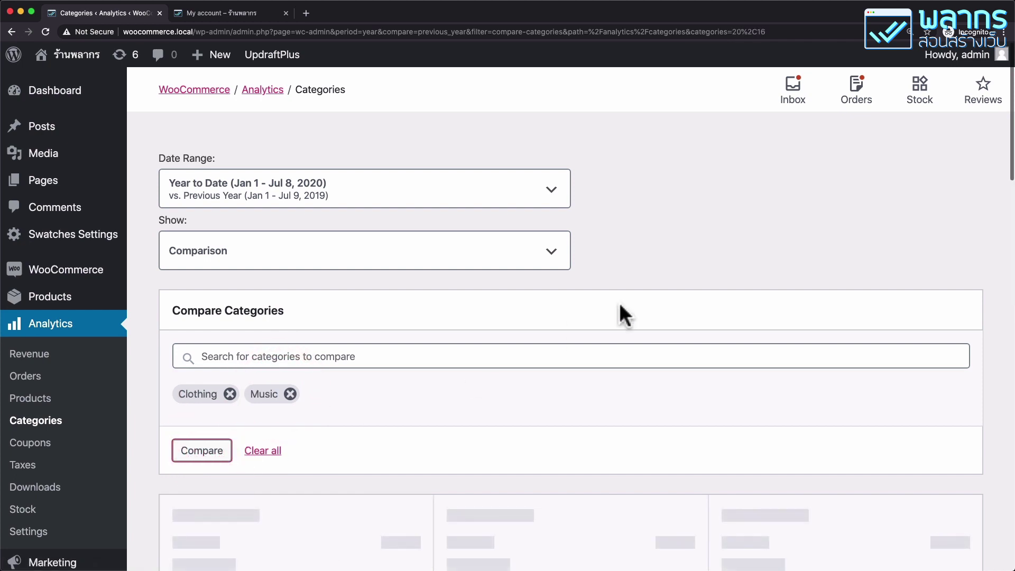
- Group the comparison's Items Sold chart by month, then change the interval to By quarter
scroll(620, 304, "down", 5)
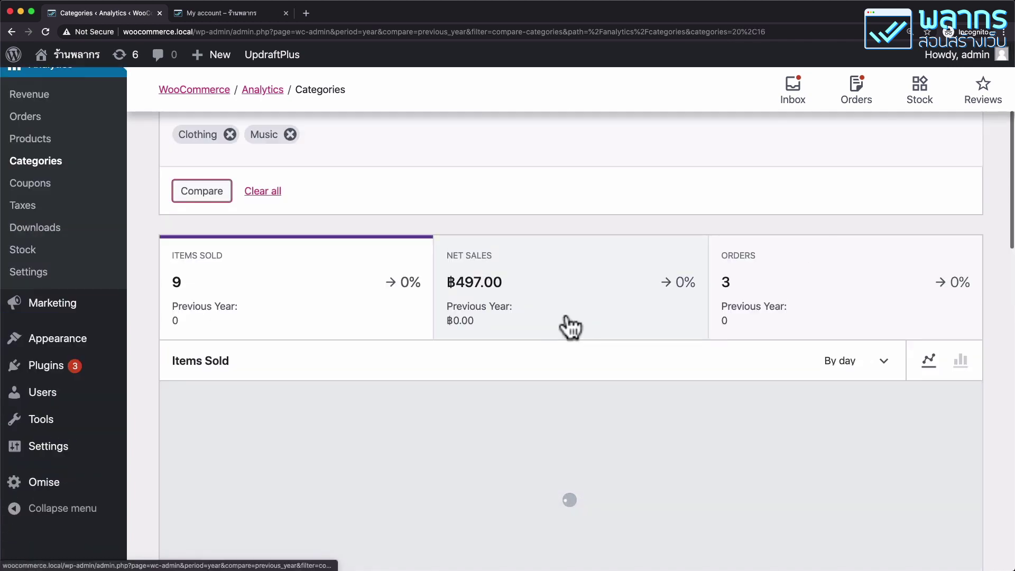
scroll(567, 317, "down", 4)
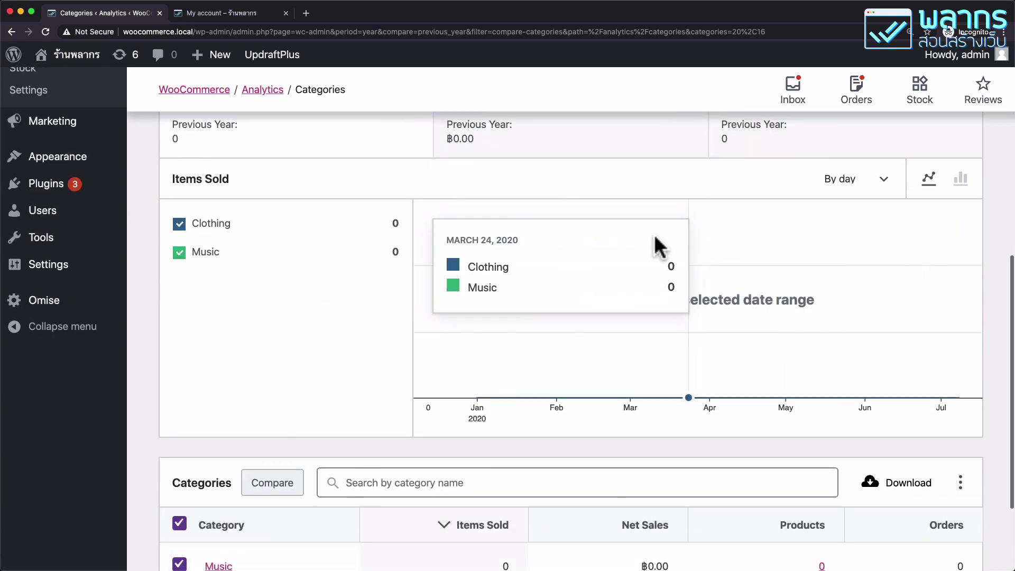
left_click(867, 181)
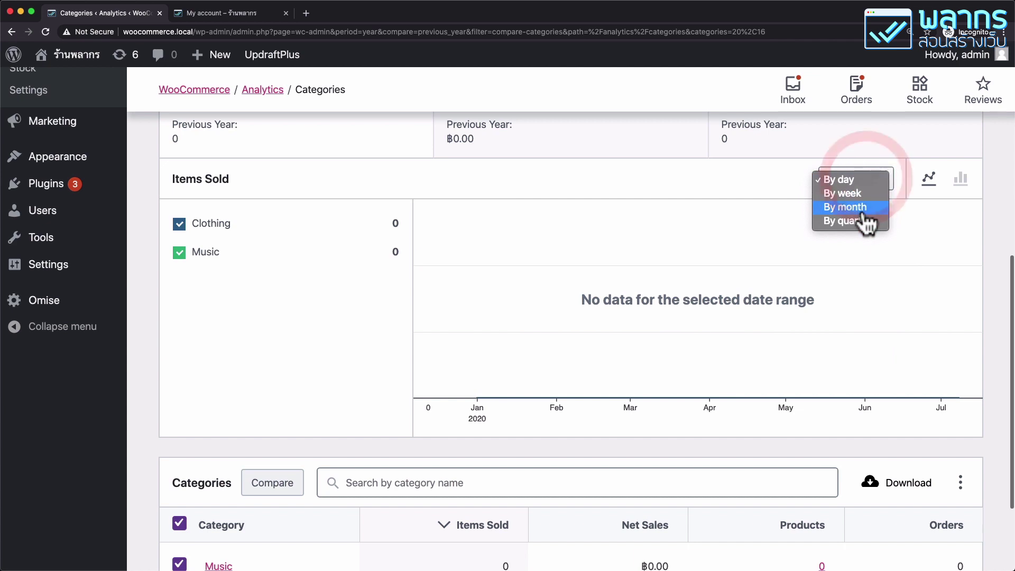
left_click(865, 211)
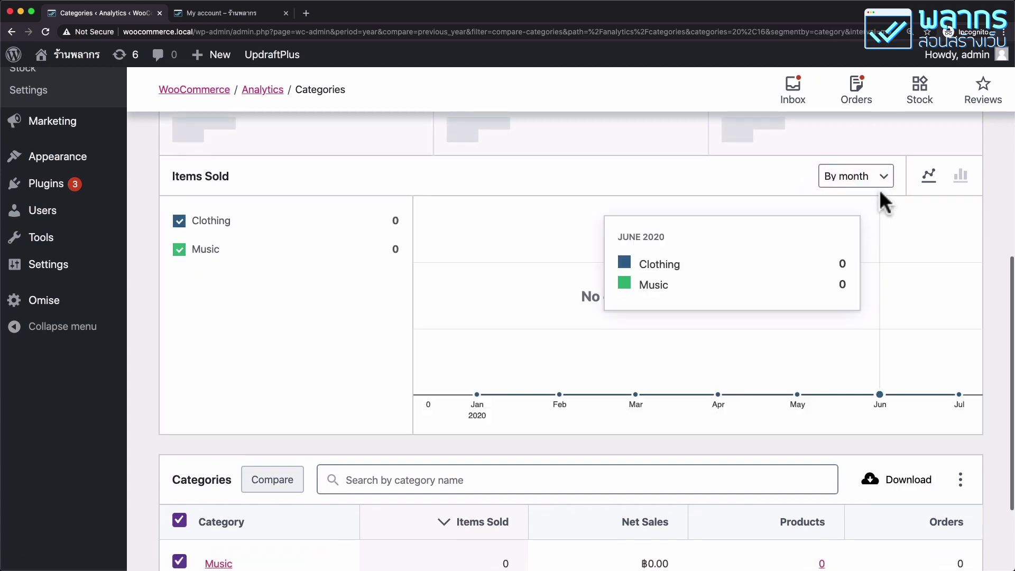
left_click(880, 183)
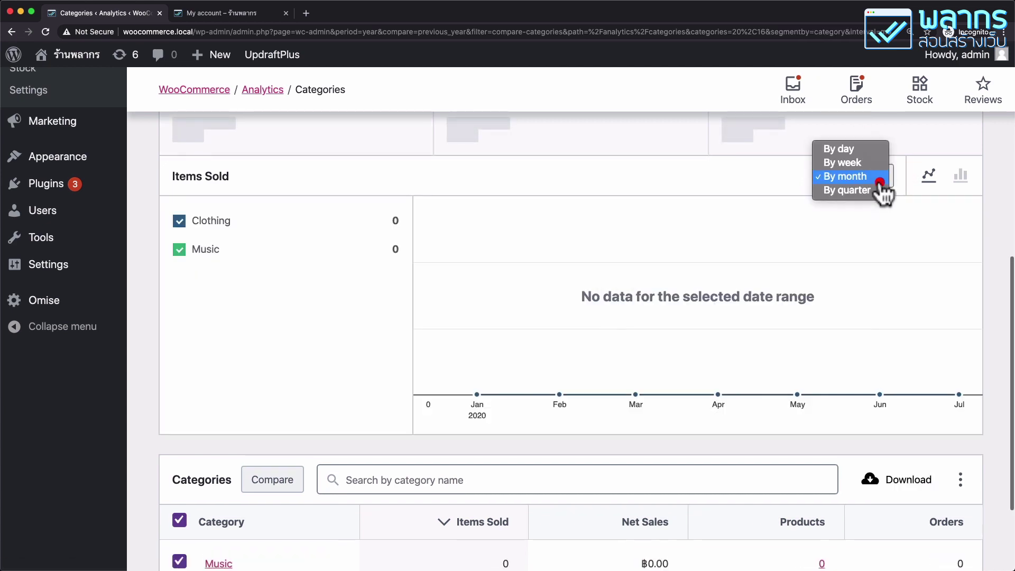
left_click(873, 191)
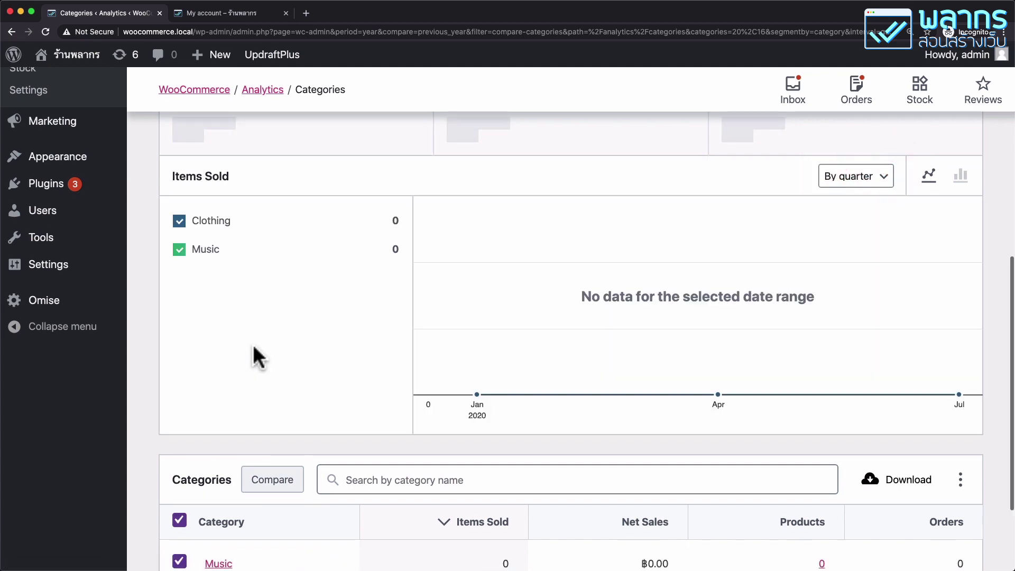
- Review the Clothing and Music comparison in the summary figures, Items Sold chart and category table
scroll(258, 357, "down", 3)
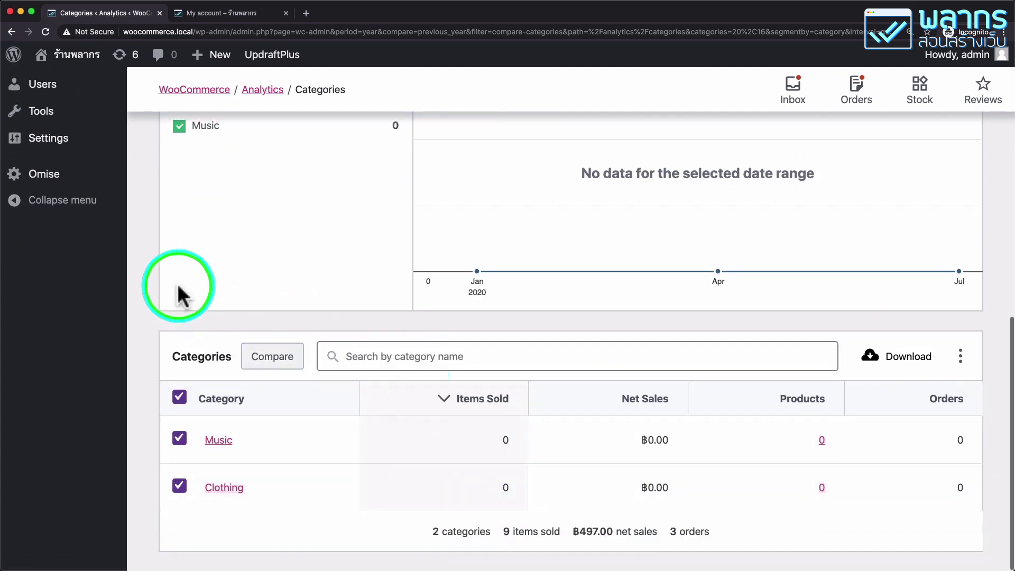
scroll(264, 307, "up", 3)
scroll(344, 302, "up", 7)
scroll(347, 300, "down", 2)
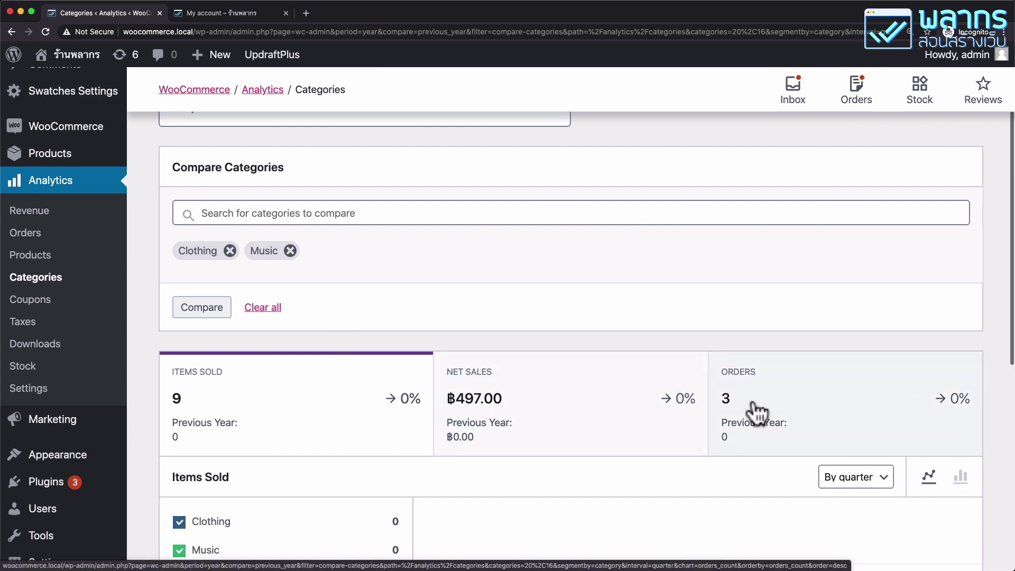
scroll(335, 426, "down", 5)
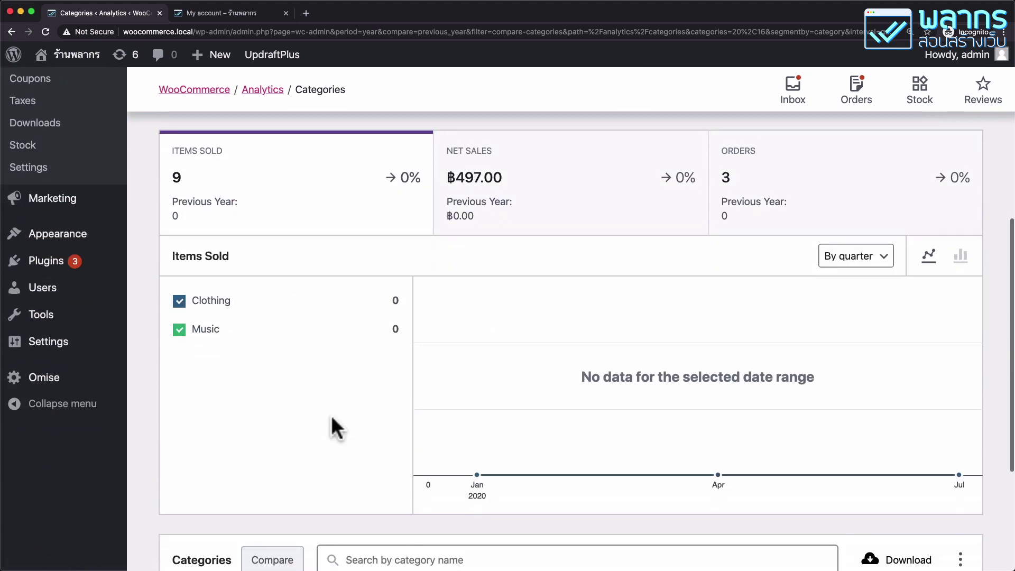
scroll(331, 417, "down", 4)
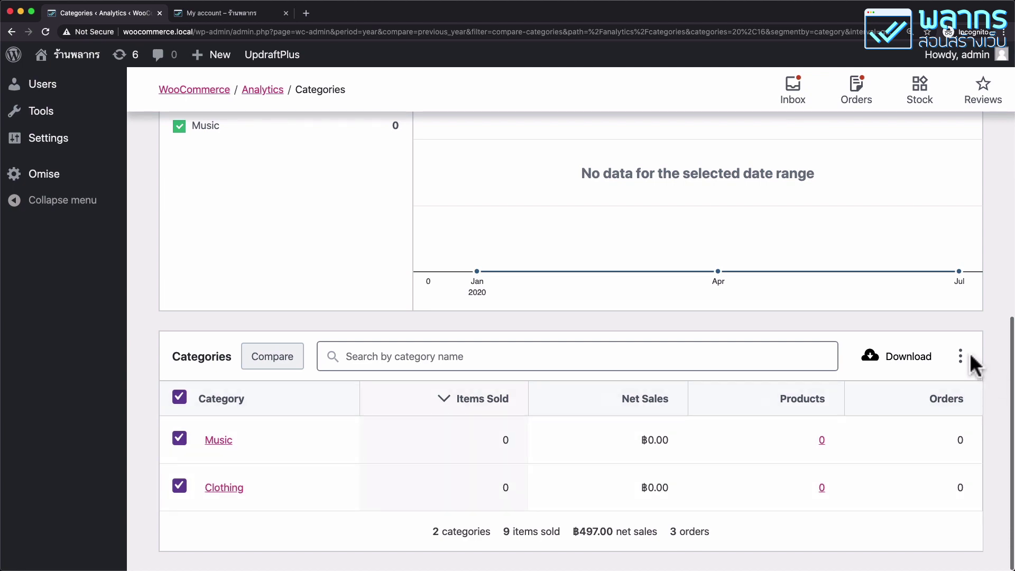
- Change the Categories report from the comparison to the single category Music
scroll(359, 233, "up", 10)
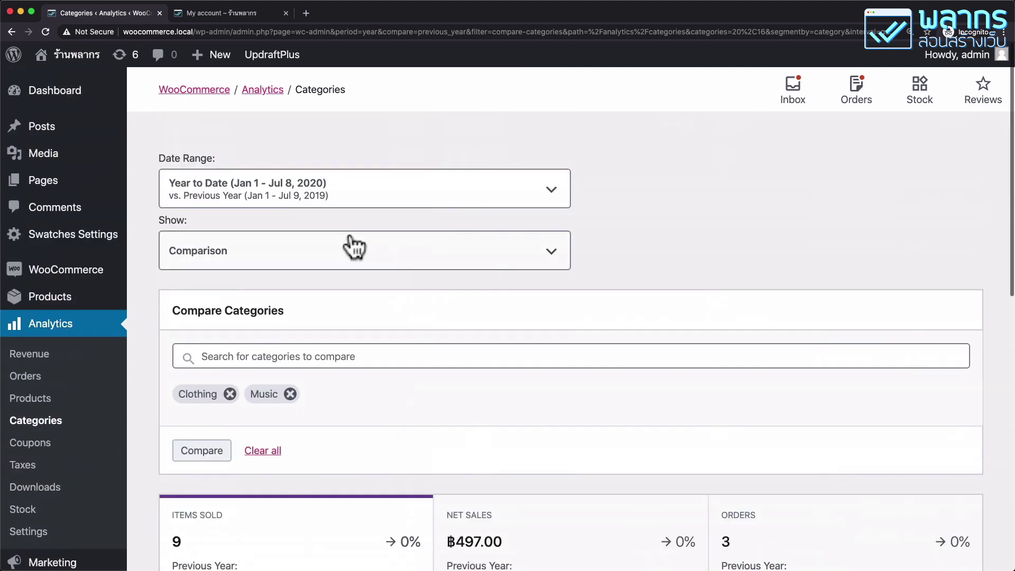
left_click(420, 266)
left_click(361, 332)
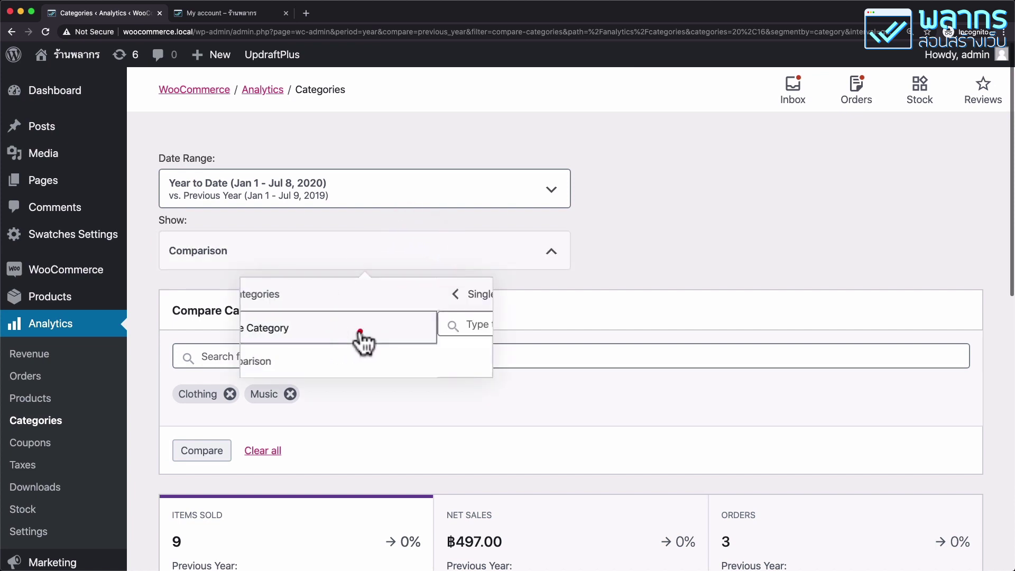
type("music")
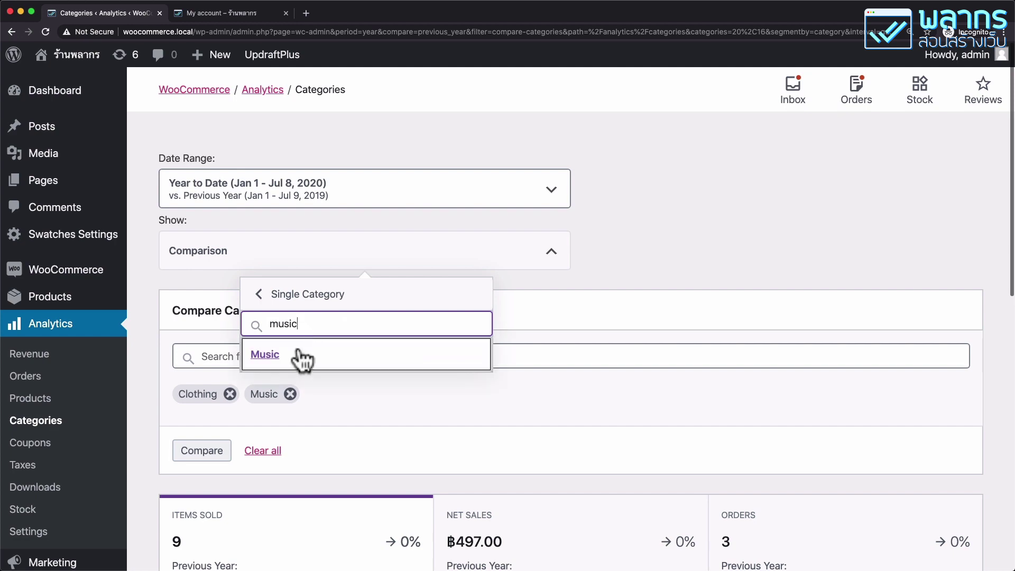
left_click(294, 356)
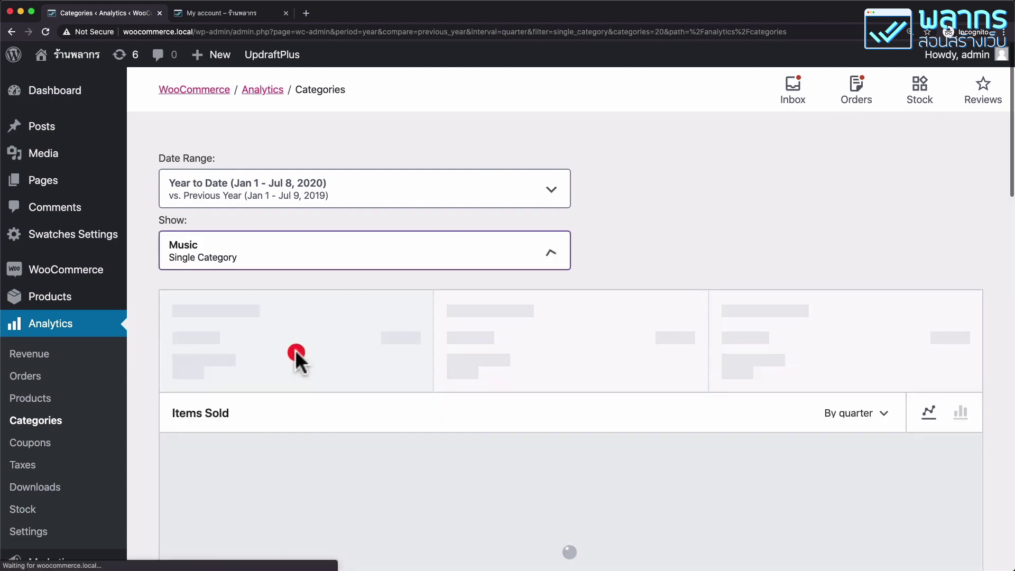
- Review the Music category's summary figures, quarterly Items Sold chart and product table
scroll(278, 389, "down", 10)
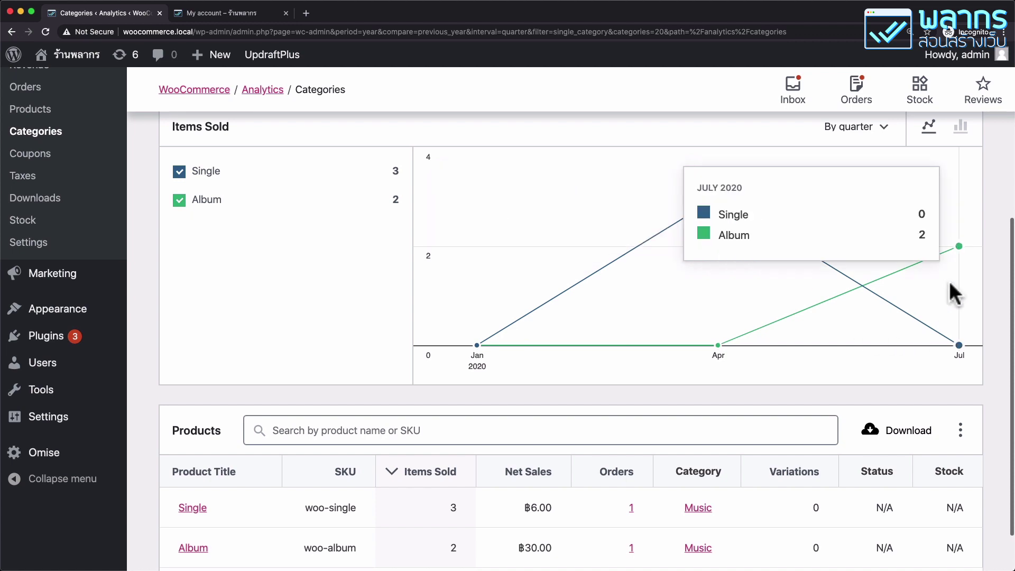
scroll(551, 325, "down", 2)
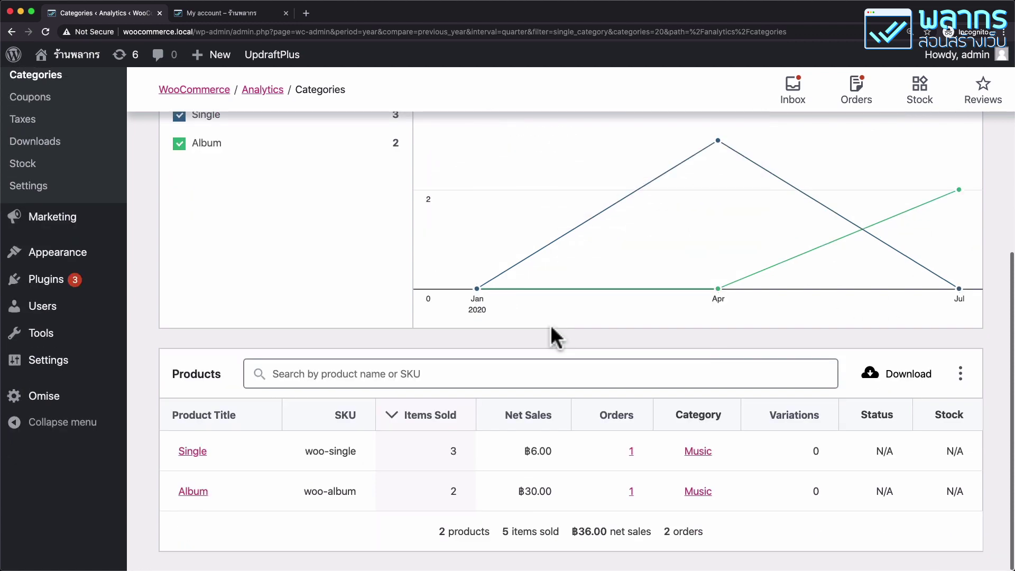
scroll(550, 326, "up", 8)
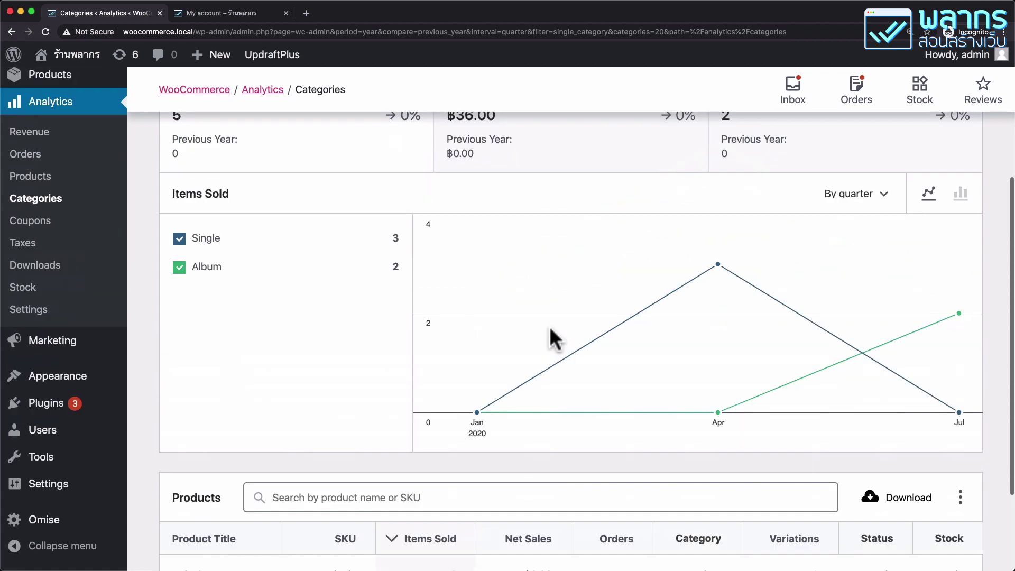
scroll(550, 329, "up", 4)
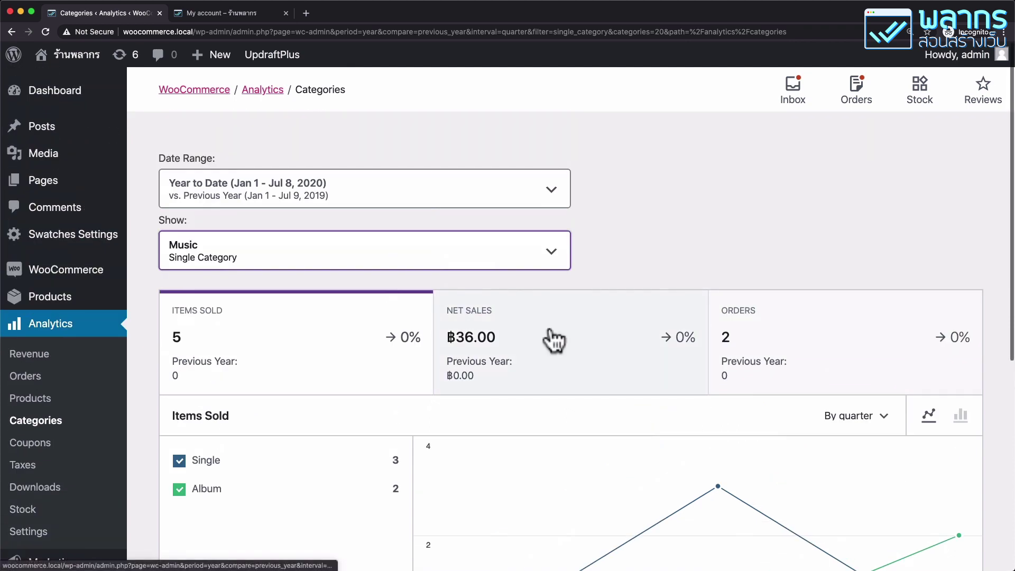